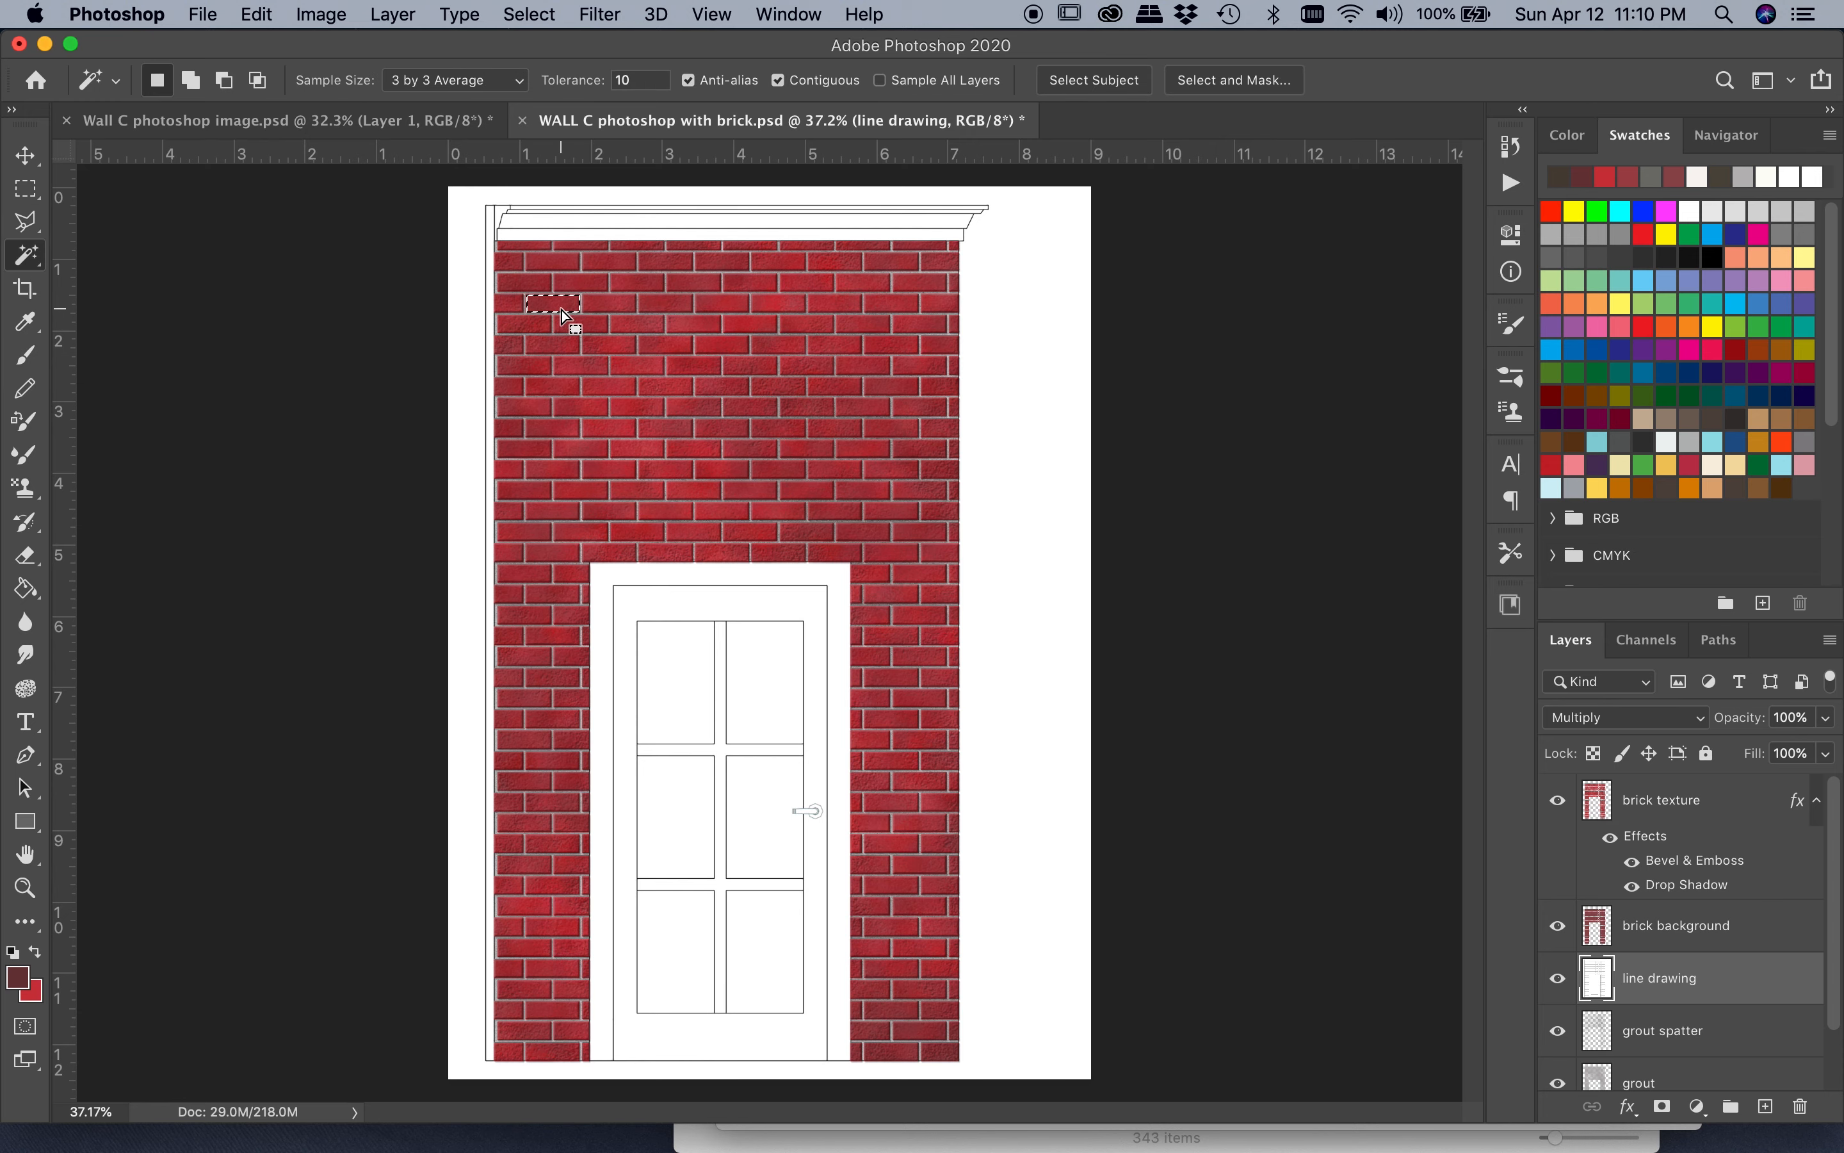
Step: Add scattered individual bricks across the wall above the door to the Magic Wand selection on the line drawing layer
shift+click(696, 411)
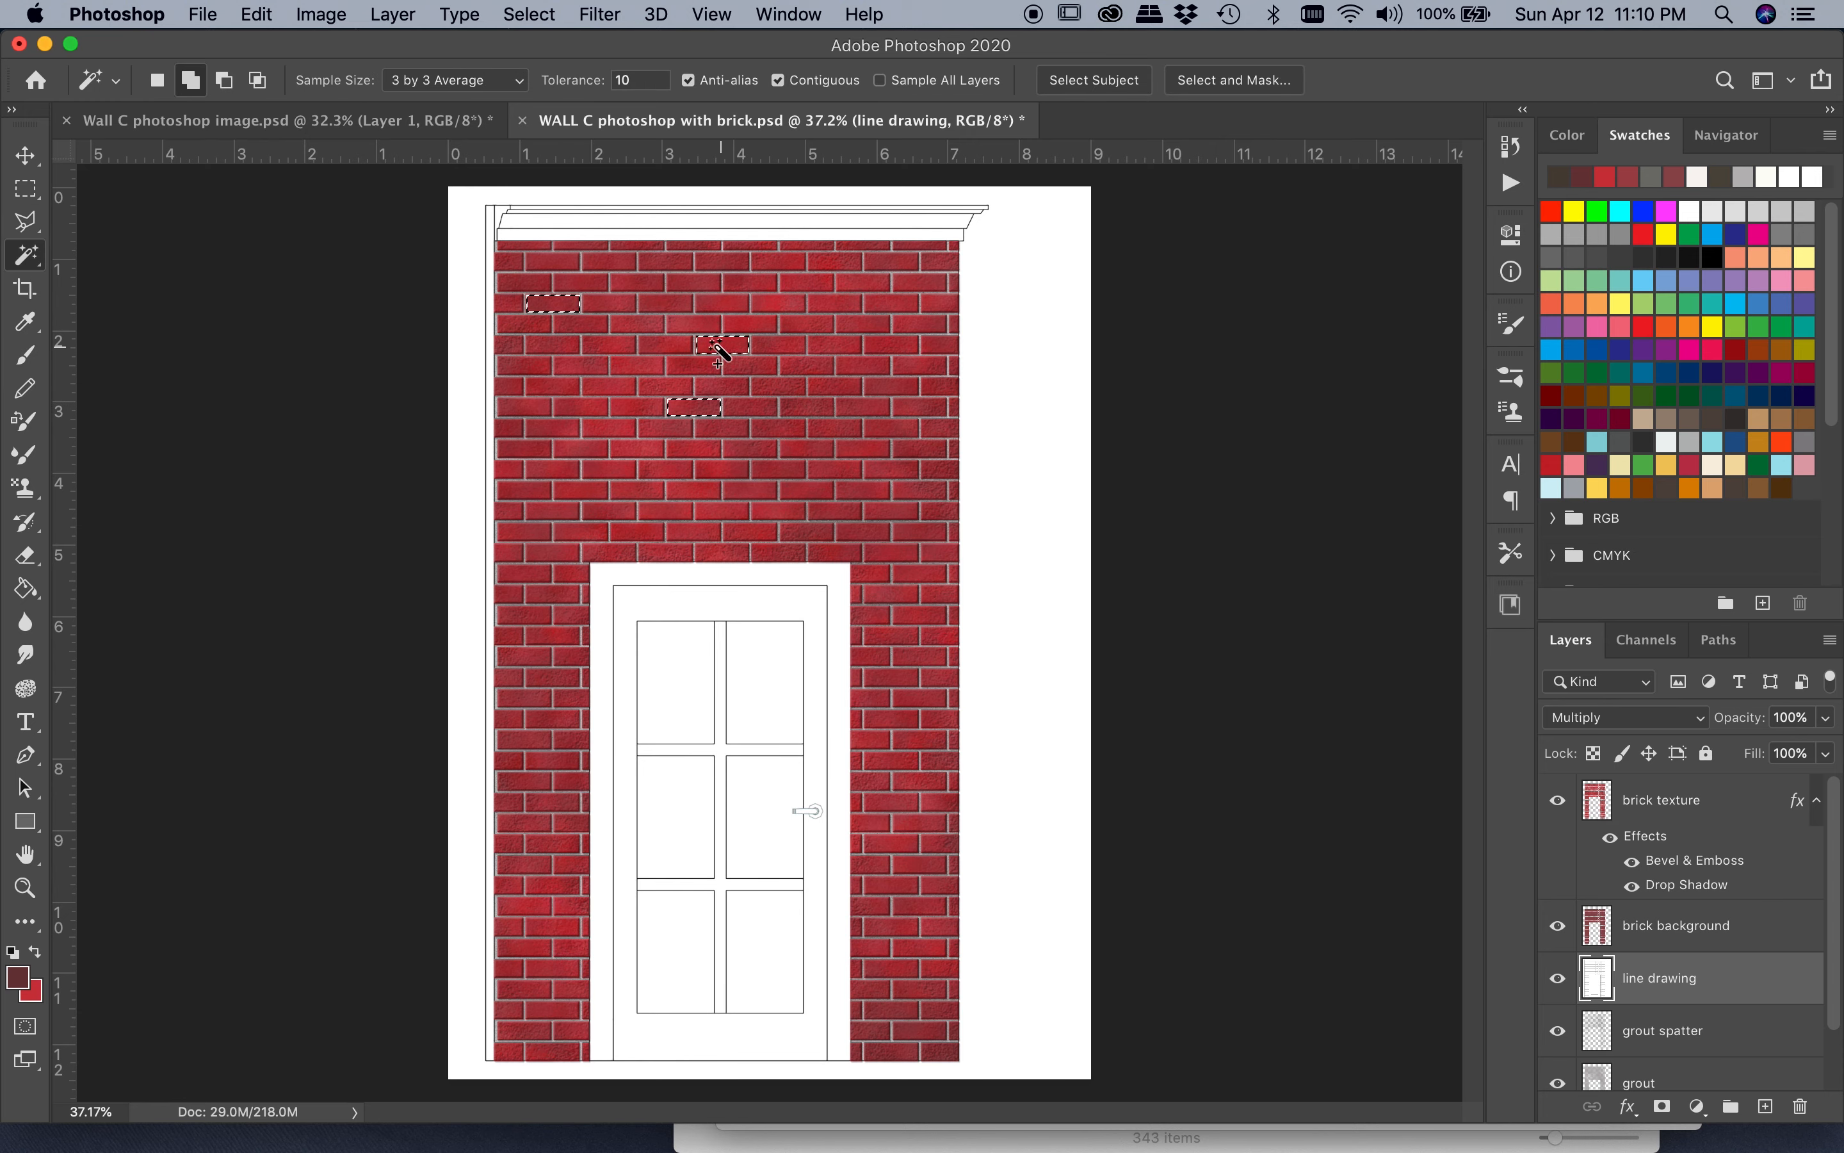
shift+click(618, 388)
shift+click(577, 448)
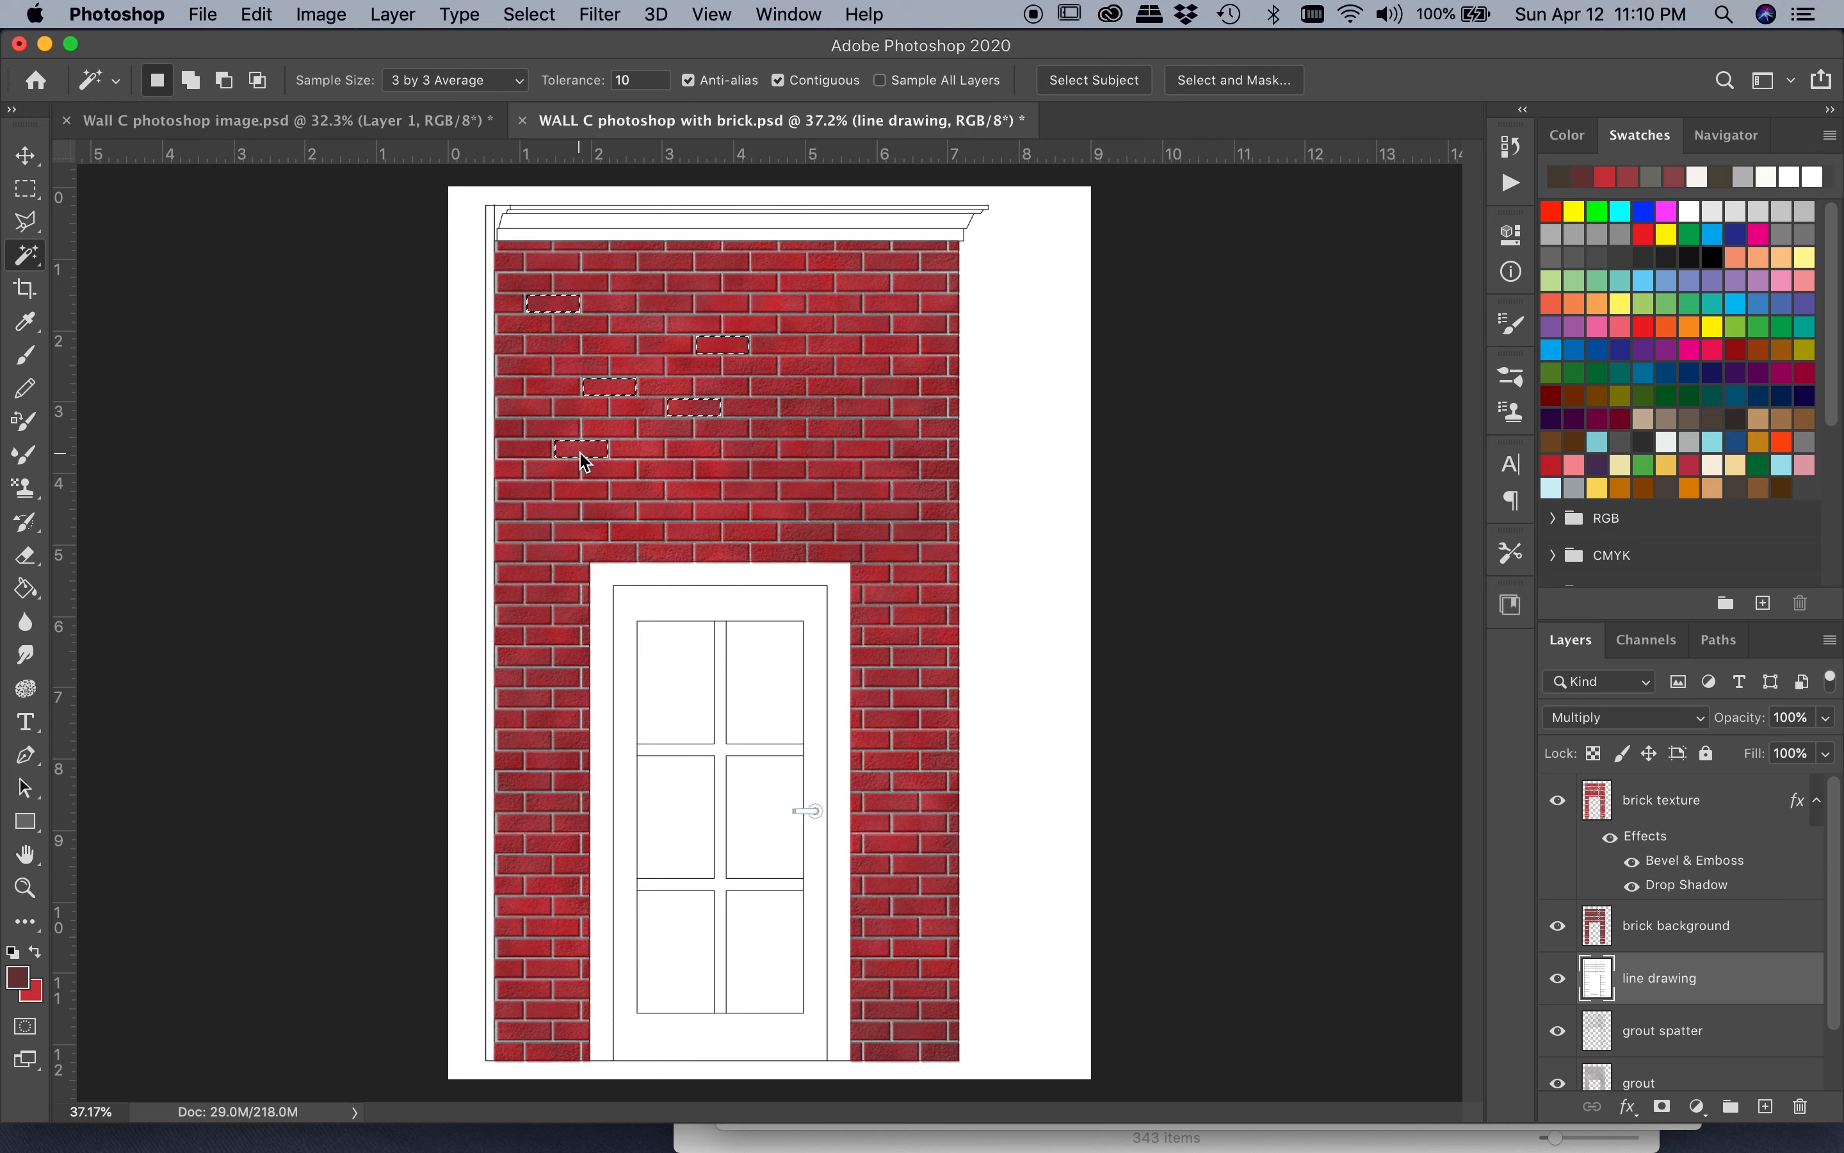
shift+click(871, 534)
shift+click(891, 428)
shift+click(836, 303)
shift+click(799, 260)
shift+click(807, 246)
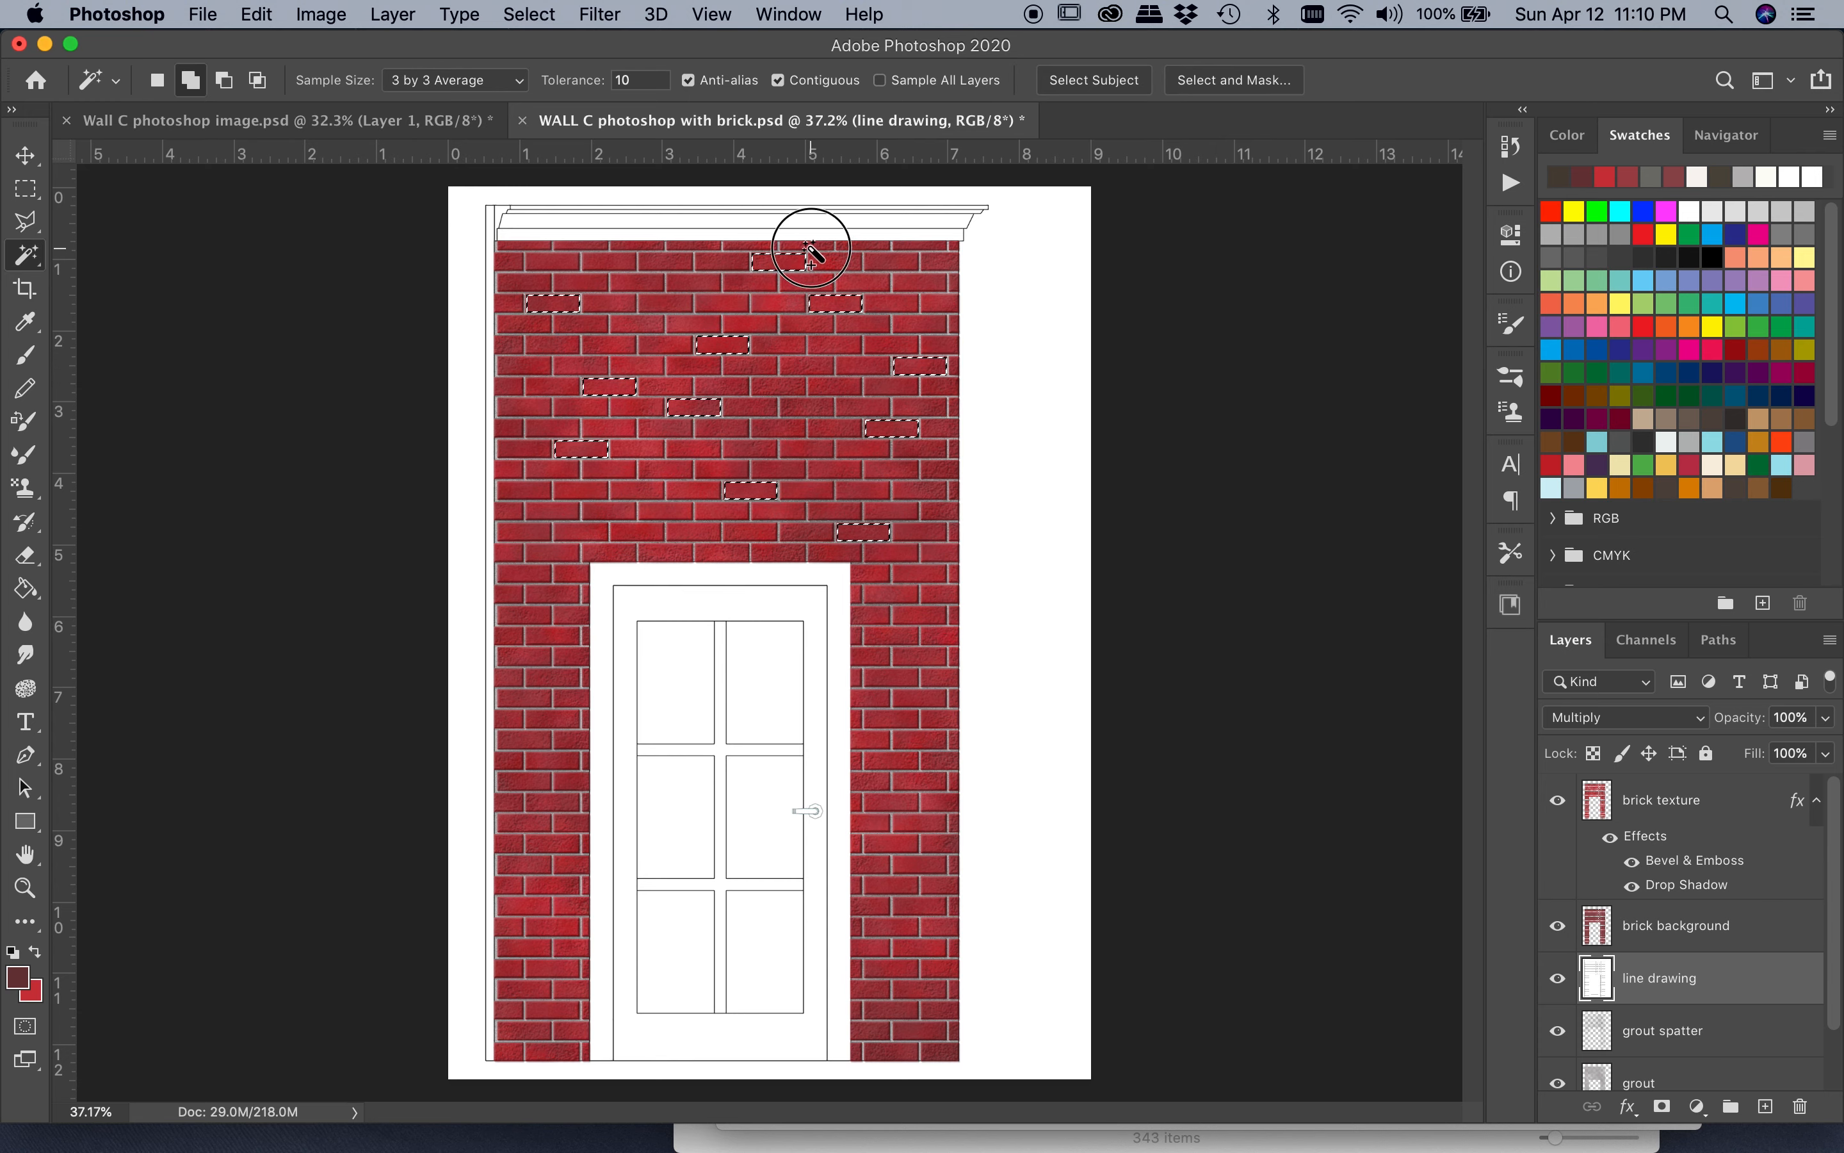
Step: Add scattered bricks down the full height of the wall strip left of the door to the selection
shift+click(573, 574)
shift+click(533, 615)
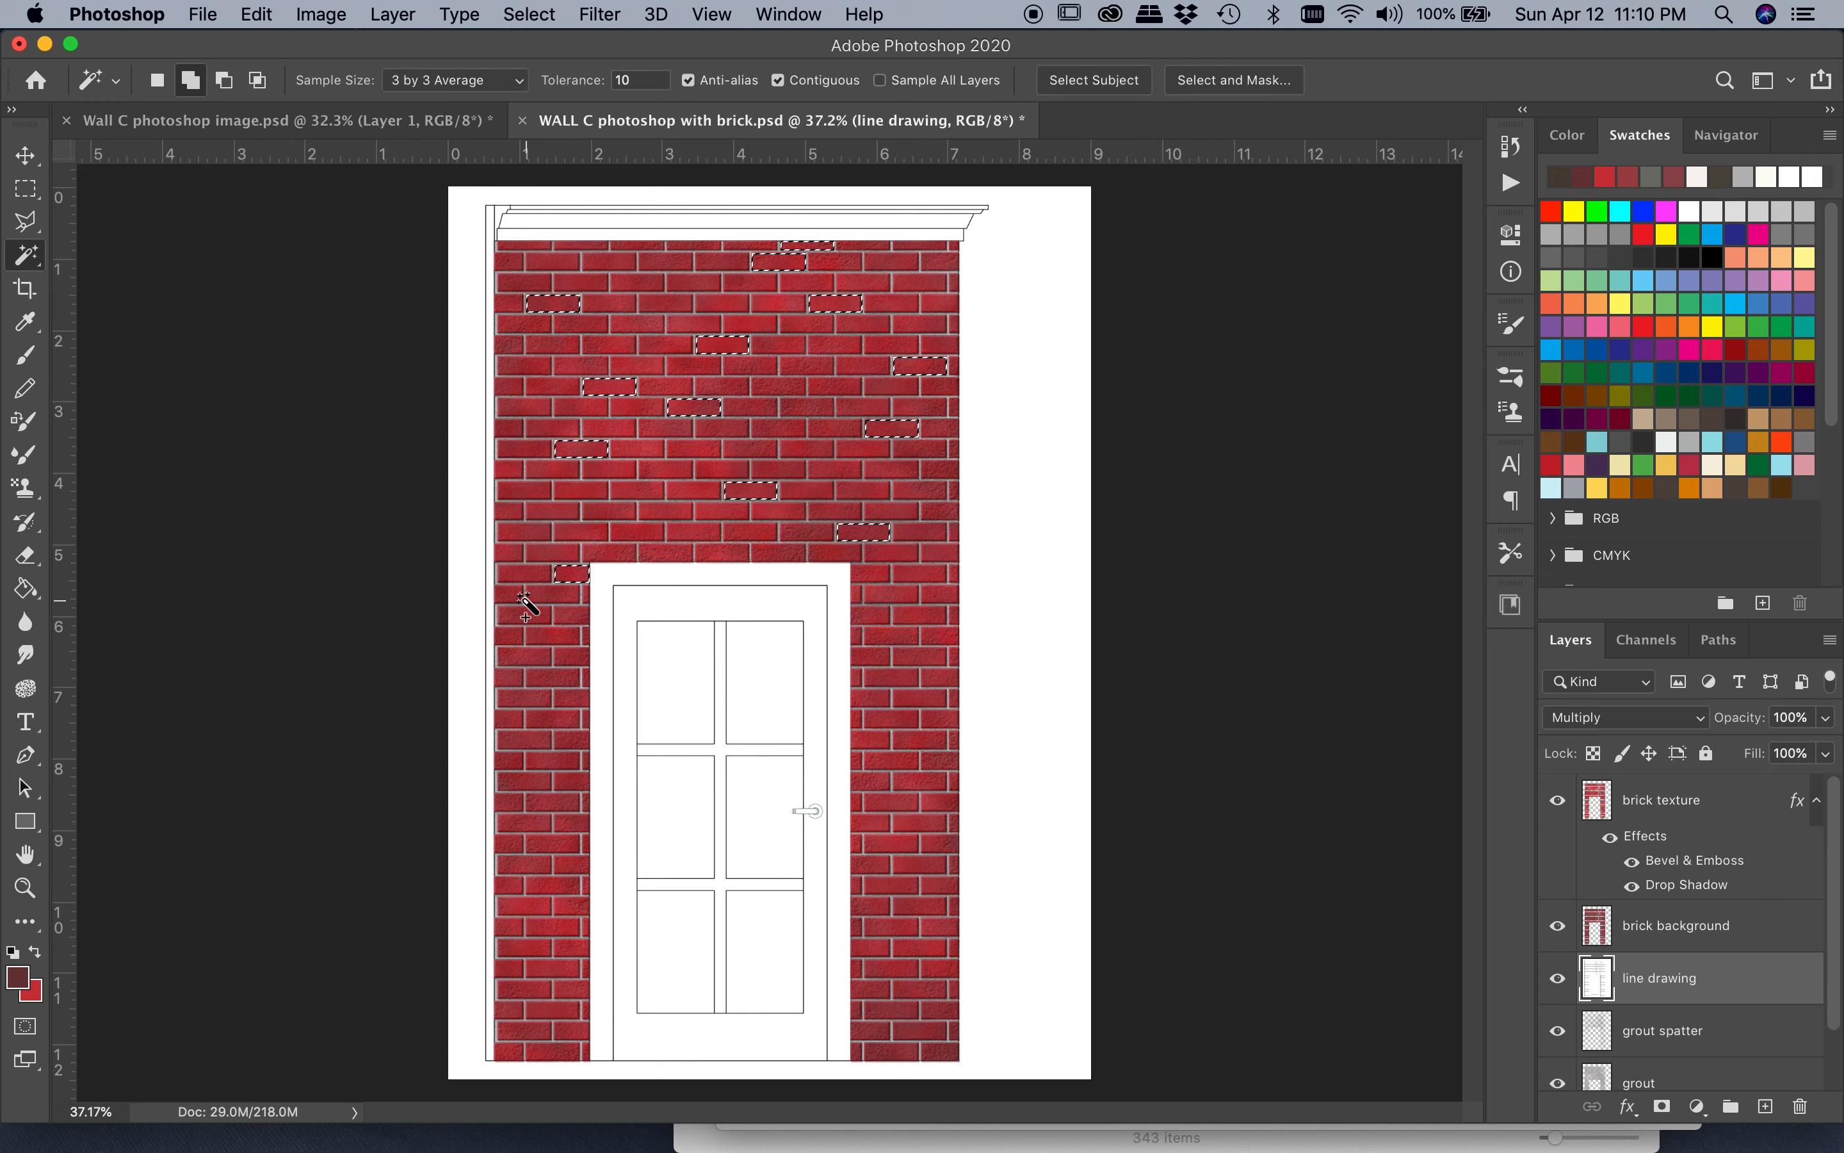
shift+click(509, 595)
shift+click(552, 678)
shift+click(552, 719)
shift+click(526, 740)
shift+click(525, 824)
shift+click(525, 864)
shift+click(553, 885)
shift+click(553, 926)
scroll(577, 958, up, 10)
shift+click(602, 869)
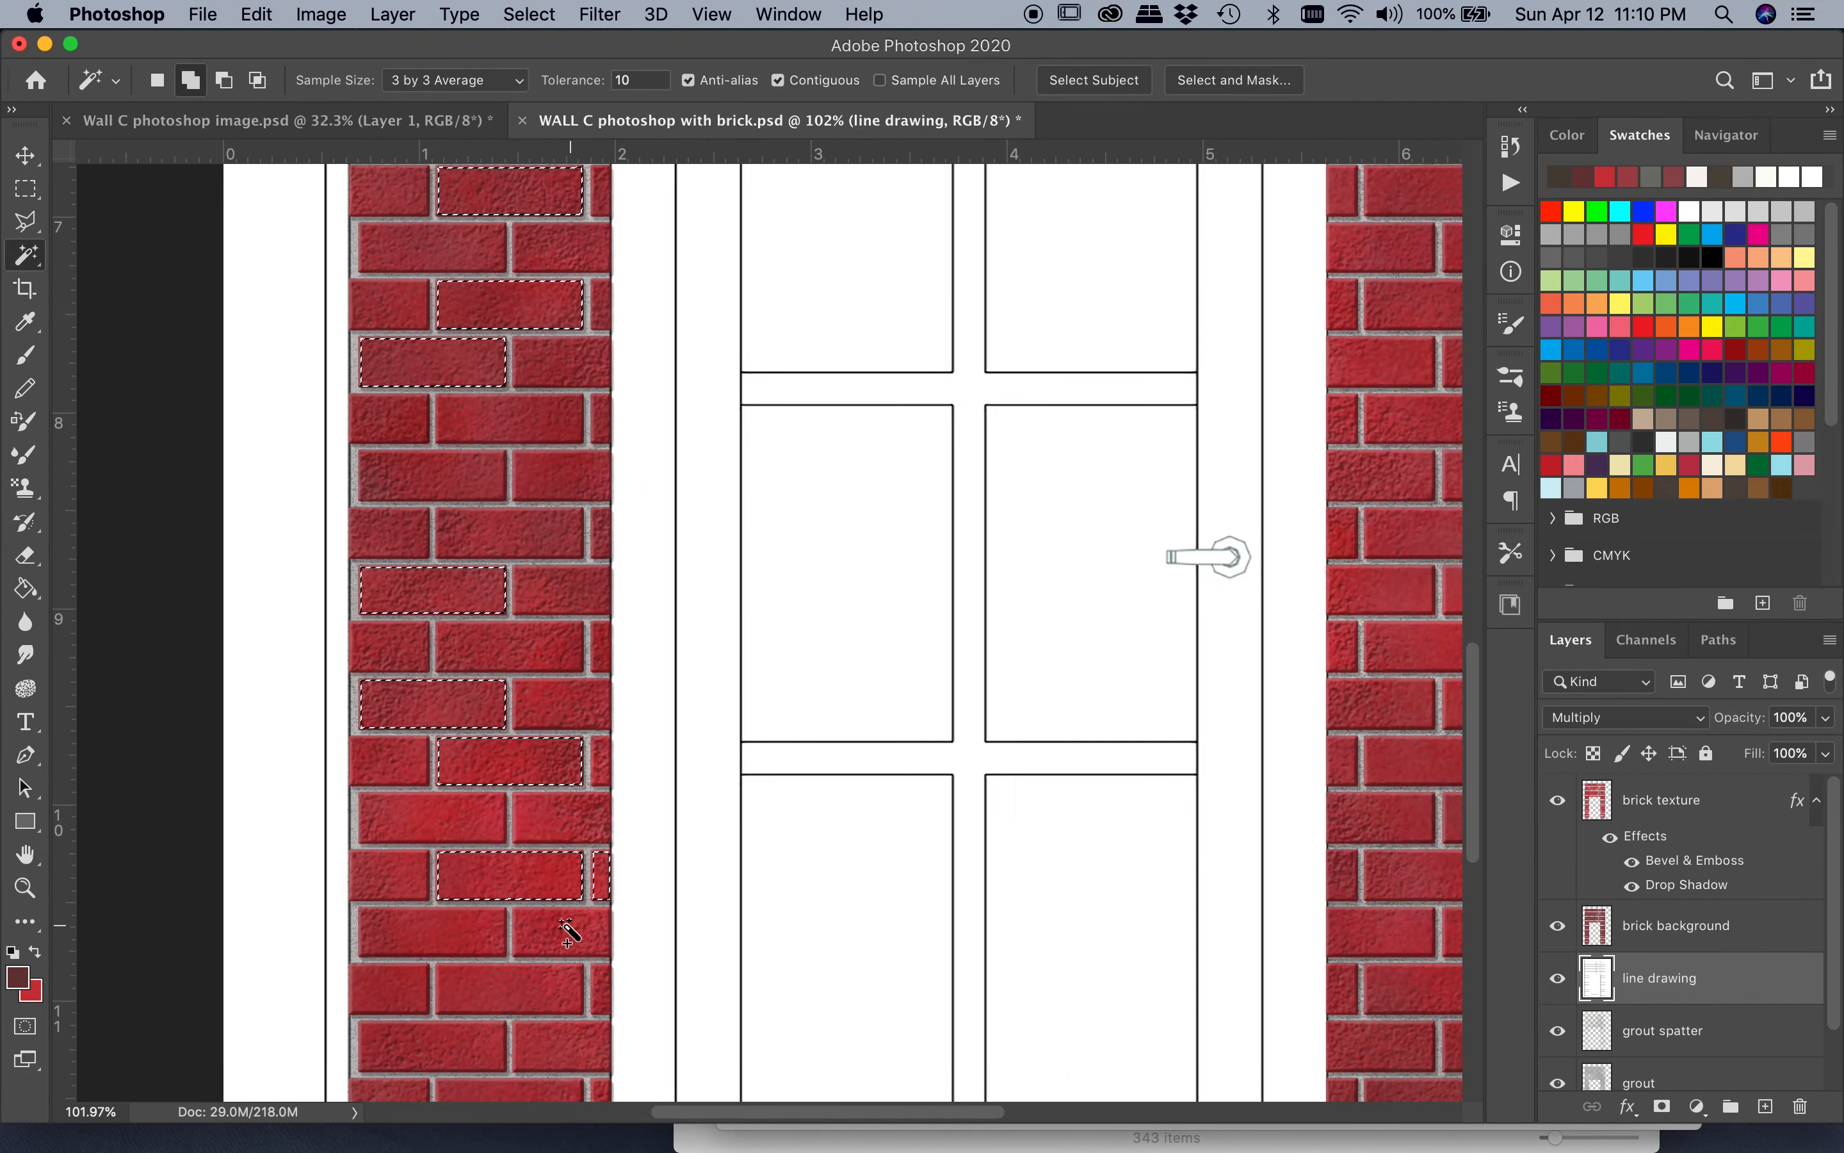
scroll(534, 897, down, 5)
shift+click(510, 764)
Step: Add scattered bricks along the wall strip right of the door to the selection, from the base upward
scroll(507, 764, right, 7)
shift+click(860, 776)
shift+click(959, 659)
shift+click(1090, 770)
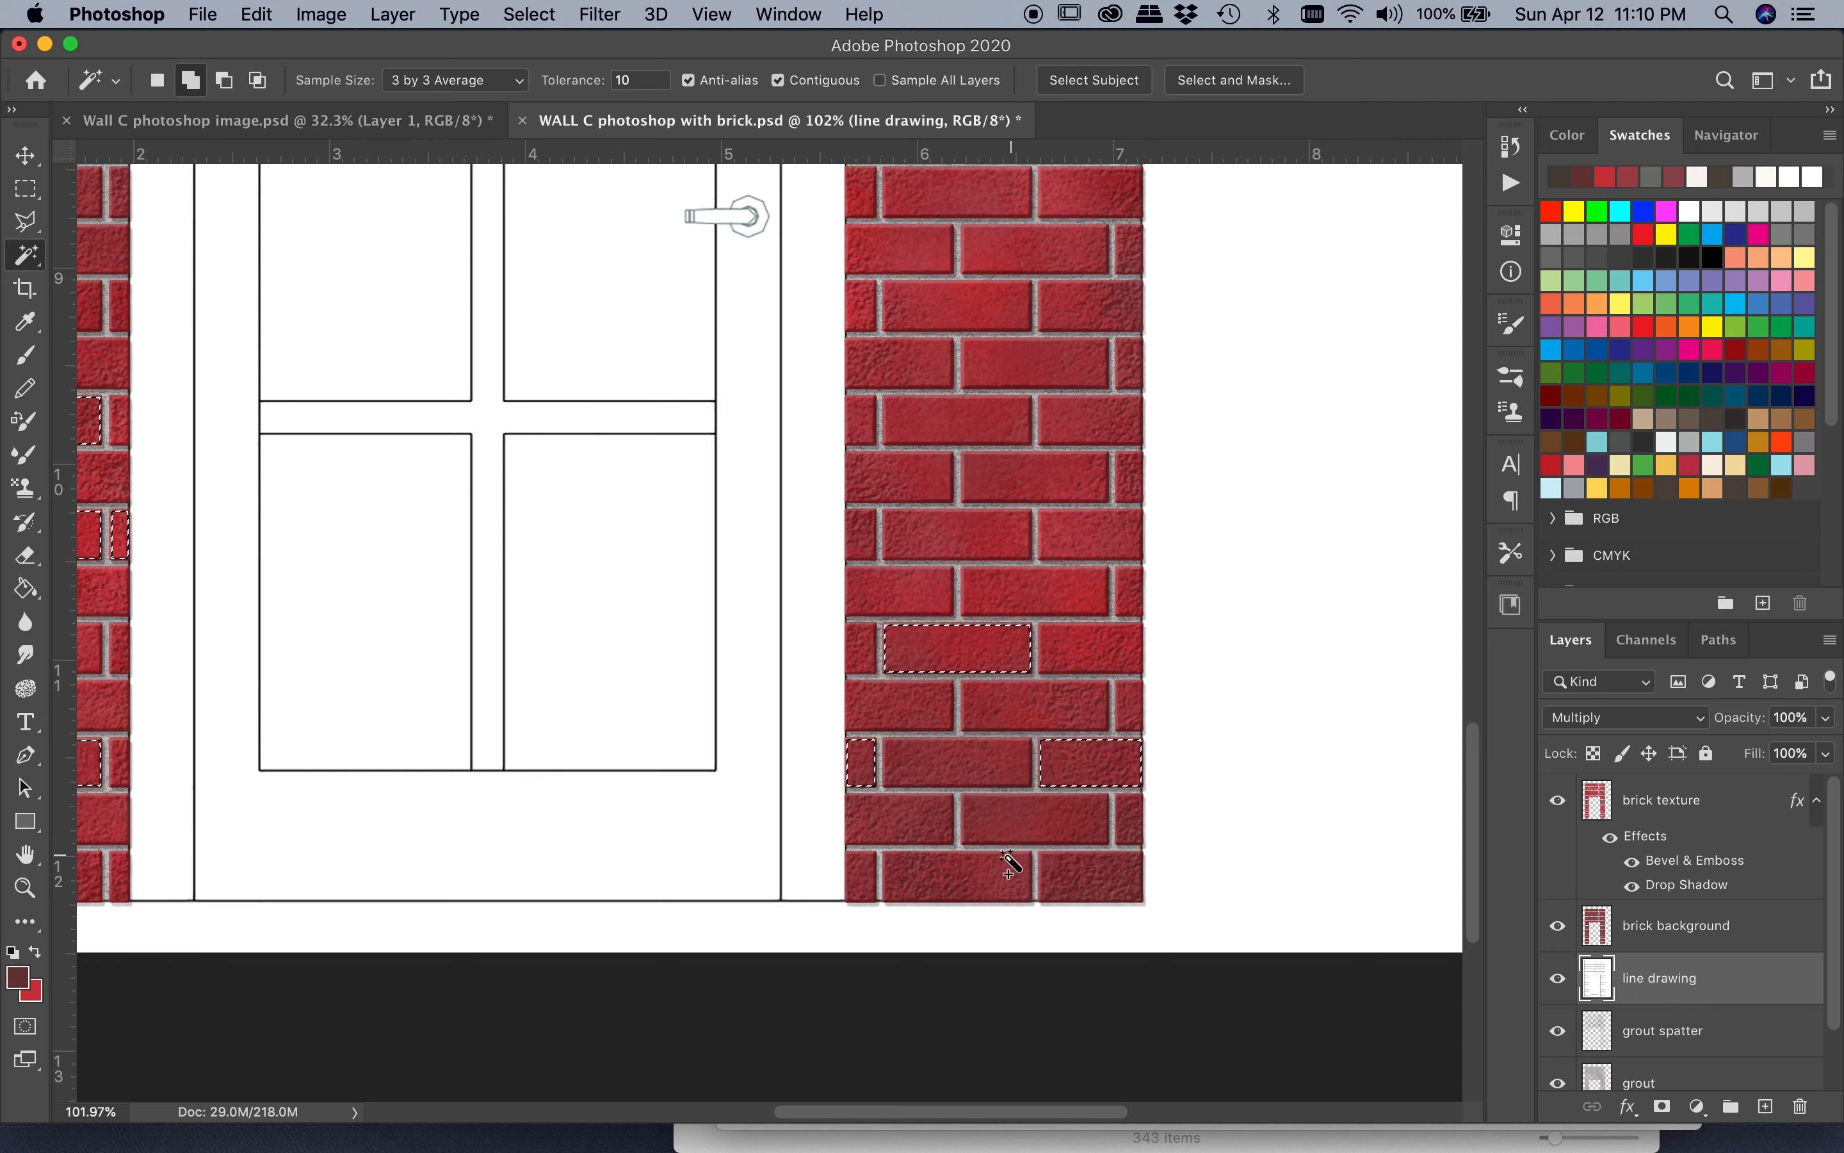
shift+click(1009, 869)
shift+click(1025, 591)
shift+click(1025, 479)
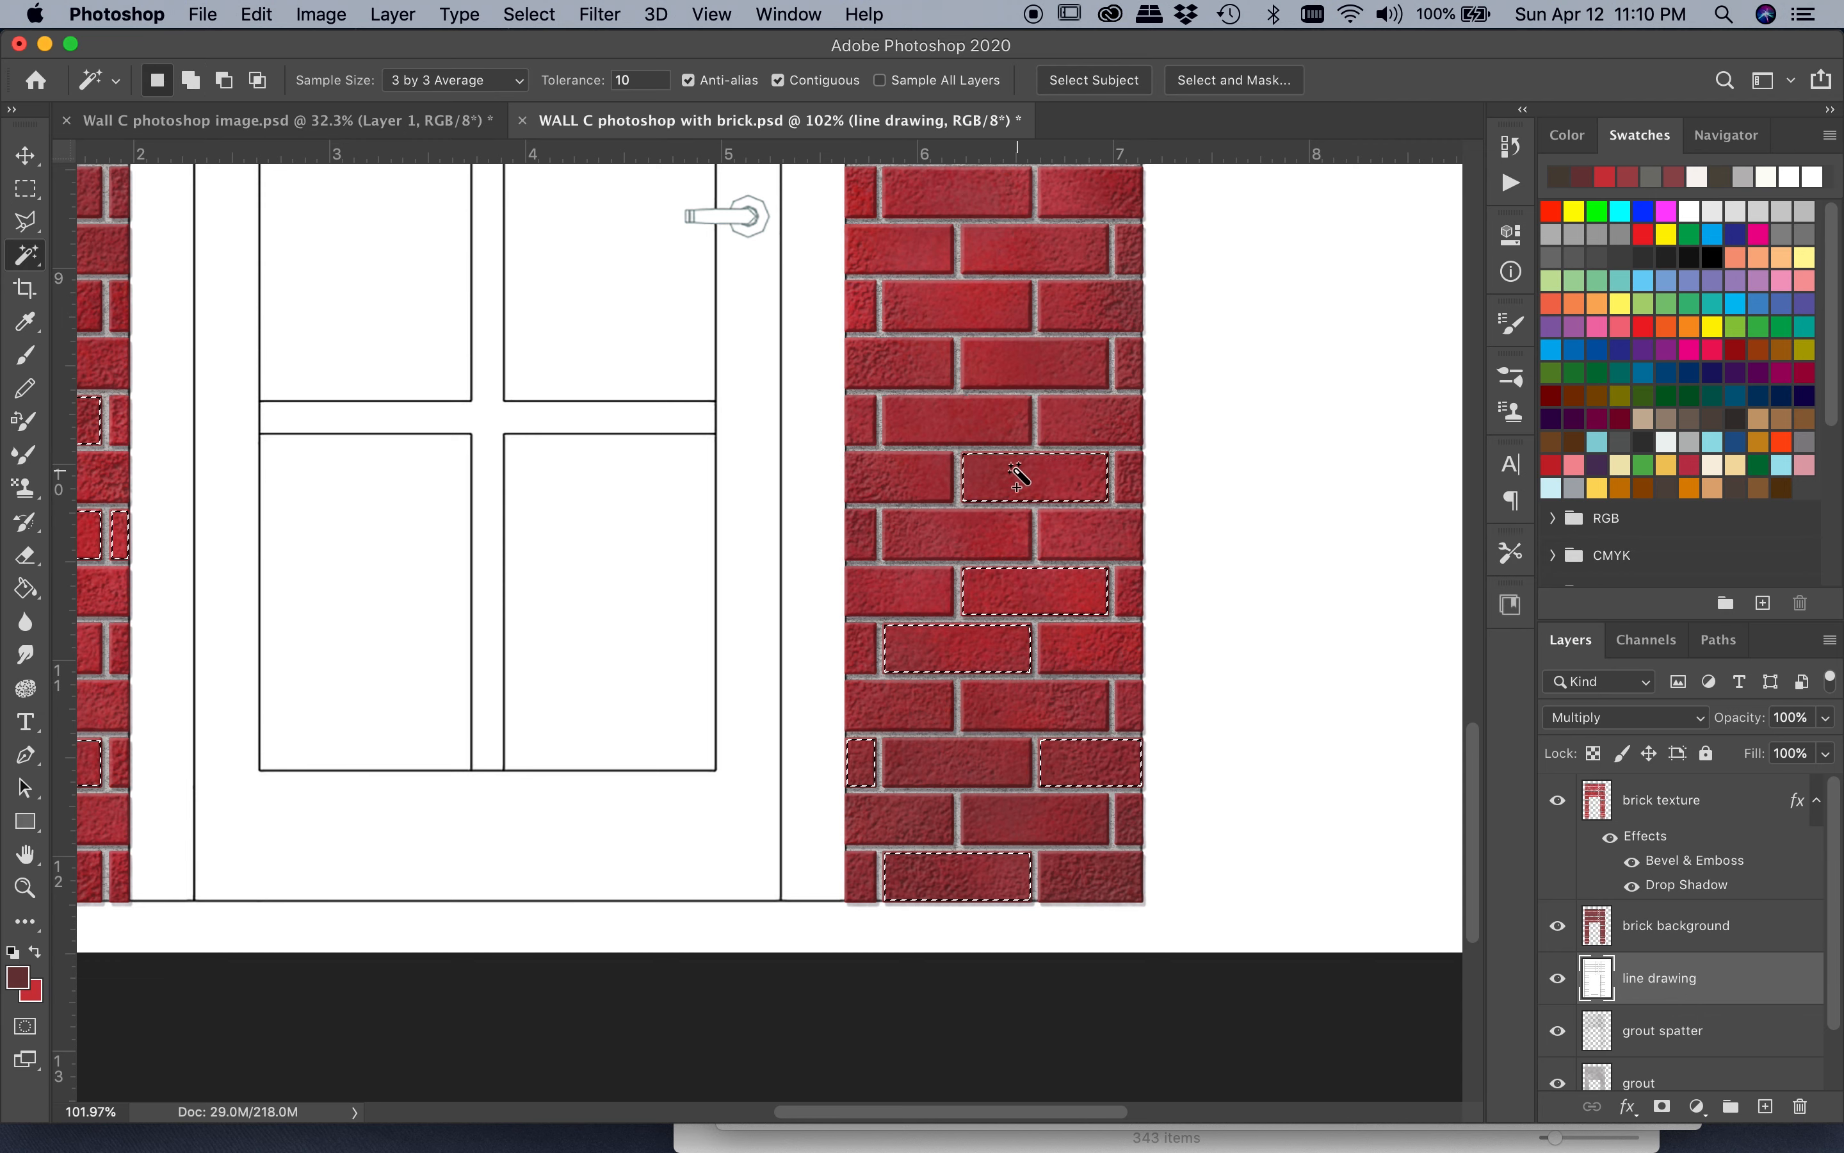
shift+click(885, 362)
shift+click(926, 313)
shift+click(1075, 205)
scroll(1035, 300, up, 6)
shift+click(977, 525)
shift+click(972, 403)
shift+click(1105, 309)
click(902, 244)
Step: Add a few more bricks in the left half of the wall above the door to the selection
scroll(901, 244, down, 8)
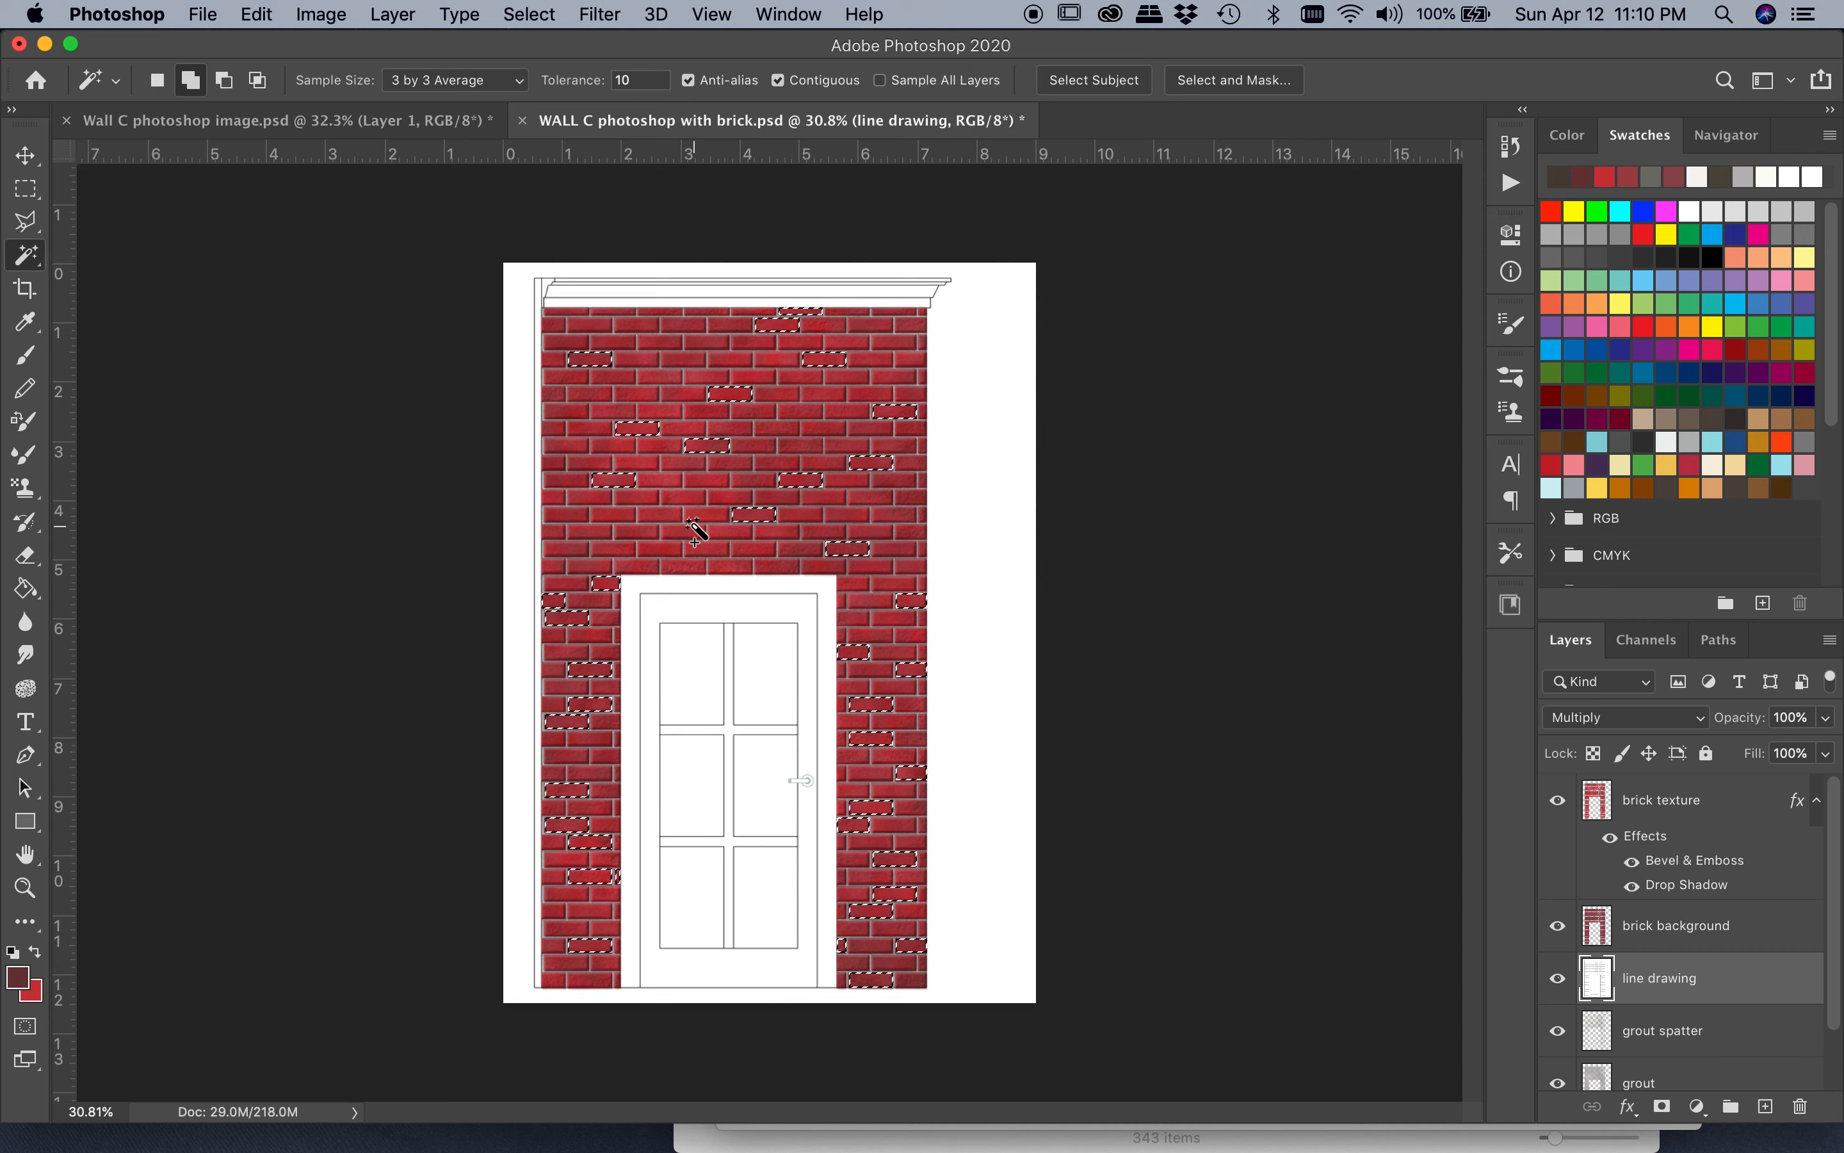
shift+click(599, 532)
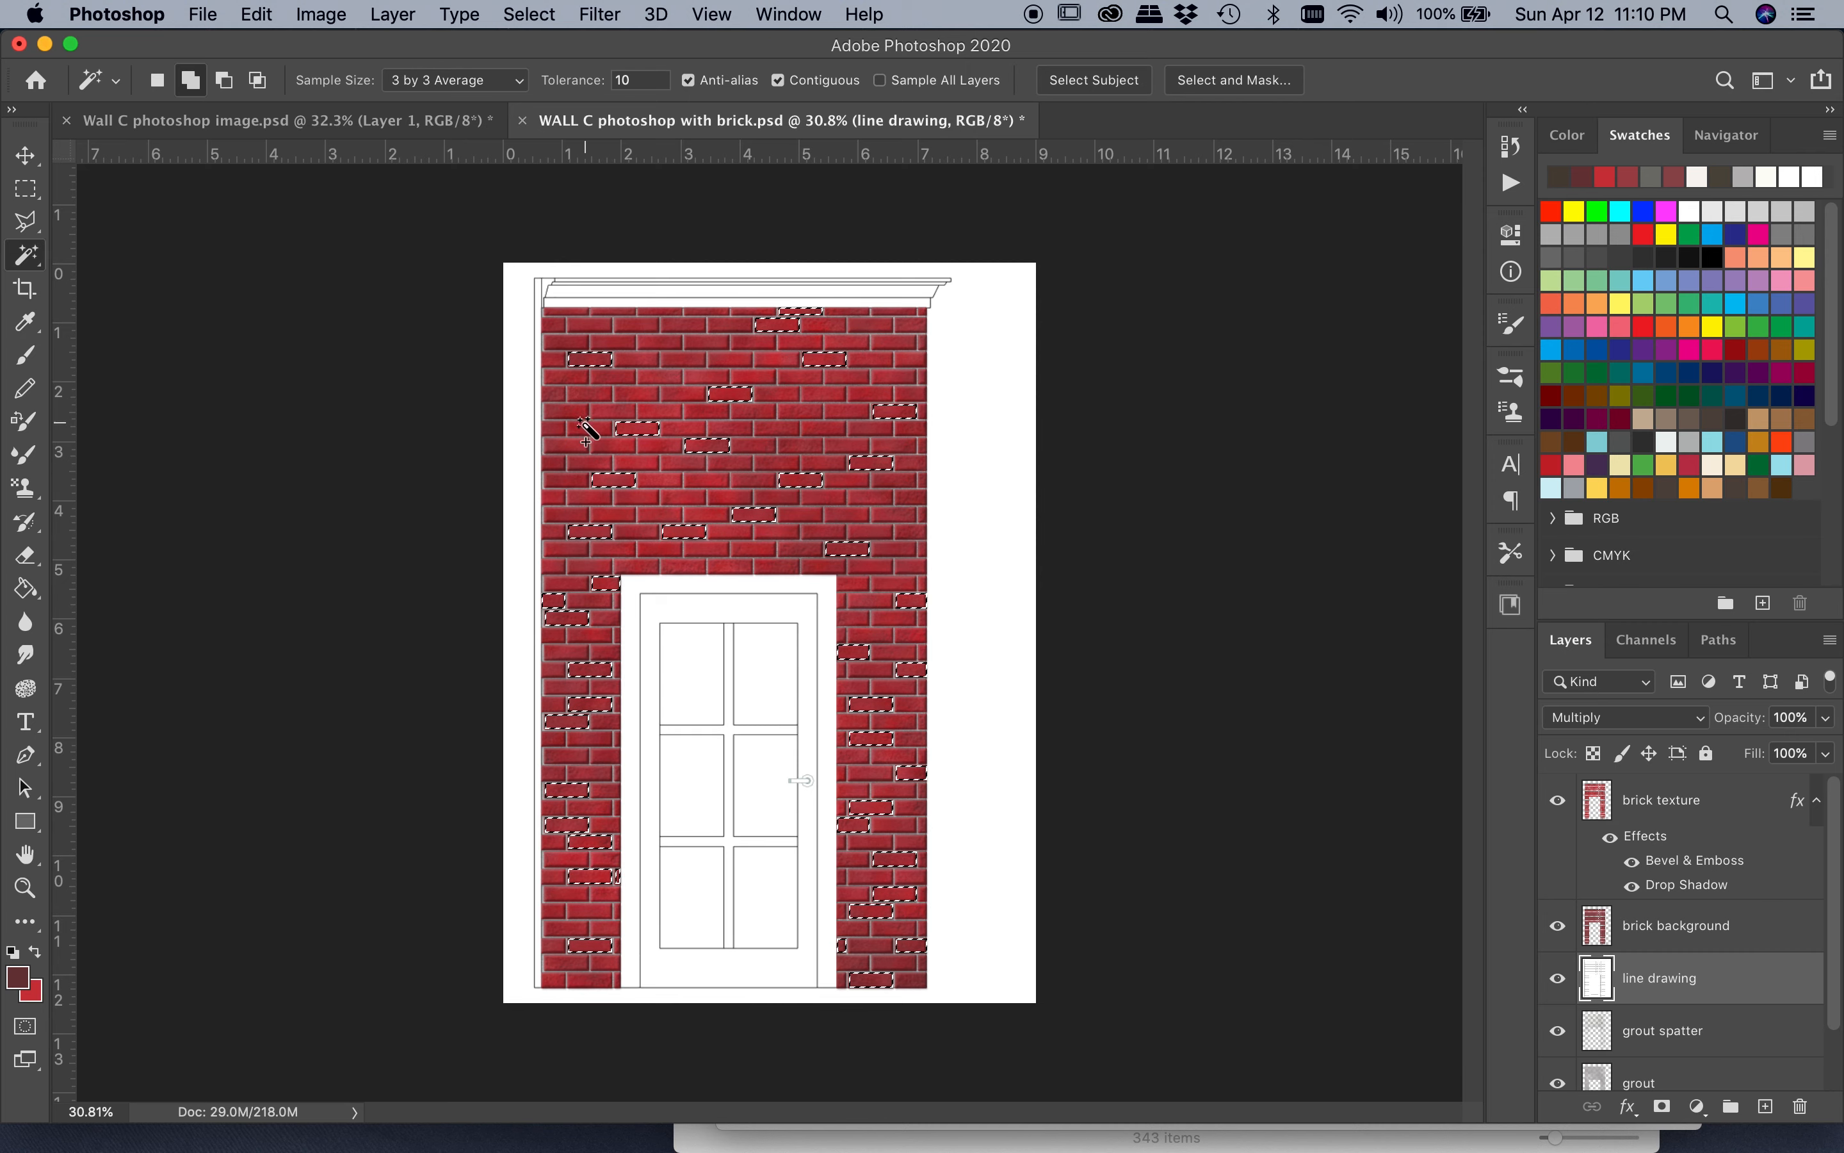
shift+click(565, 408)
shift+click(550, 393)
shift+click(635, 325)
shift+click(610, 313)
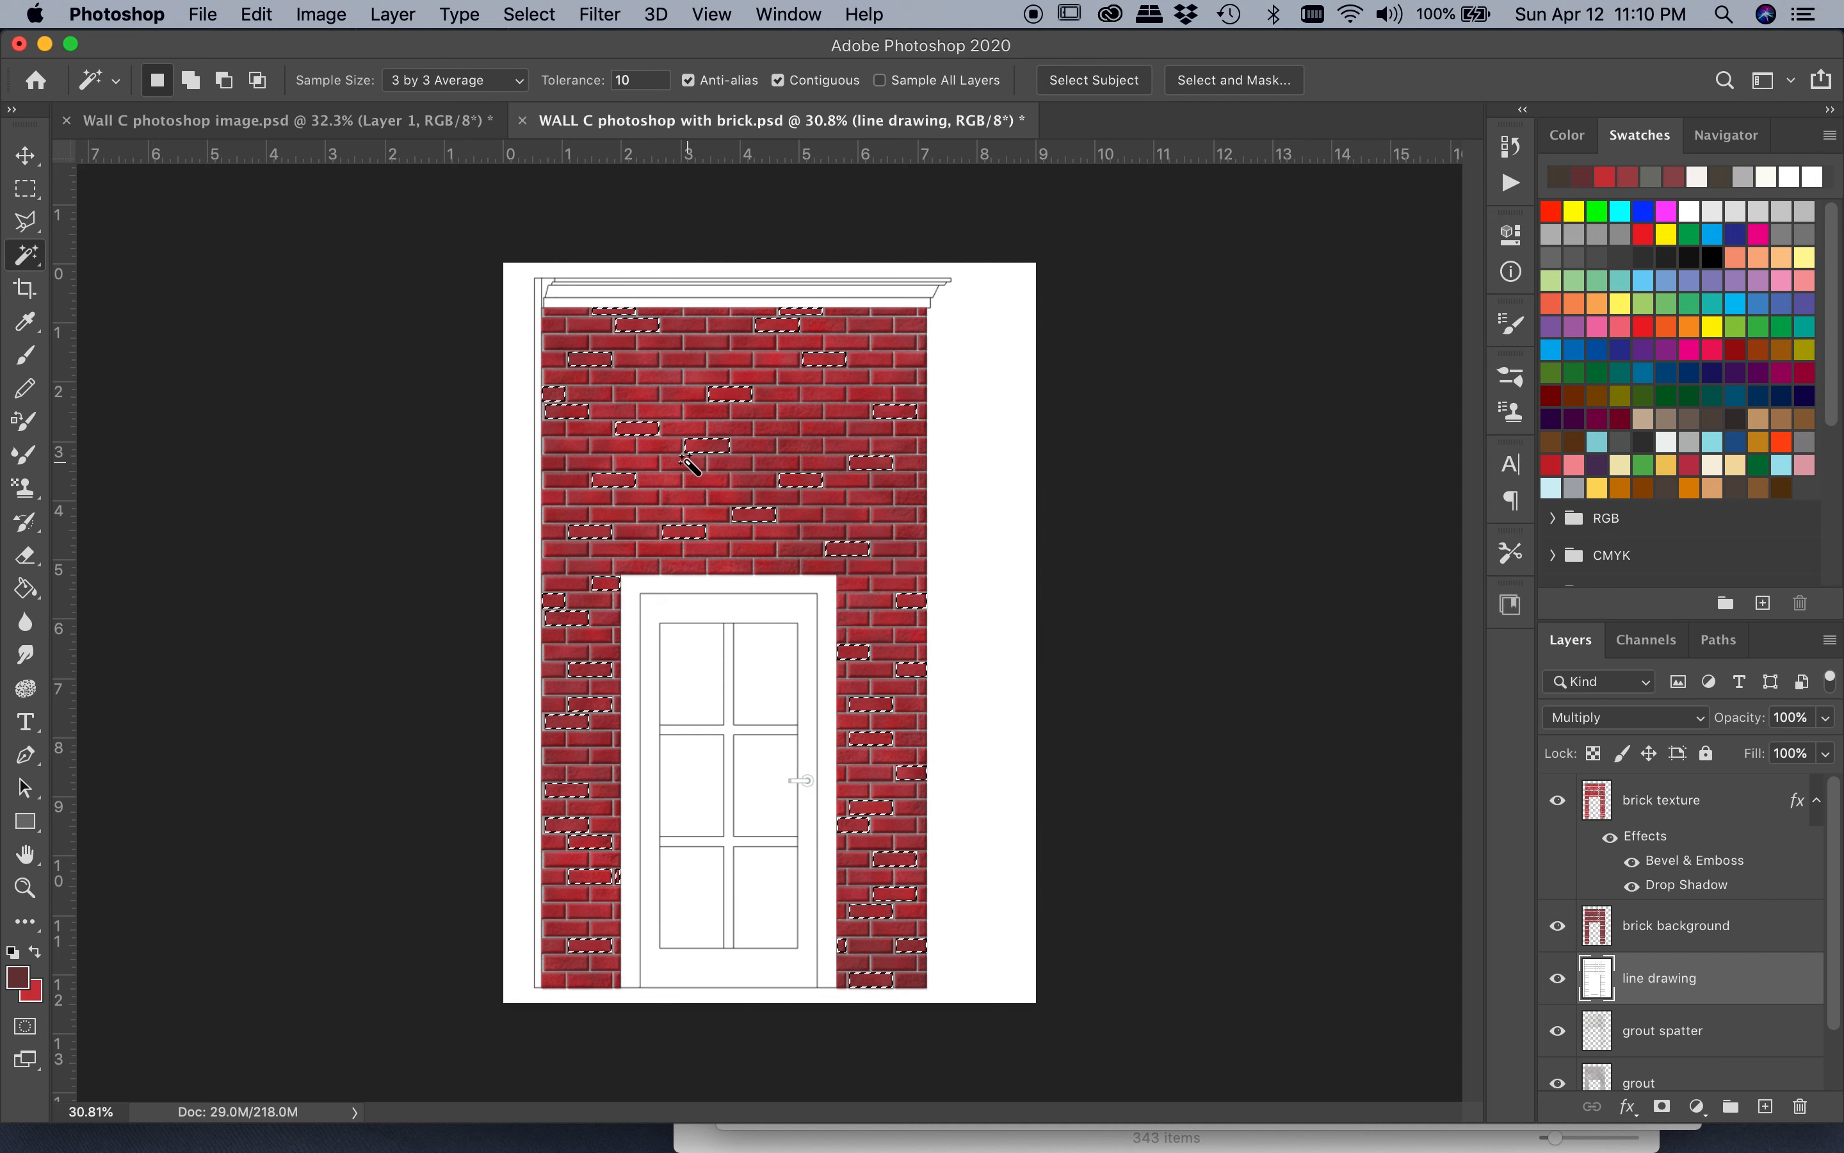
Step: Expand the brick selection by 3 pixels
scroll(689, 464, up, 2)
scroll(564, 335, up, 5)
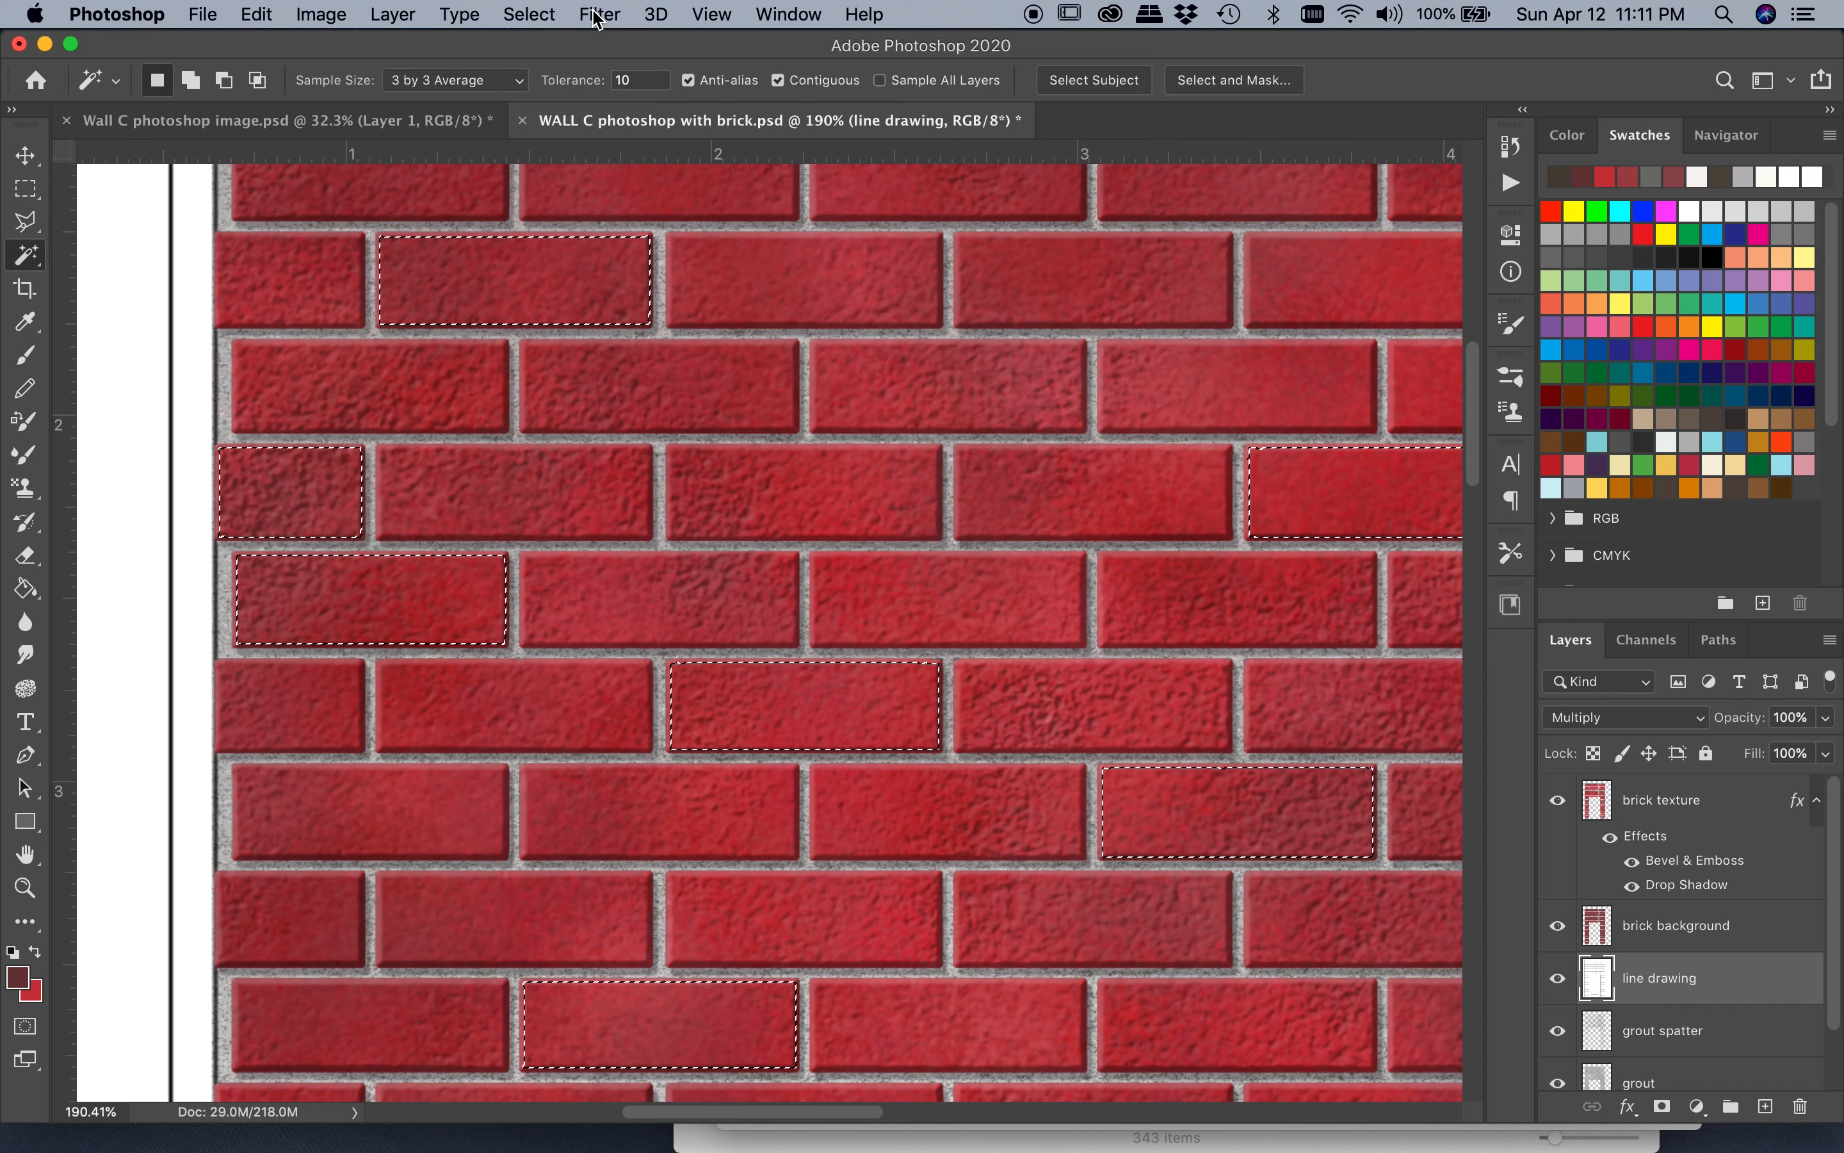
click(529, 14)
mouse_move(572, 388)
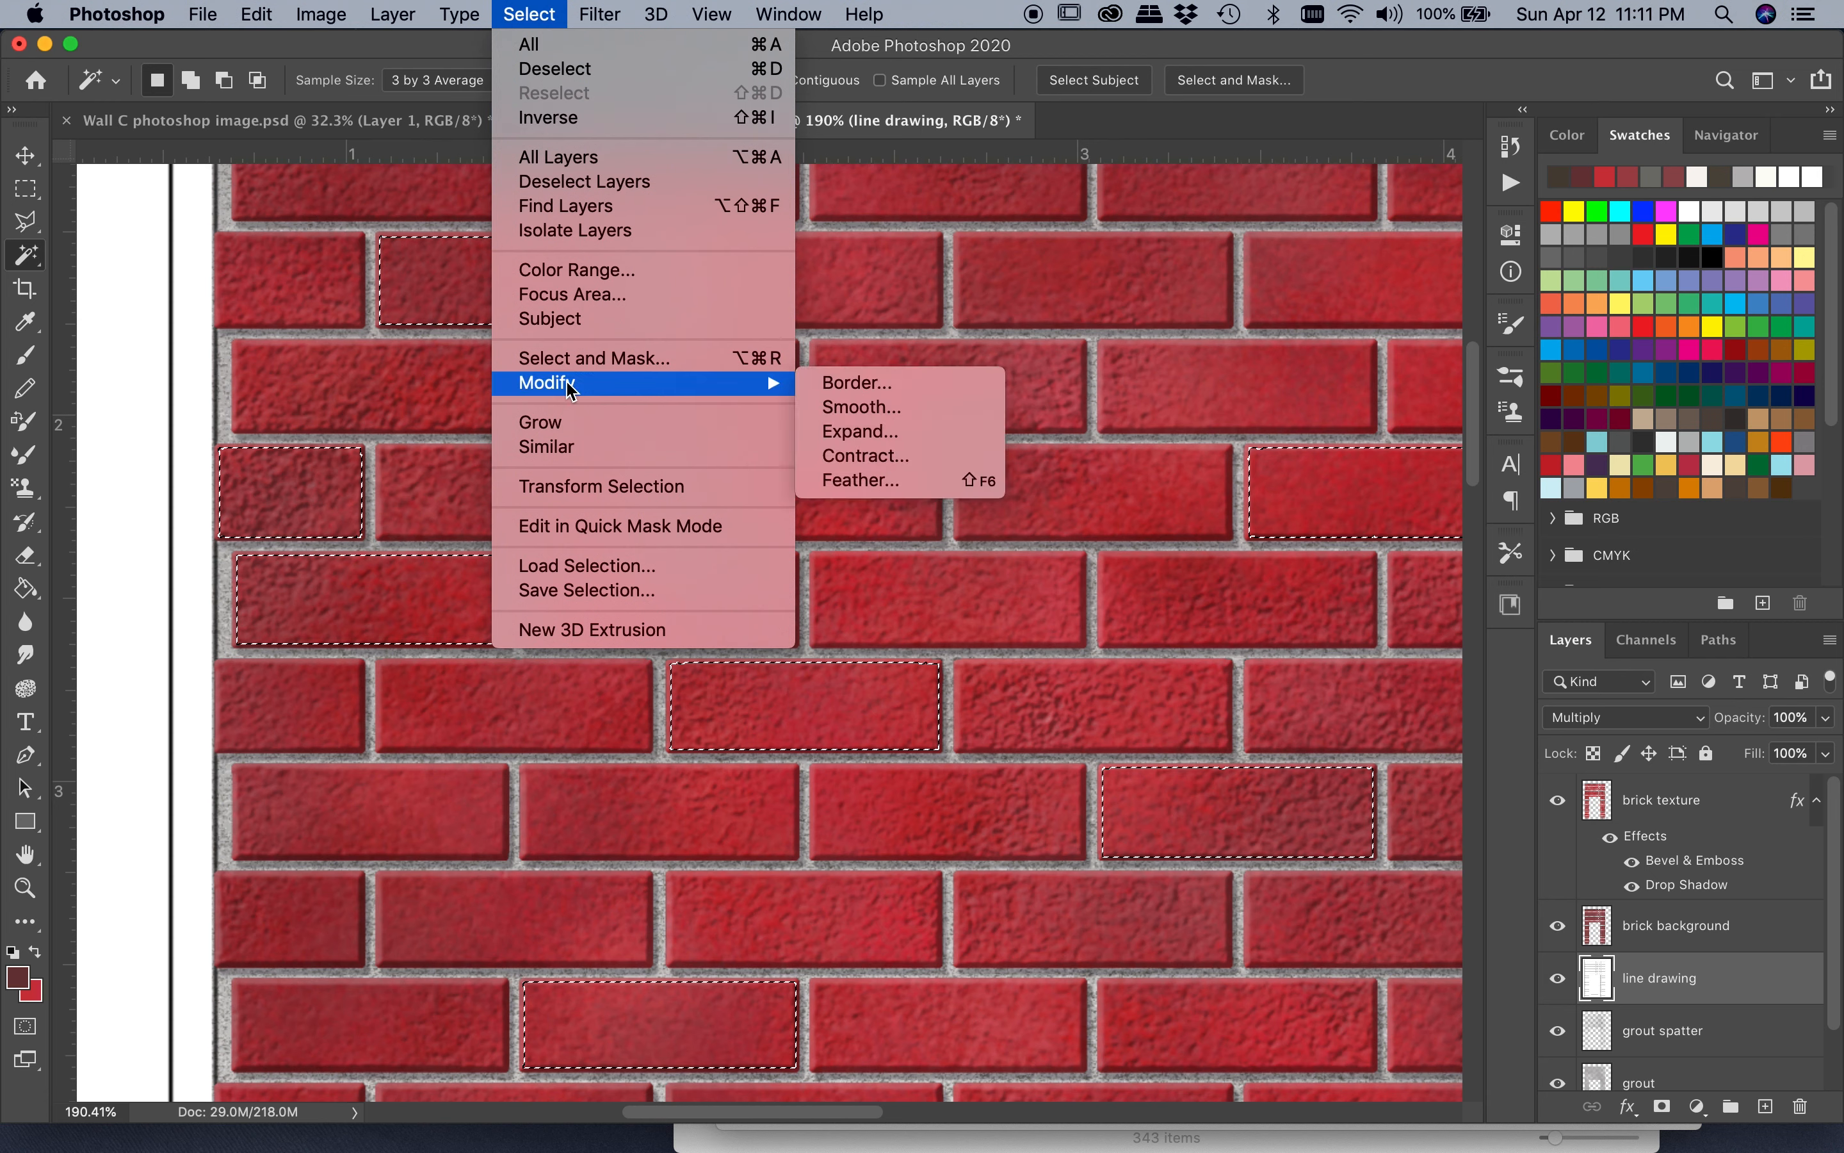
click(837, 435)
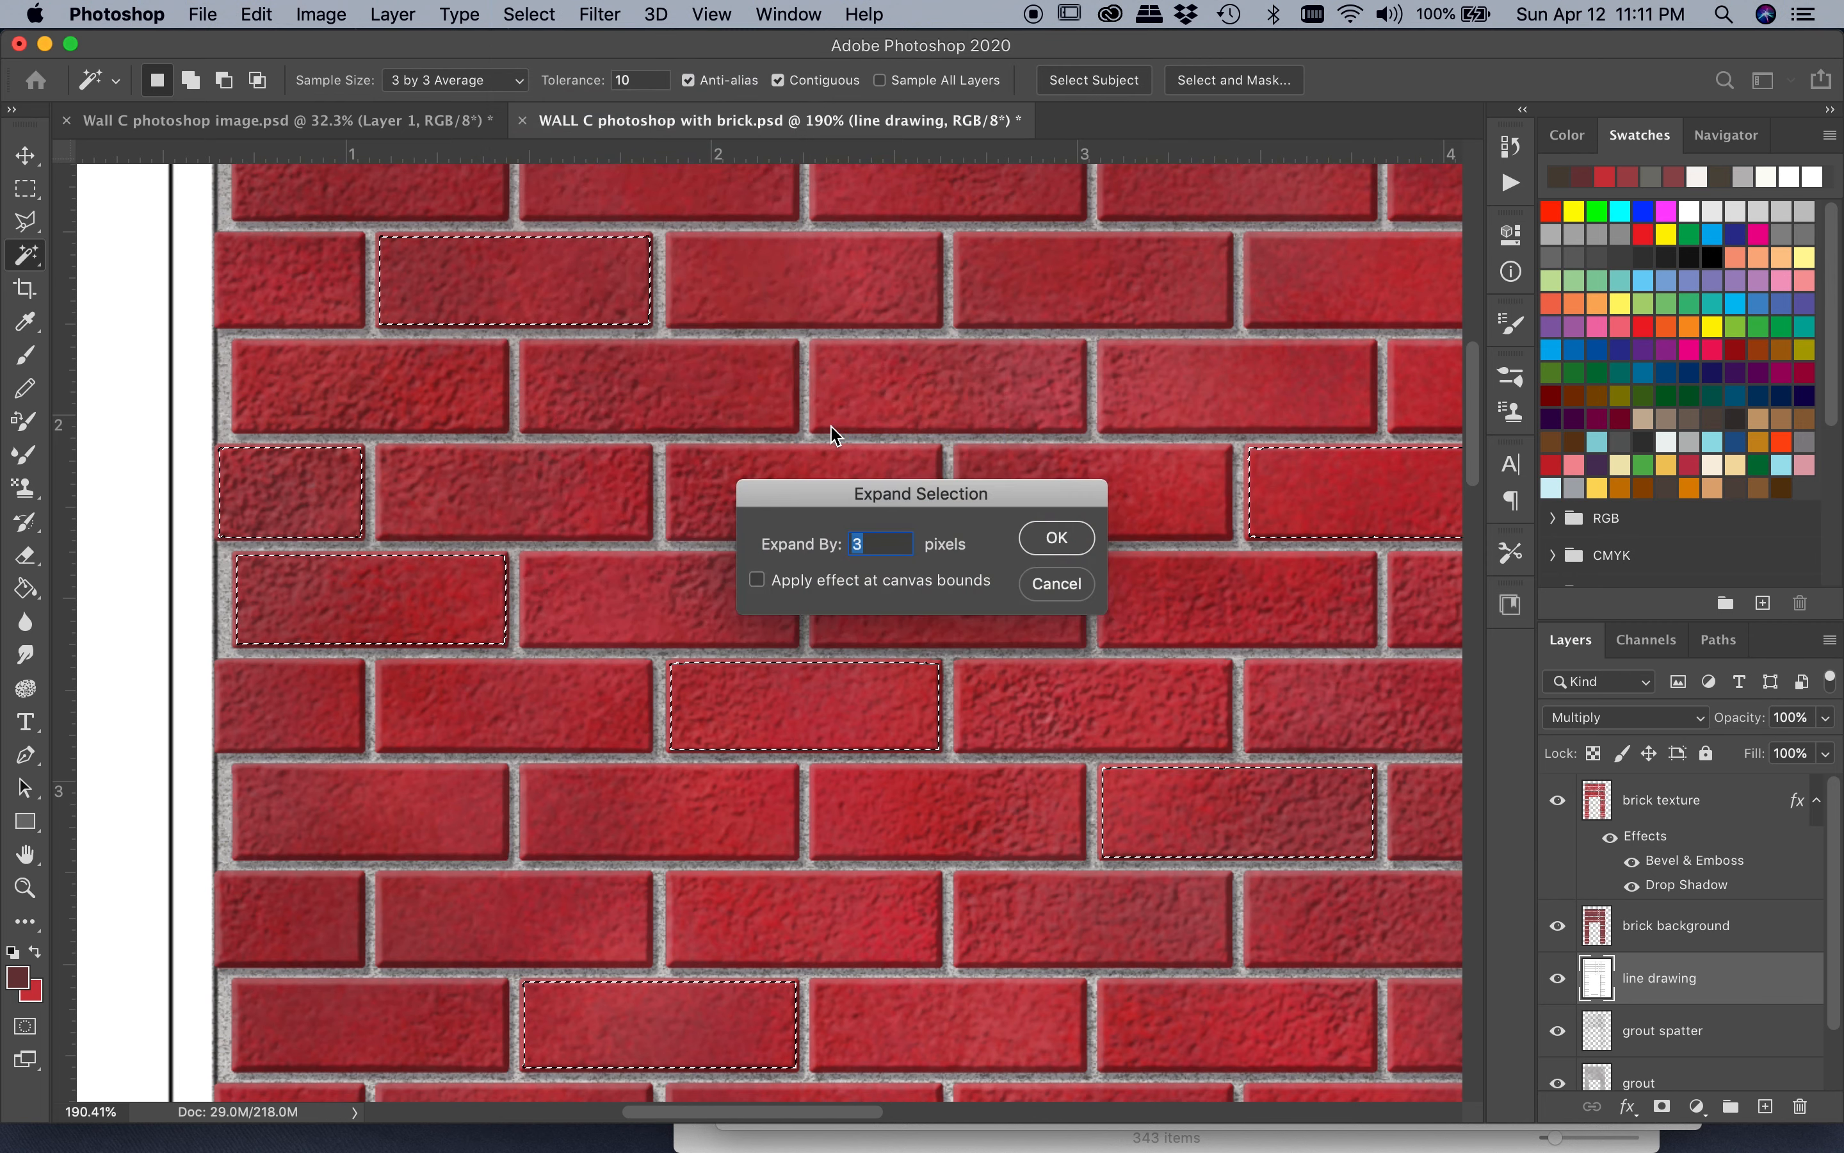
click(1054, 537)
scroll(538, 413, down, 6)
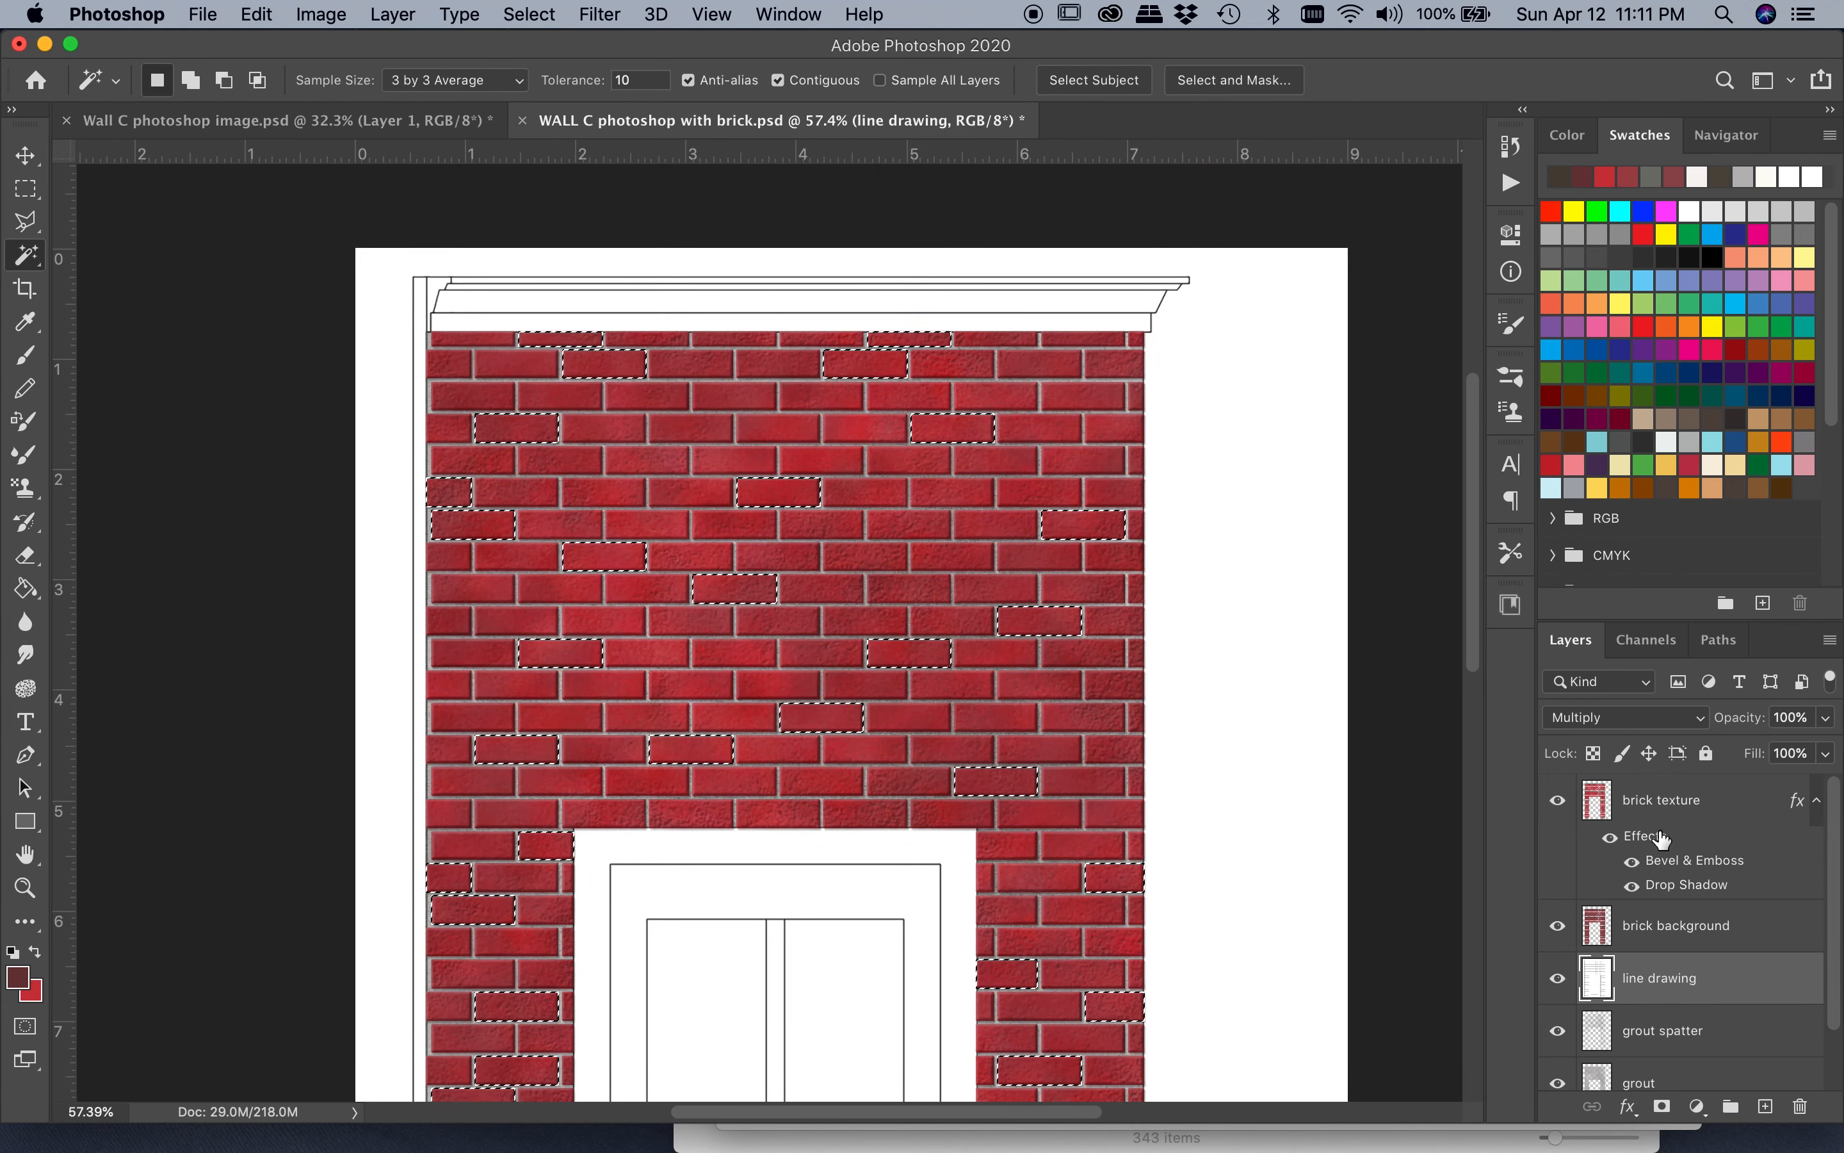
Step: Create a new layer named "brick glaze purple" directly above the brick texture layer
click(1715, 804)
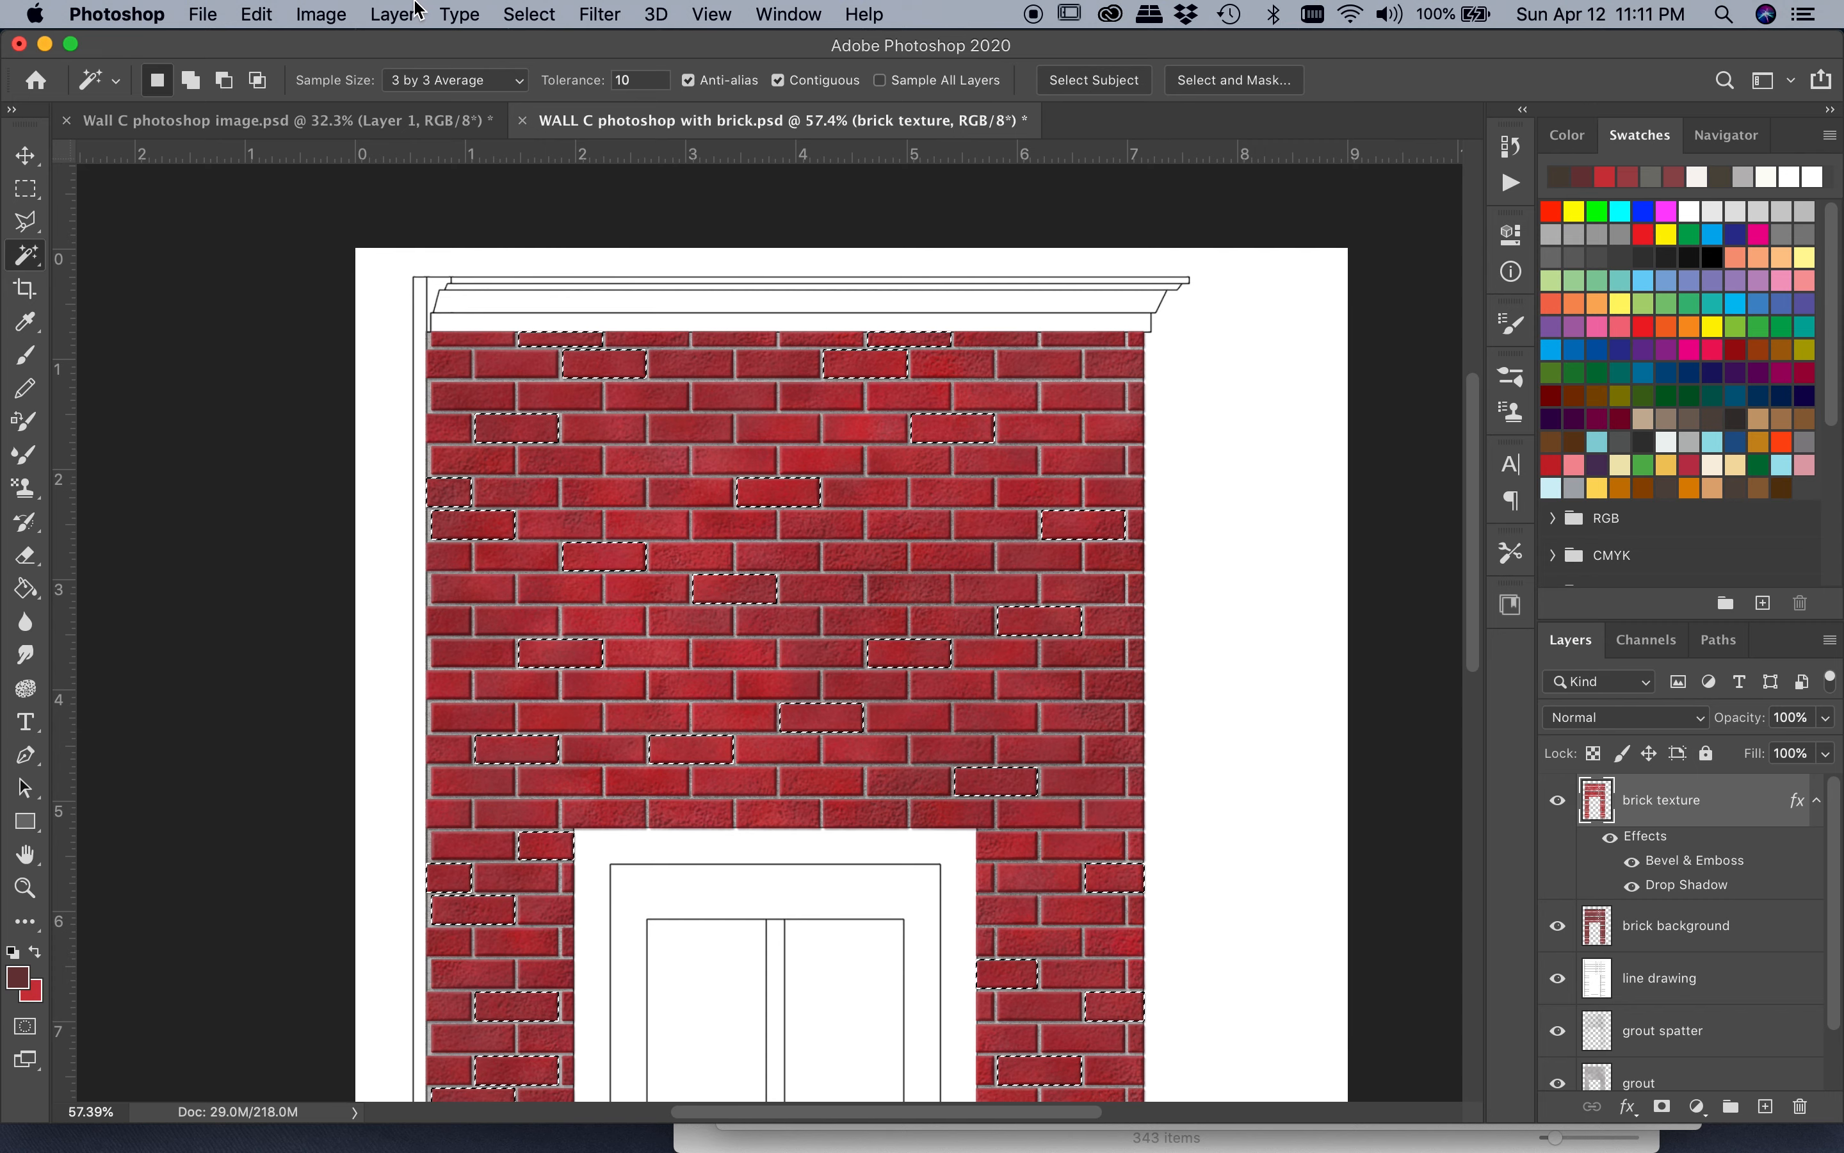
click(394, 13)
mouse_move(655, 44)
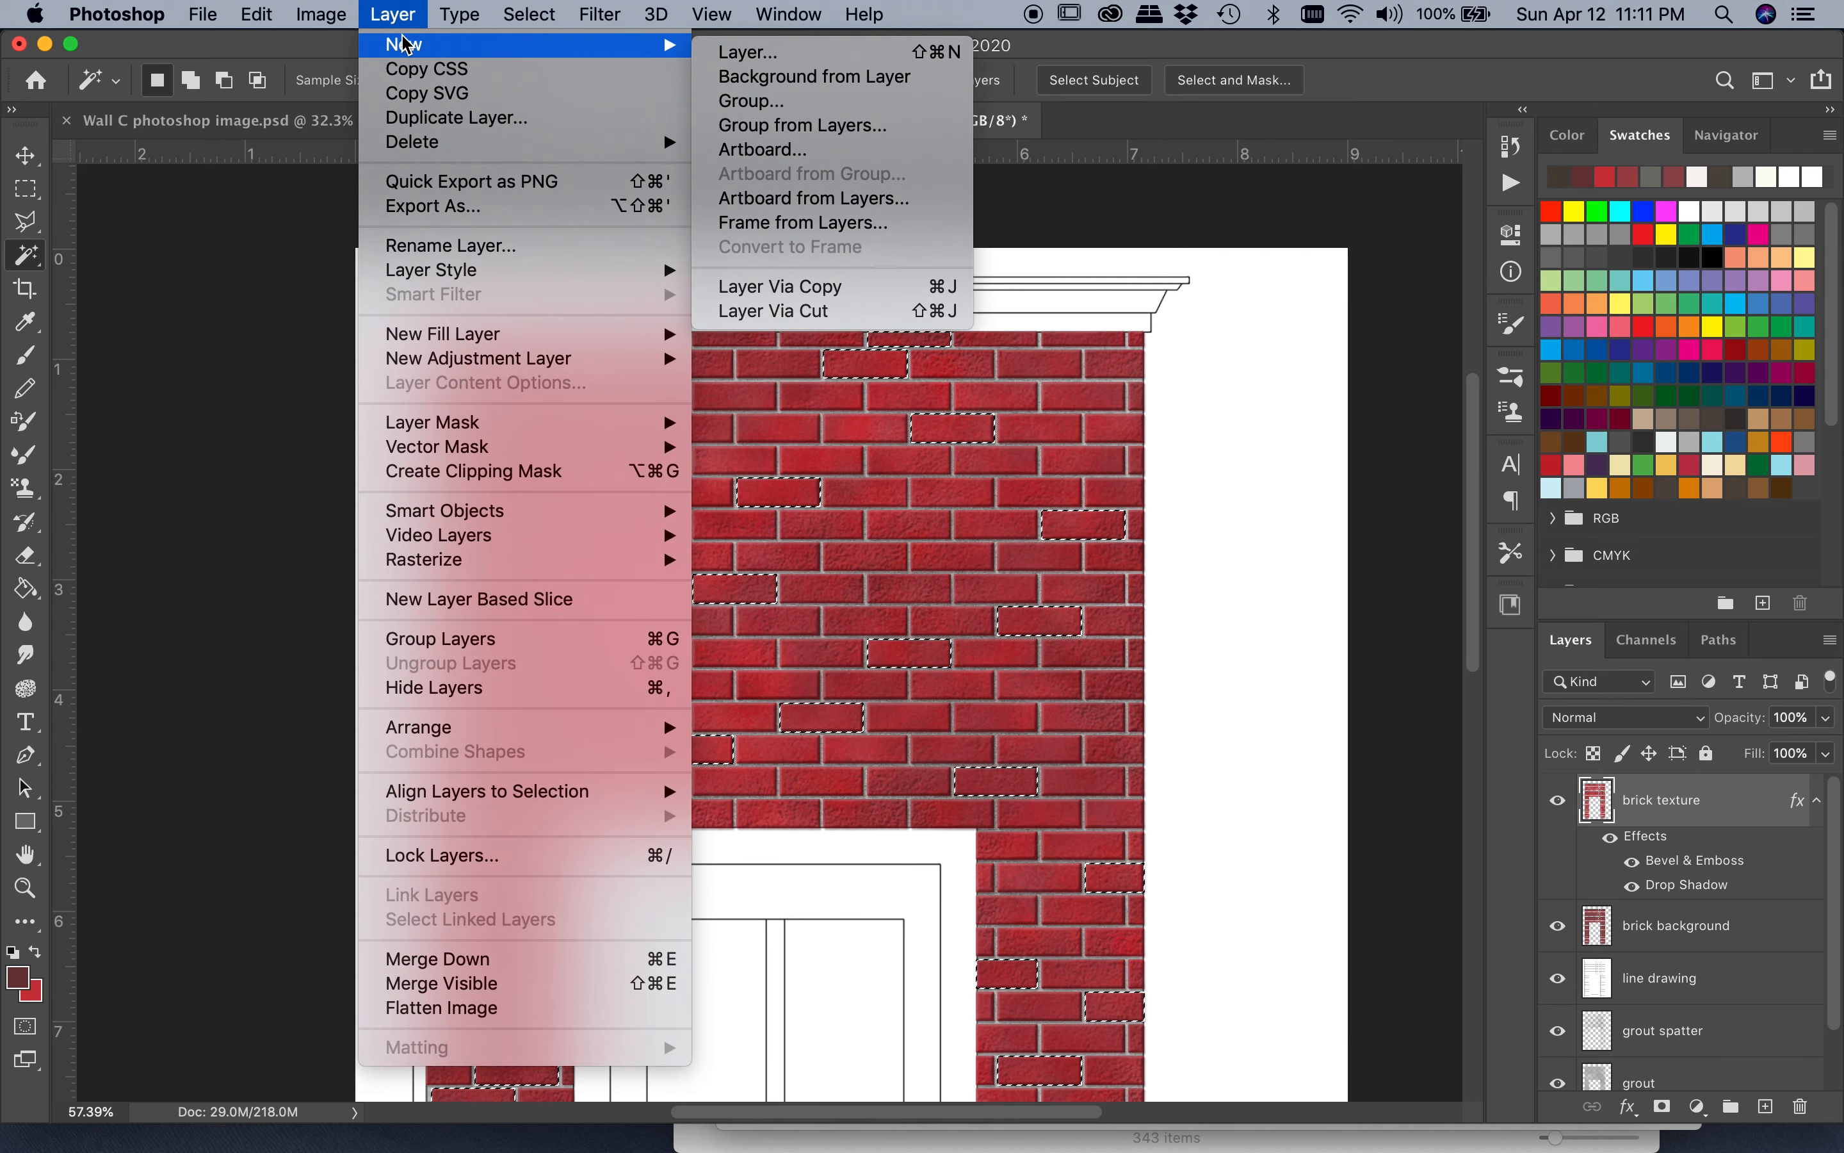
click(735, 53)
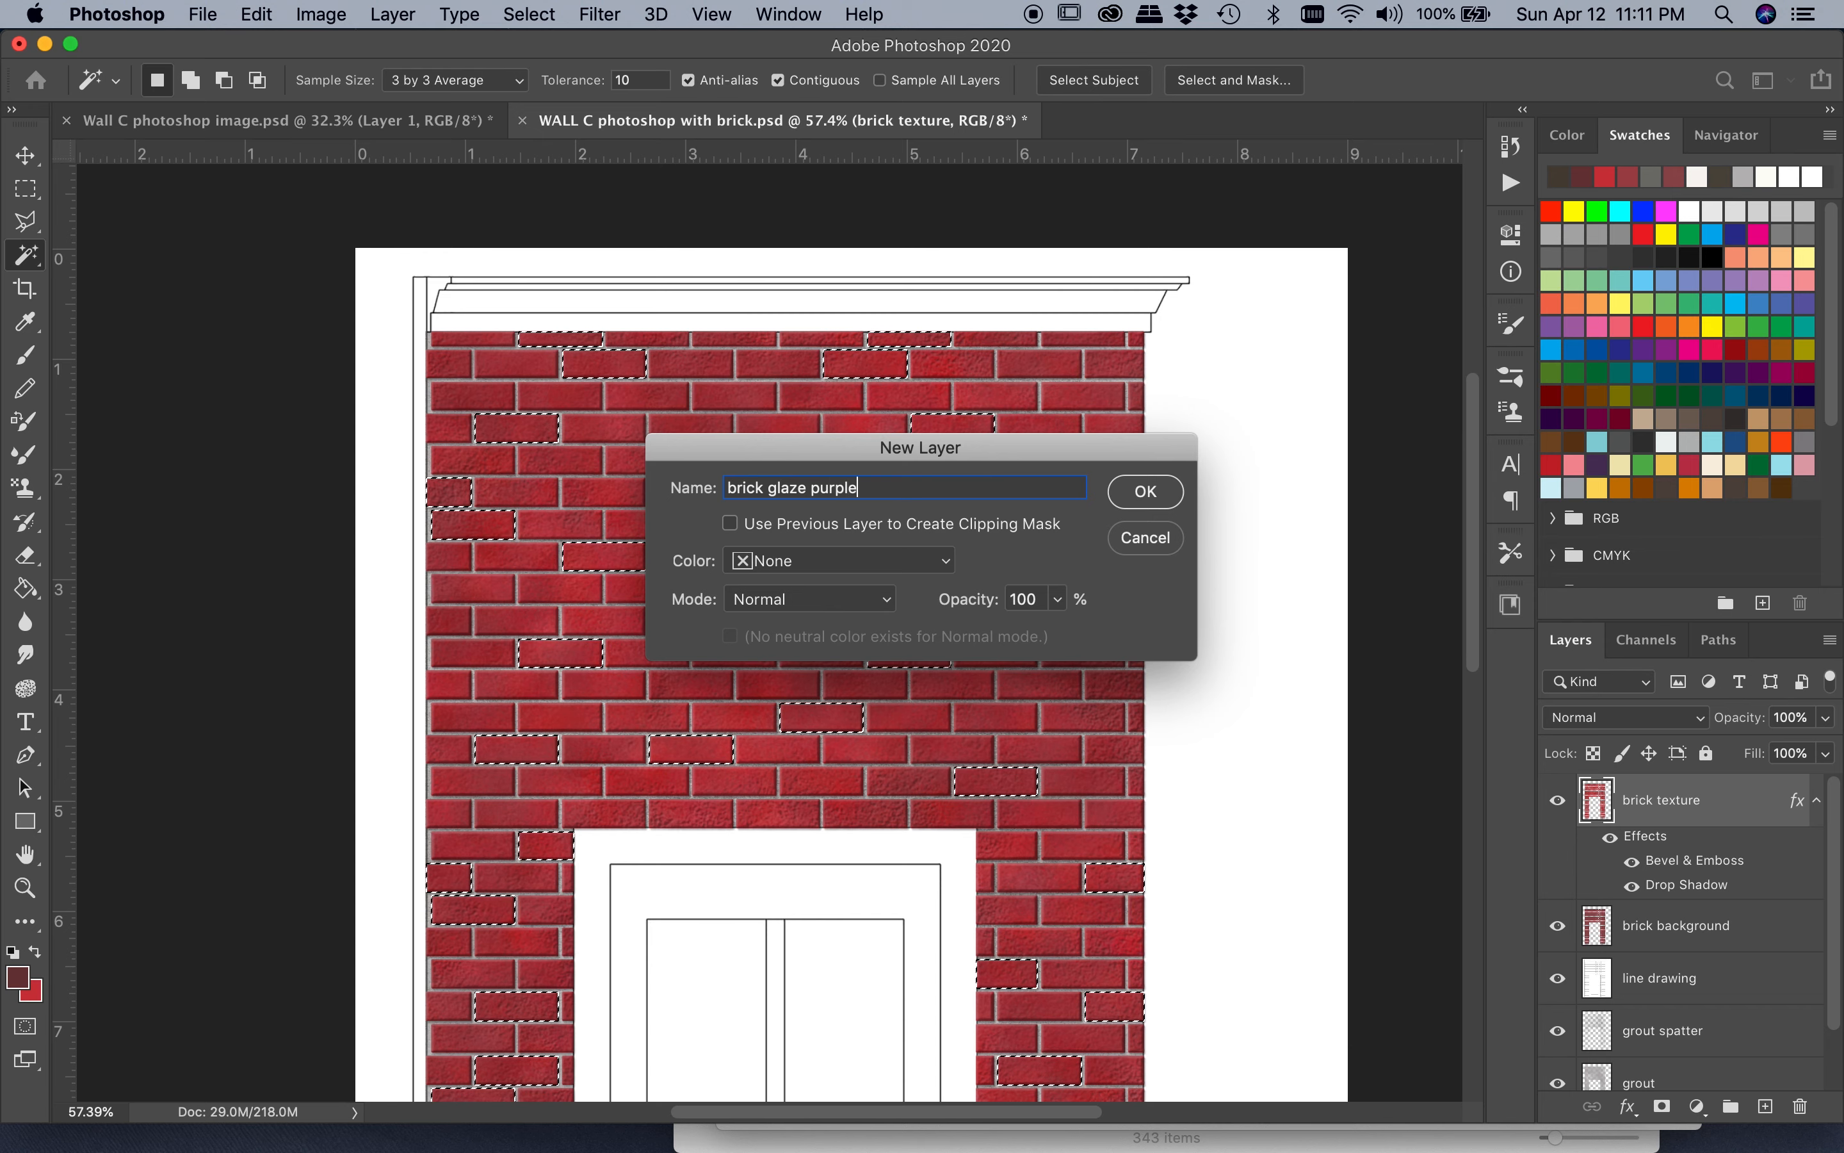
click(1144, 493)
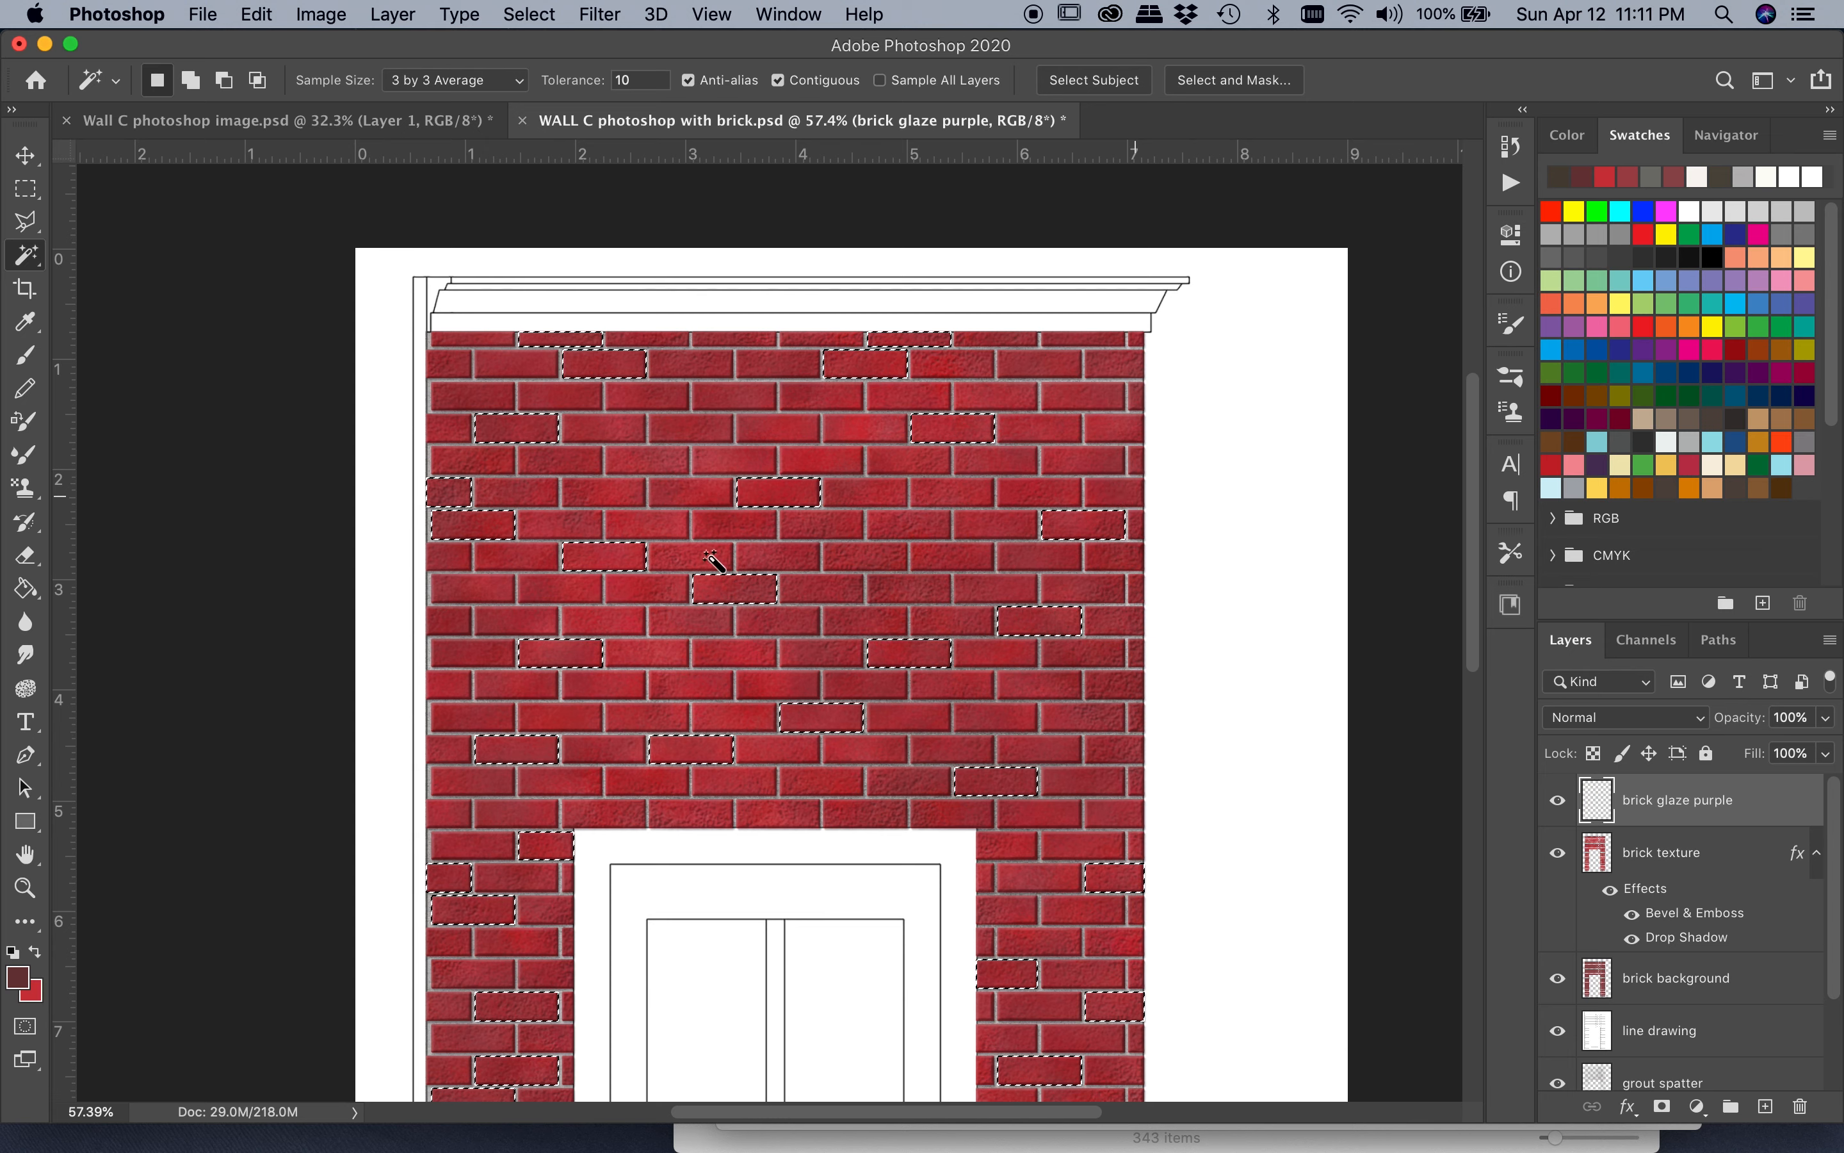
Step: Set the foreground color to the purple 5c308d
click(19, 976)
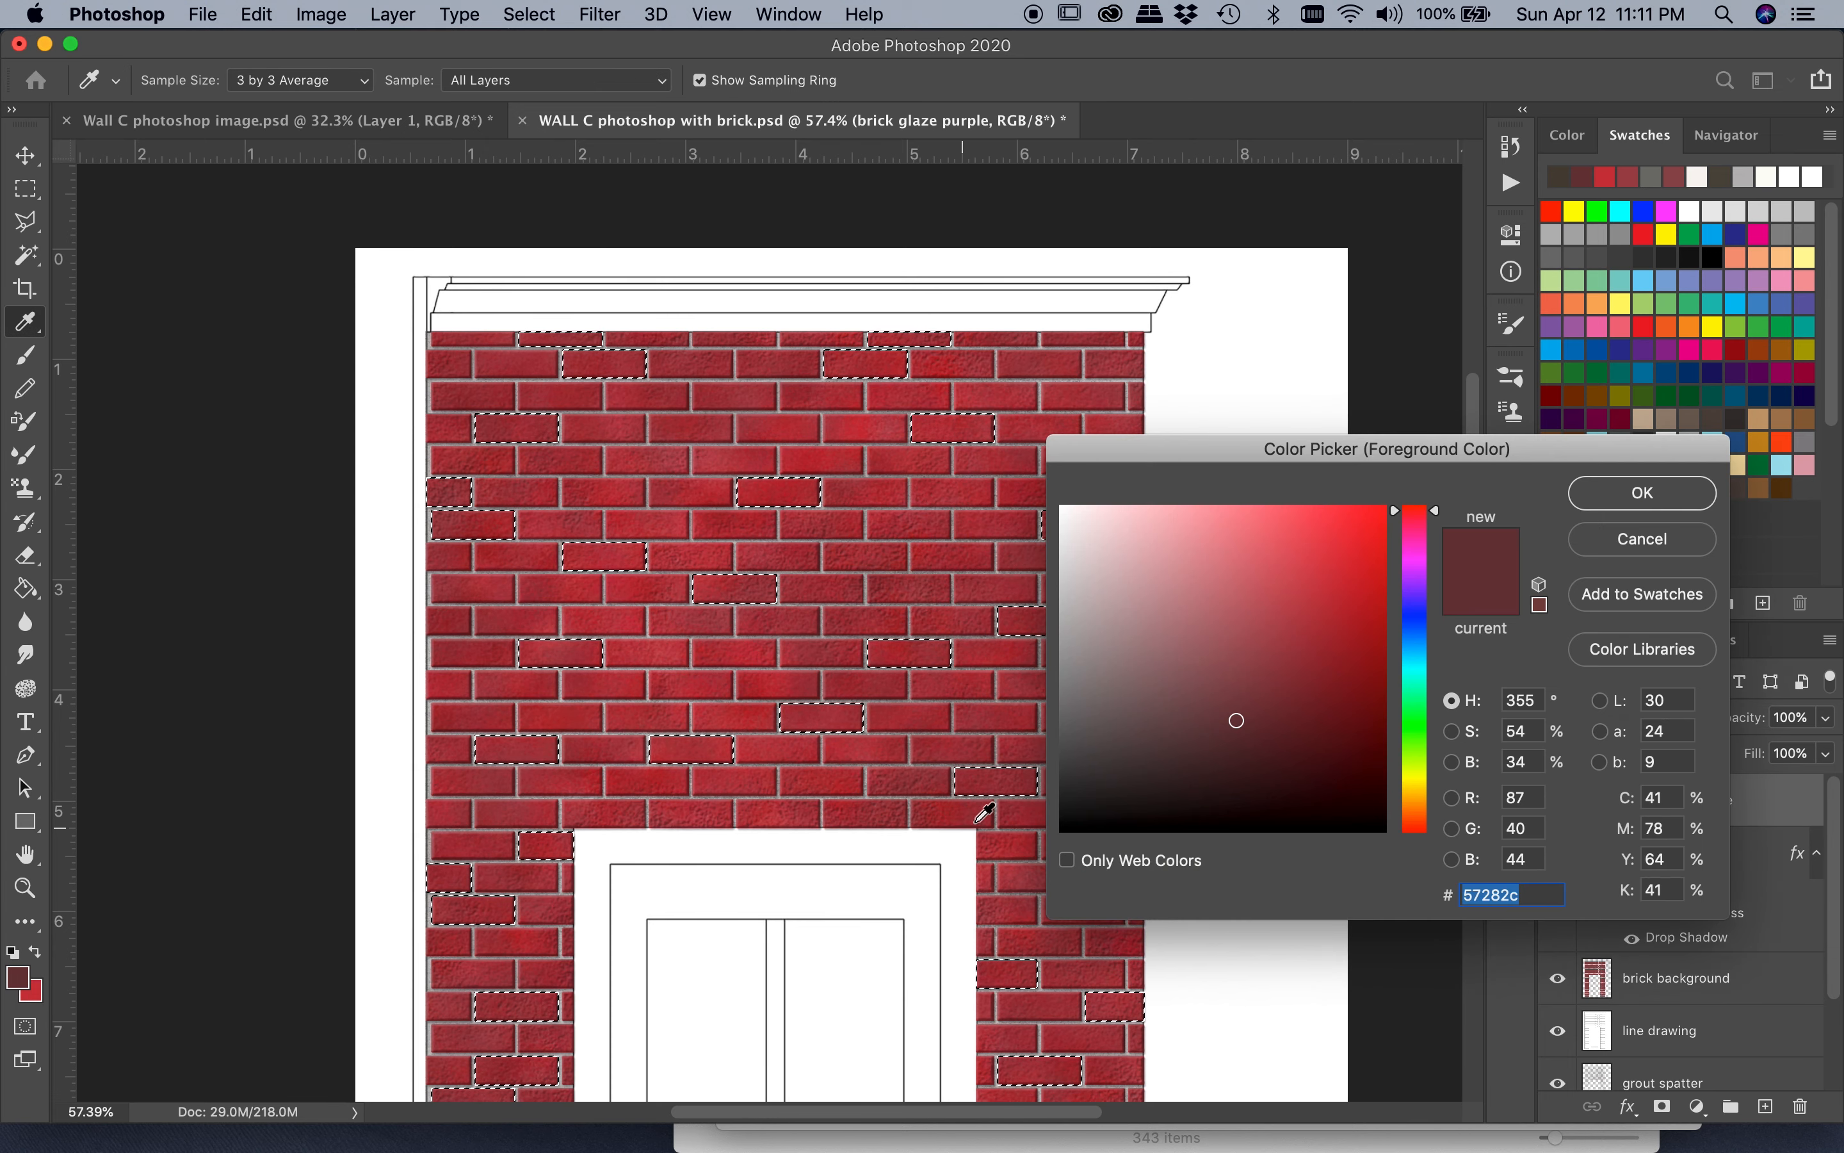
drag(1400, 665, 1408, 596)
mouse_move(1276, 659)
mouse_down()
mouse_move(1255, 650)
mouse_move(1283, 672)
mouse_move(1278, 652)
mouse_up()
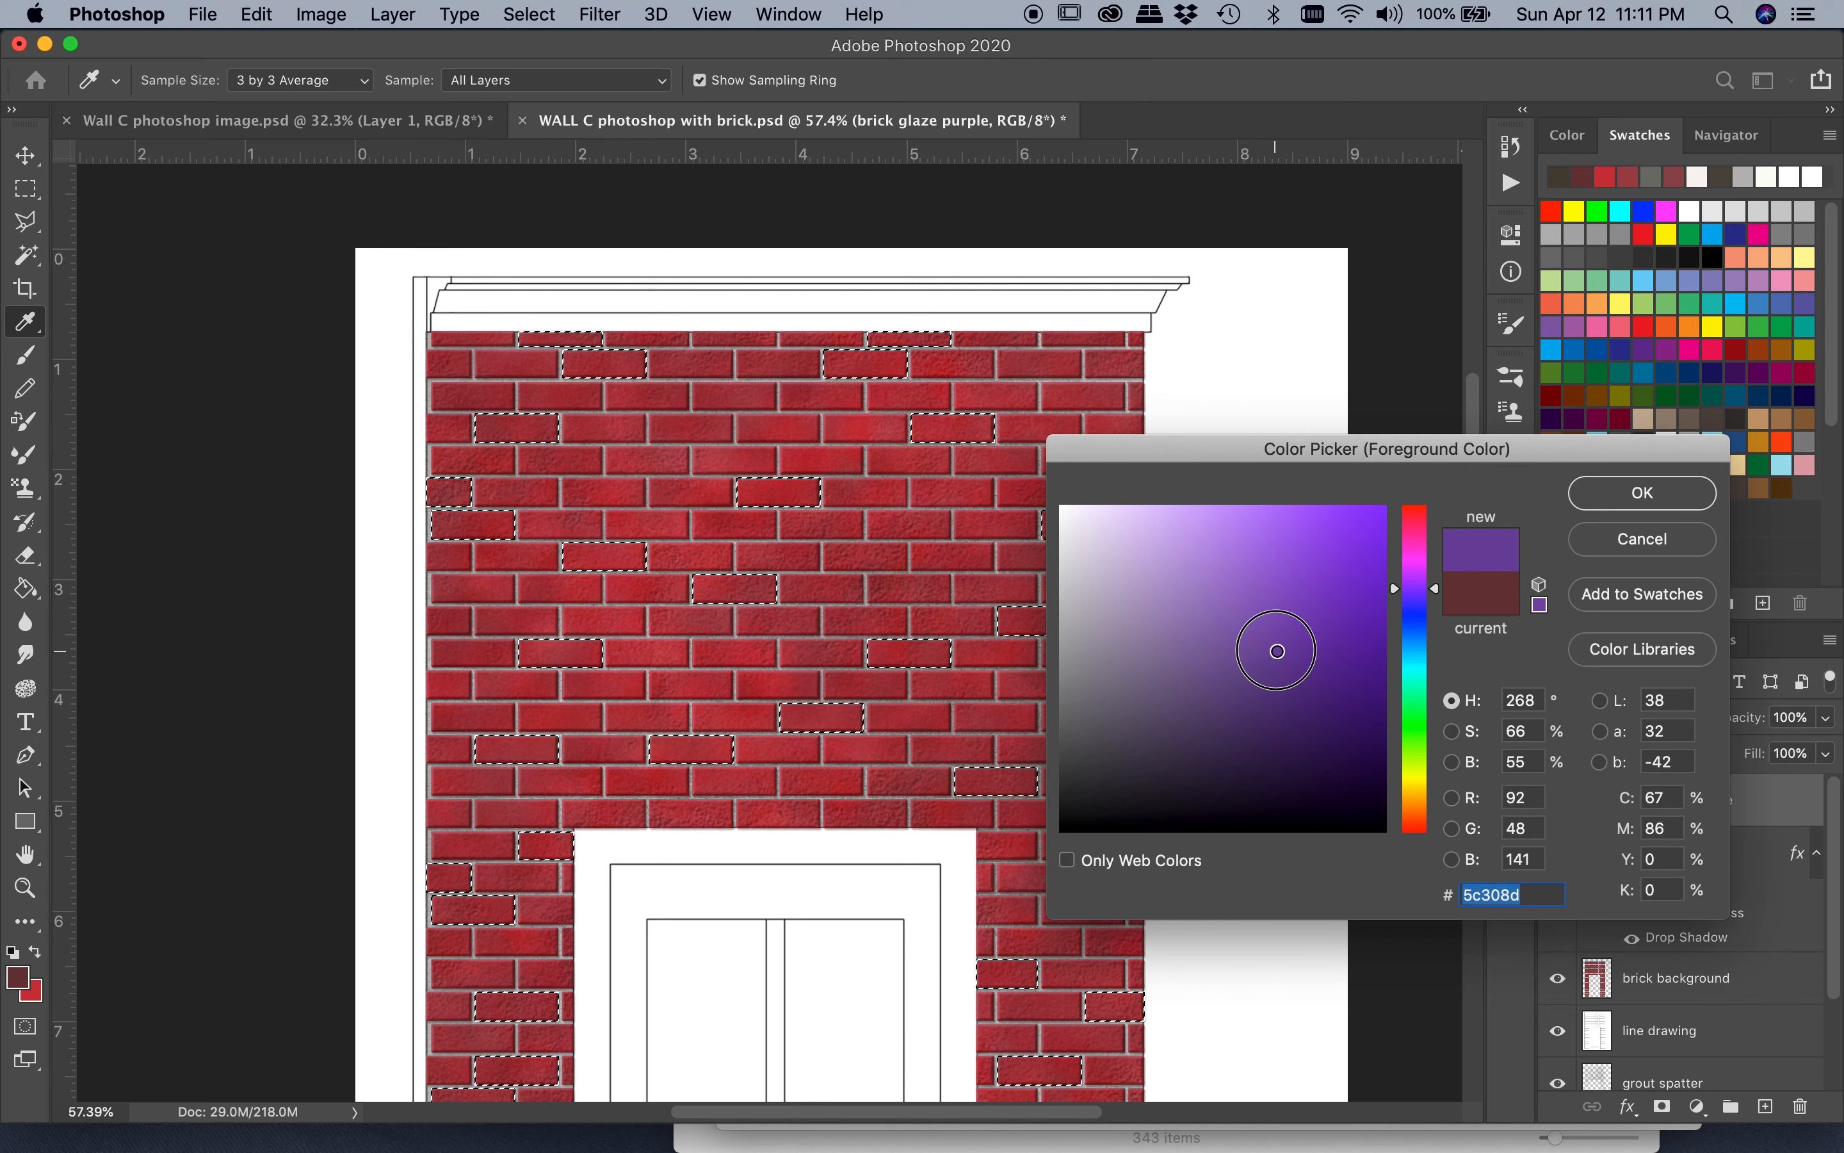
click(1631, 496)
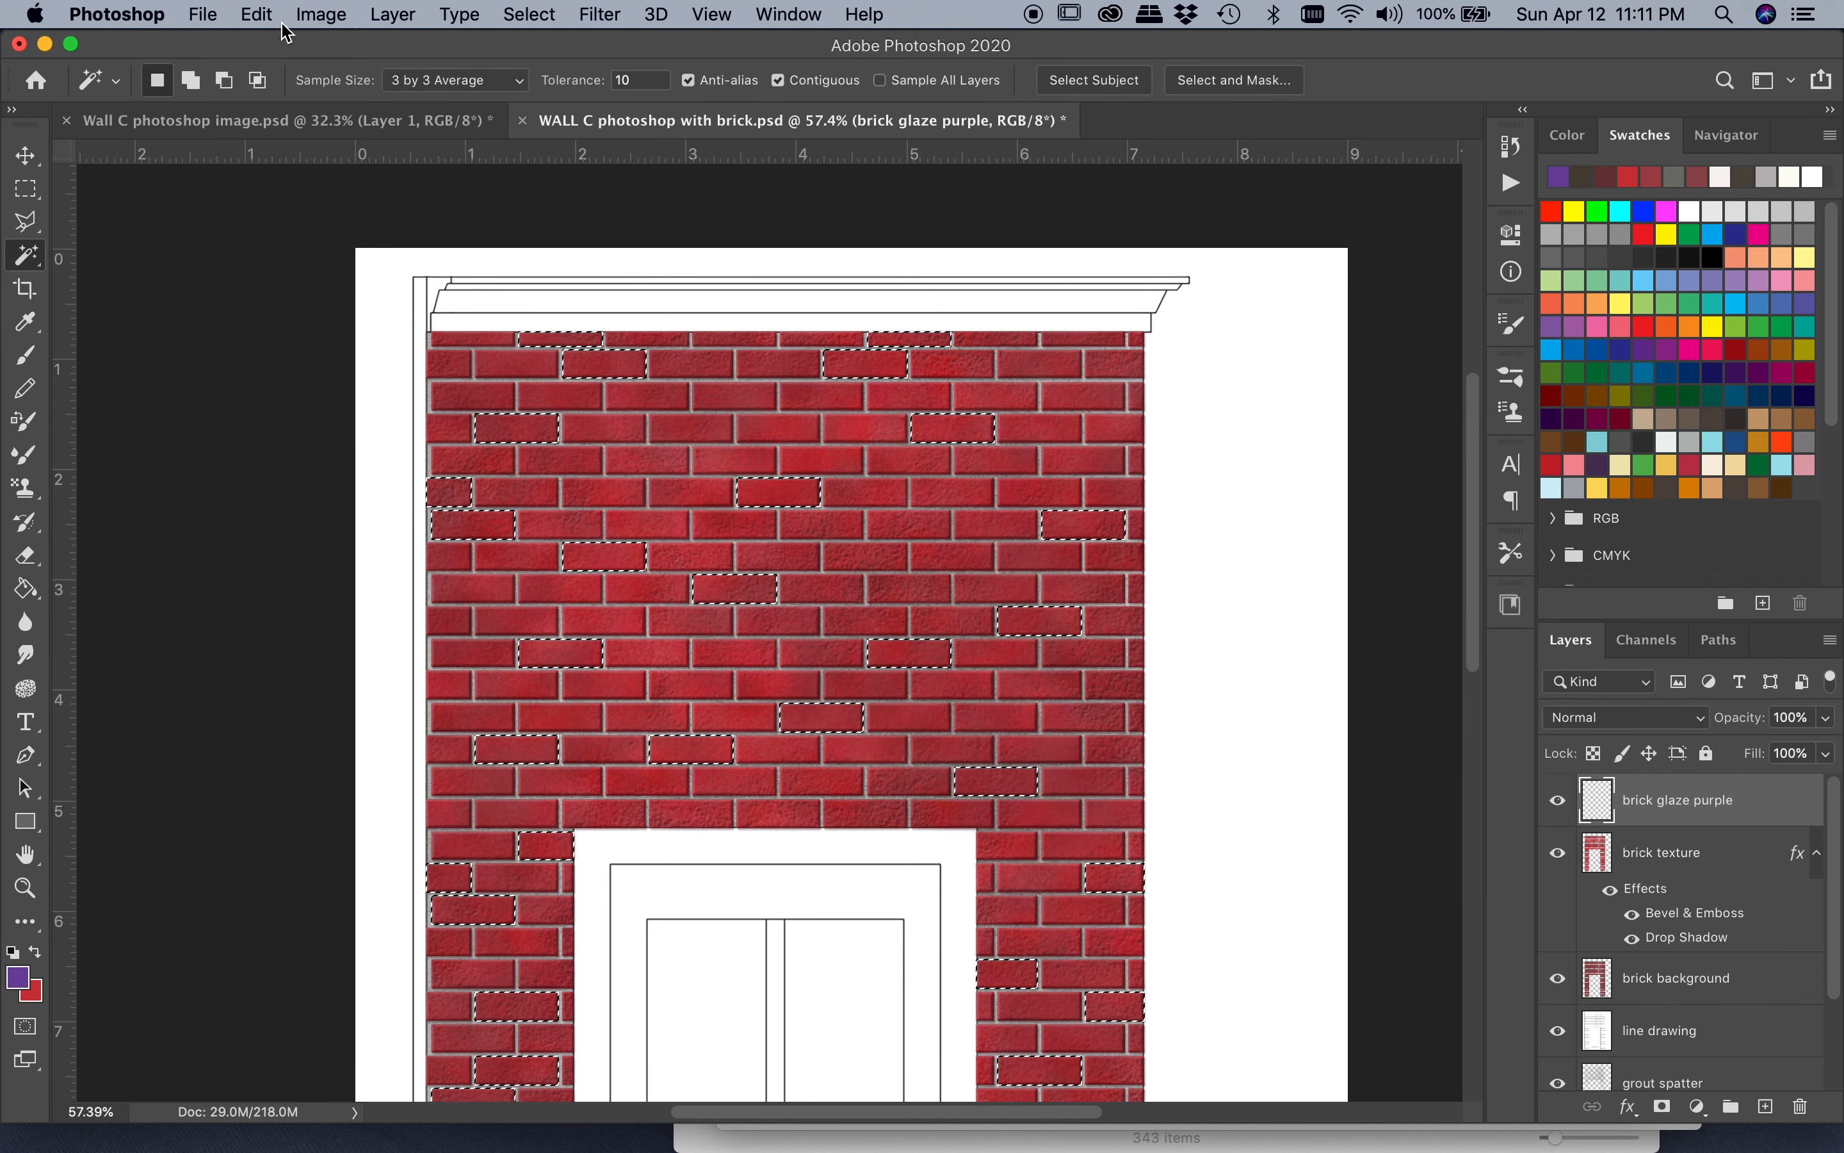
Step: Fill the selected bricks on the brick glaze purple layer with the foreground color in Normal mode at 100% opacity
click(314, 17)
mouse_move(259, 16)
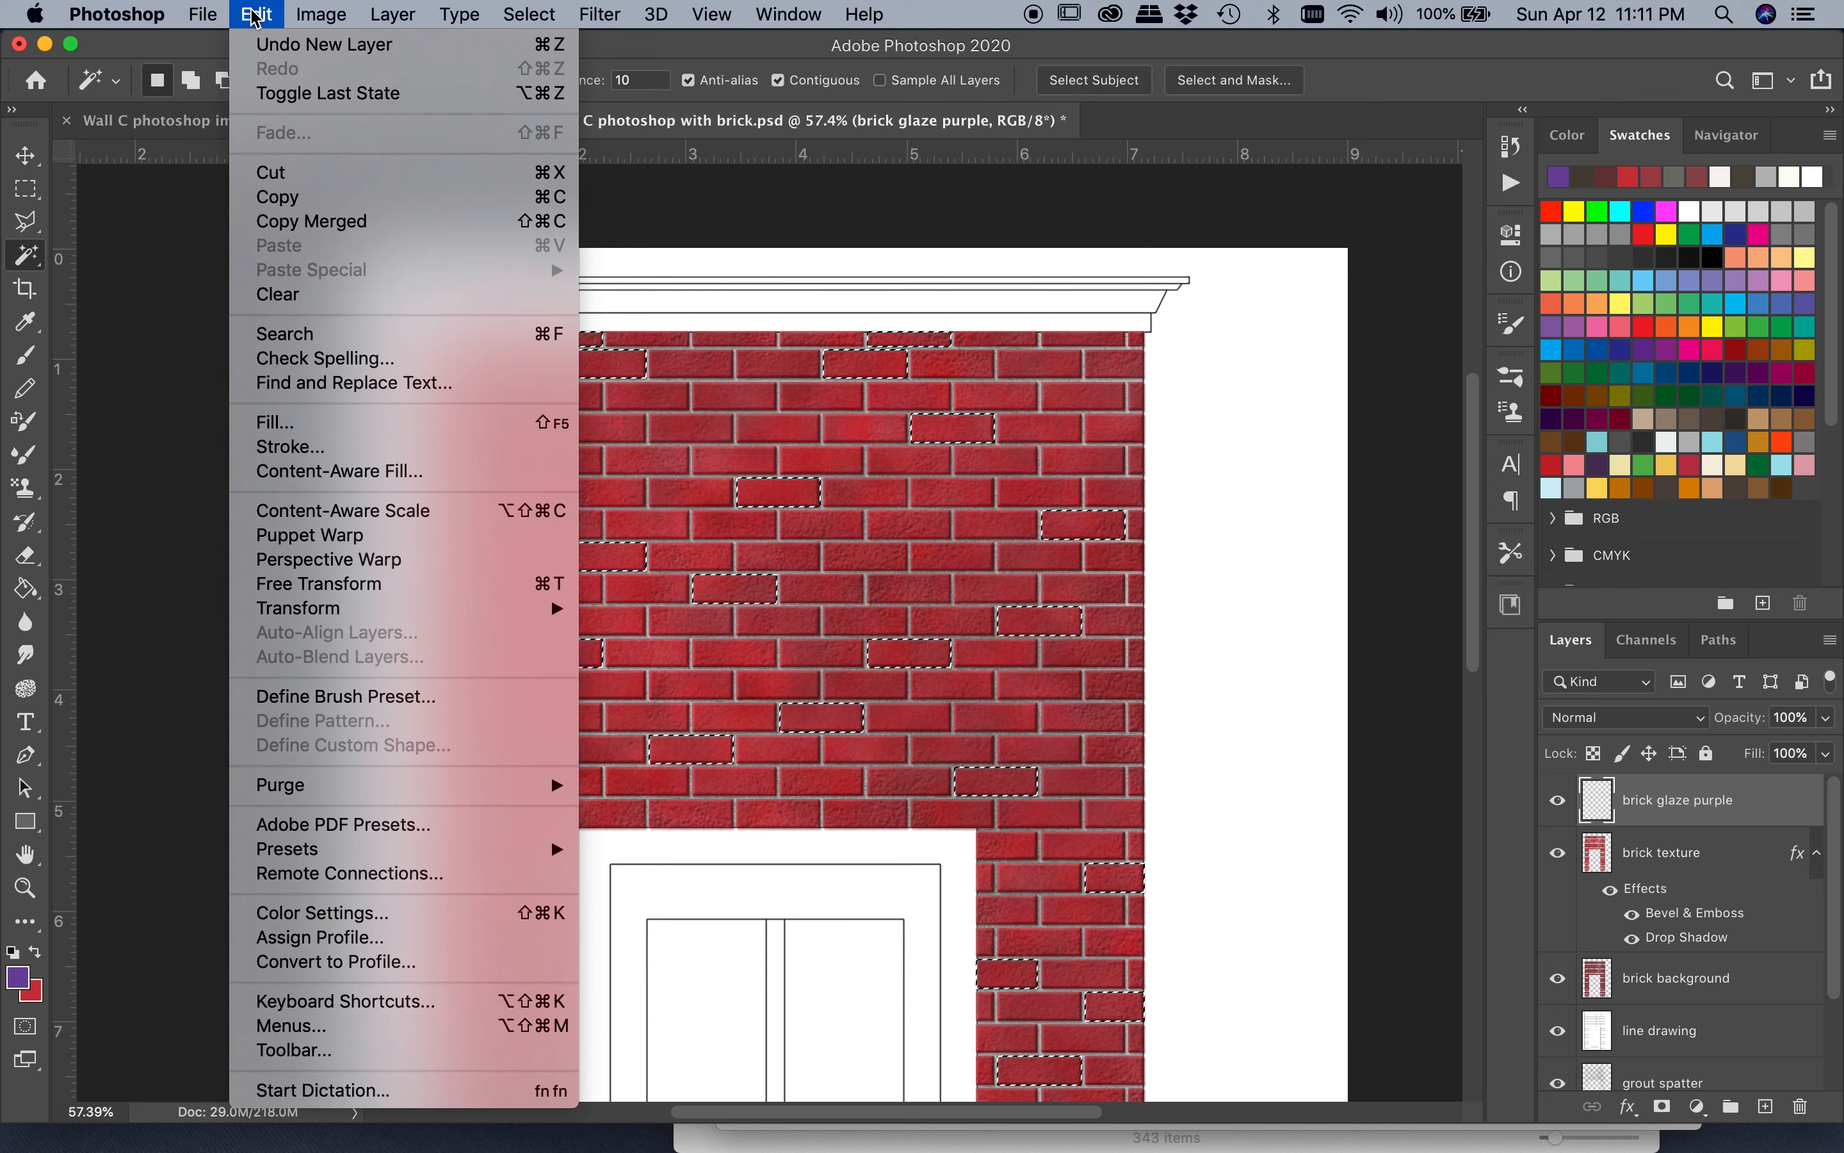
click(285, 423)
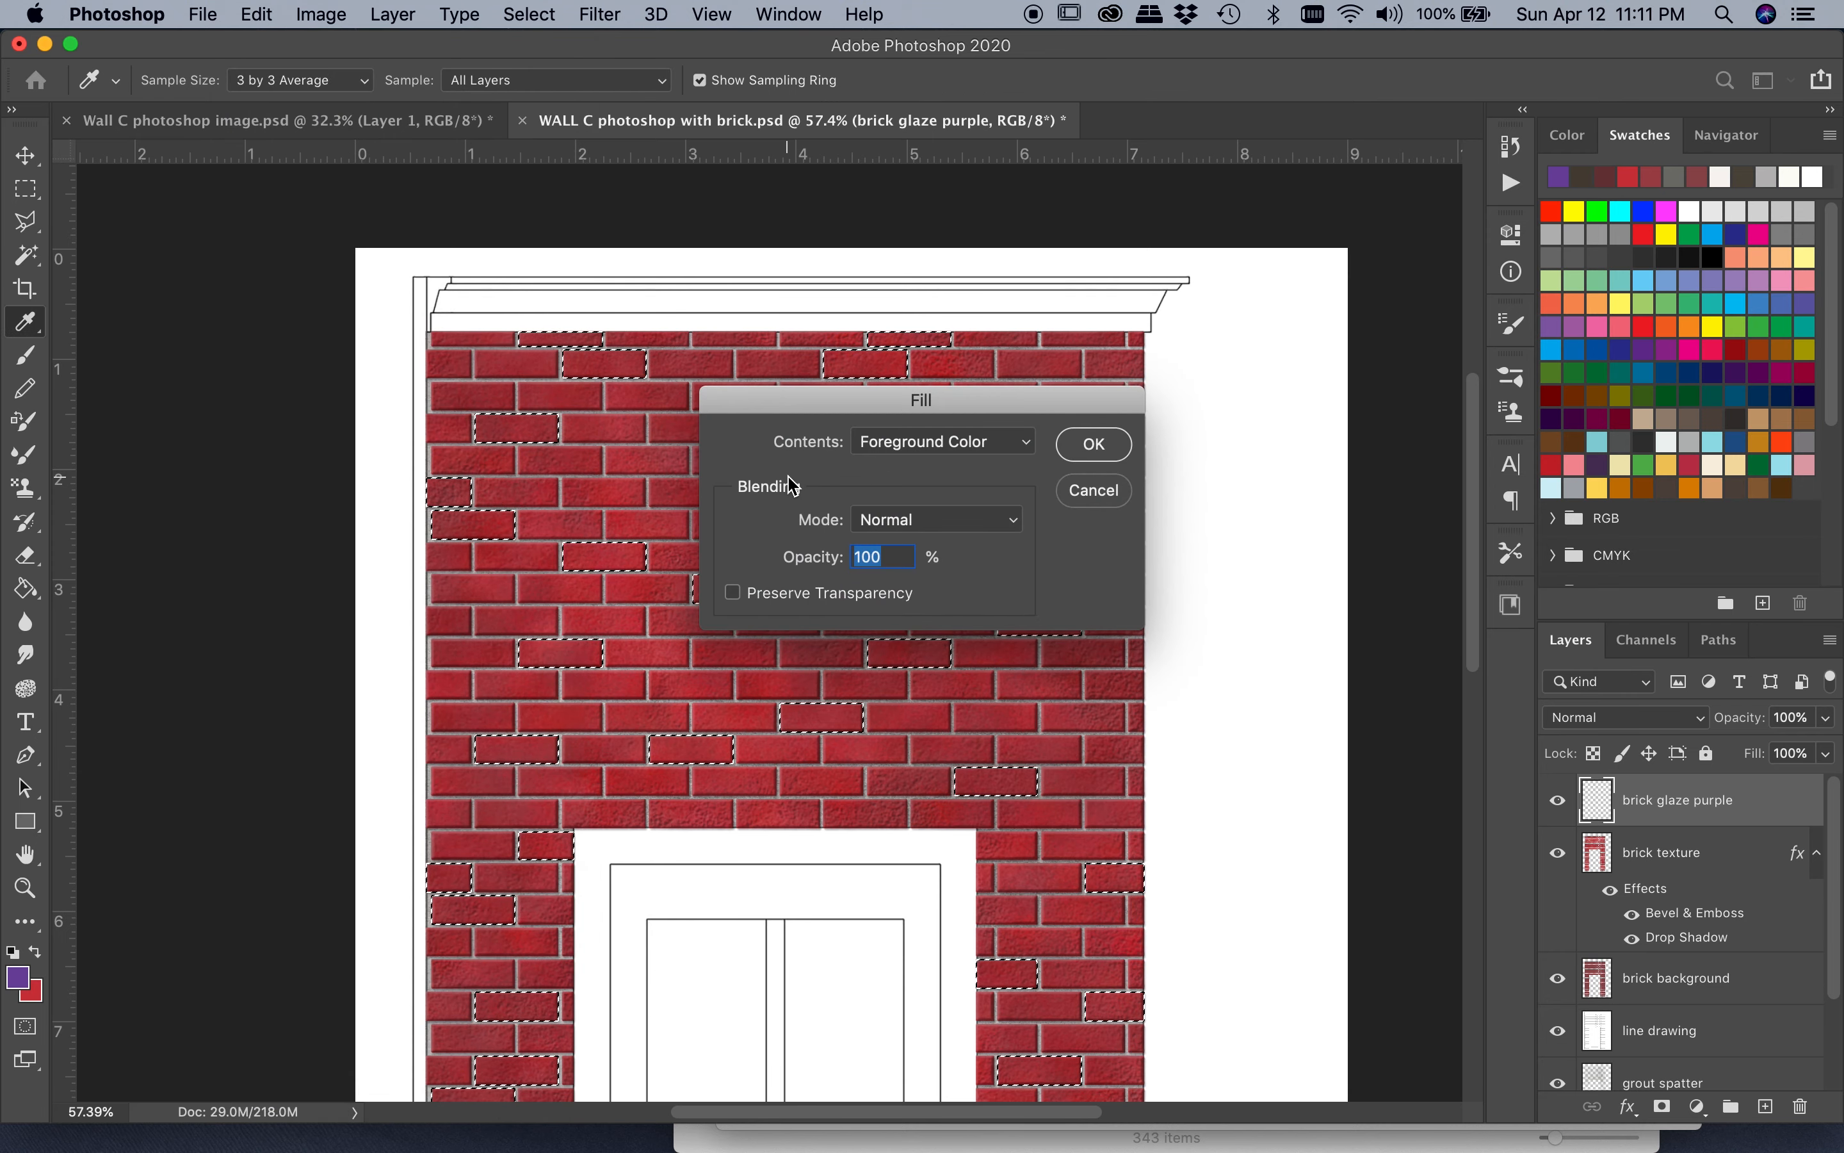
click(1111, 456)
key(w)
scroll(358, 583, down, 2)
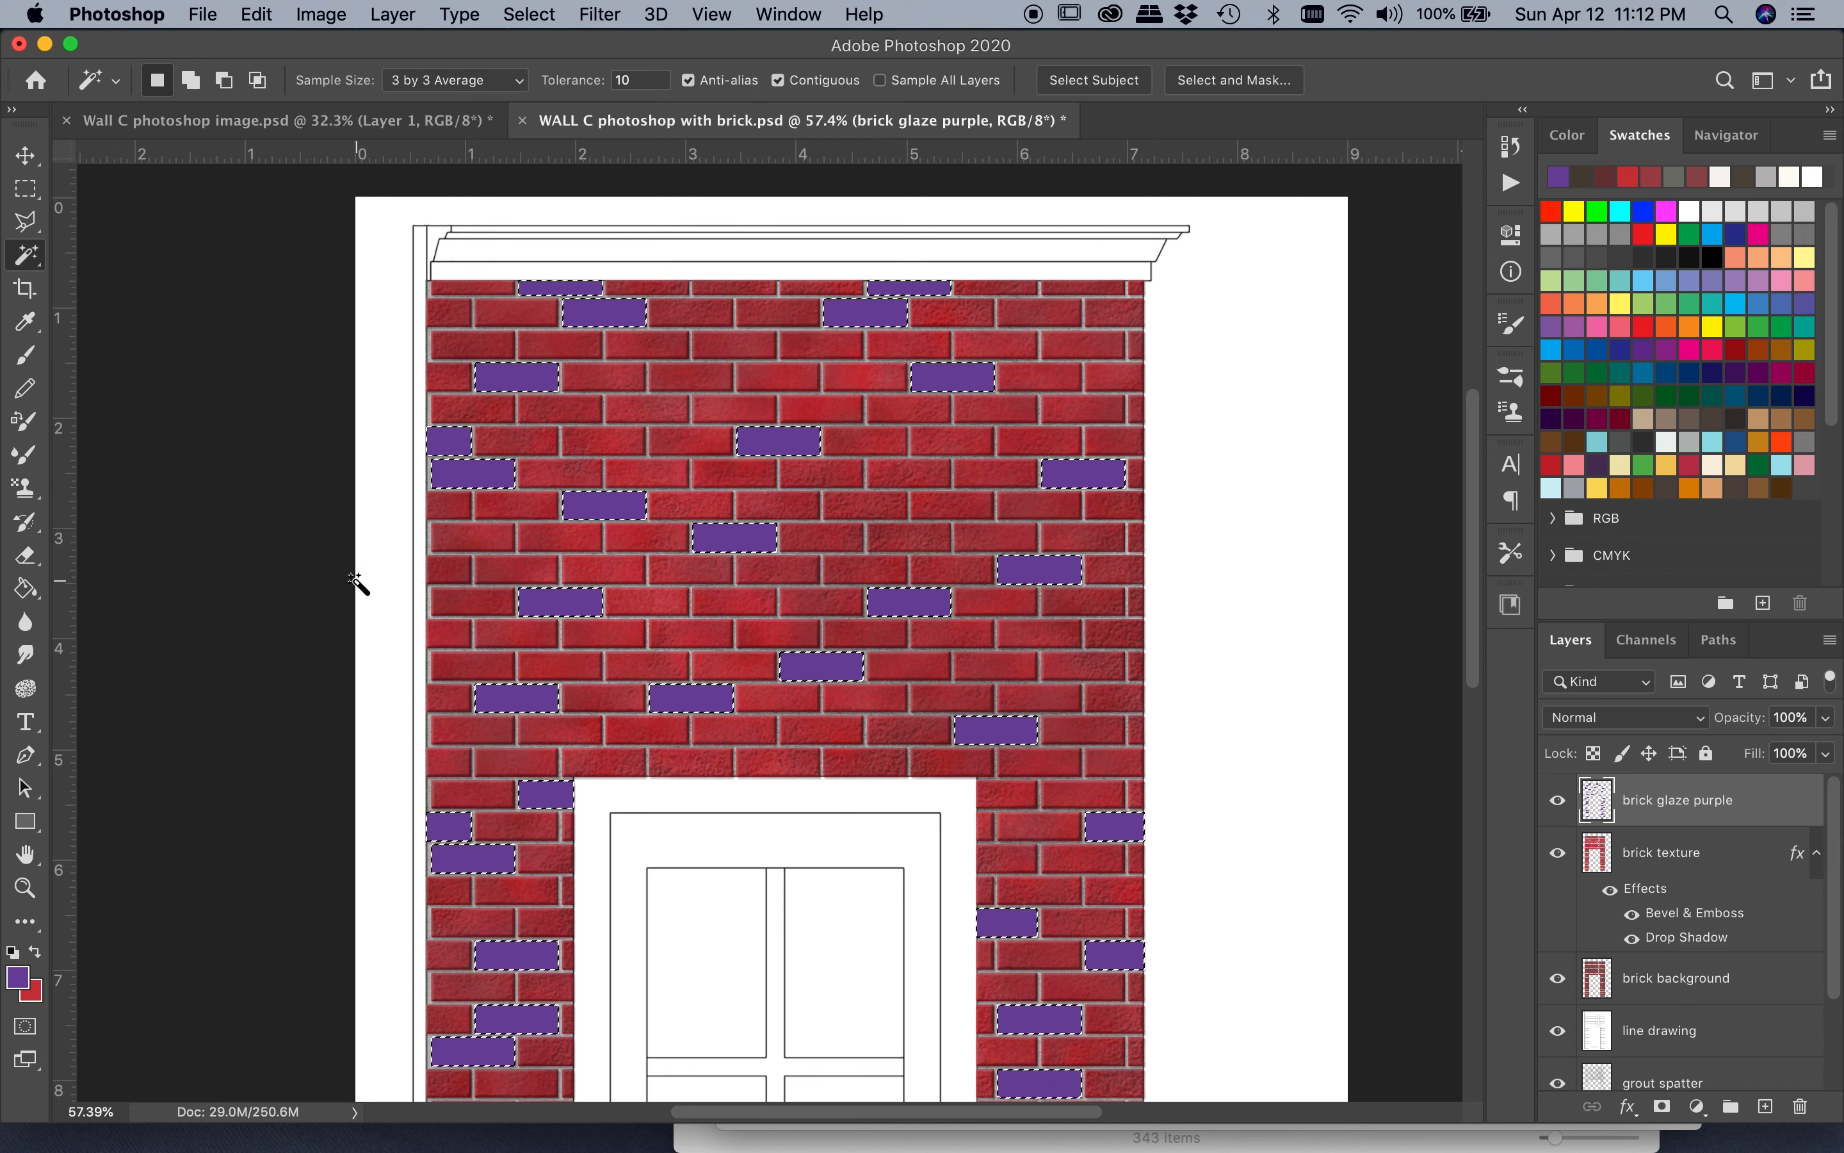
Step: Preview blend modes for the brick glaze purple layer and set it to Multiply
scroll(296, 621, down, 3)
scroll(324, 644, down, 5)
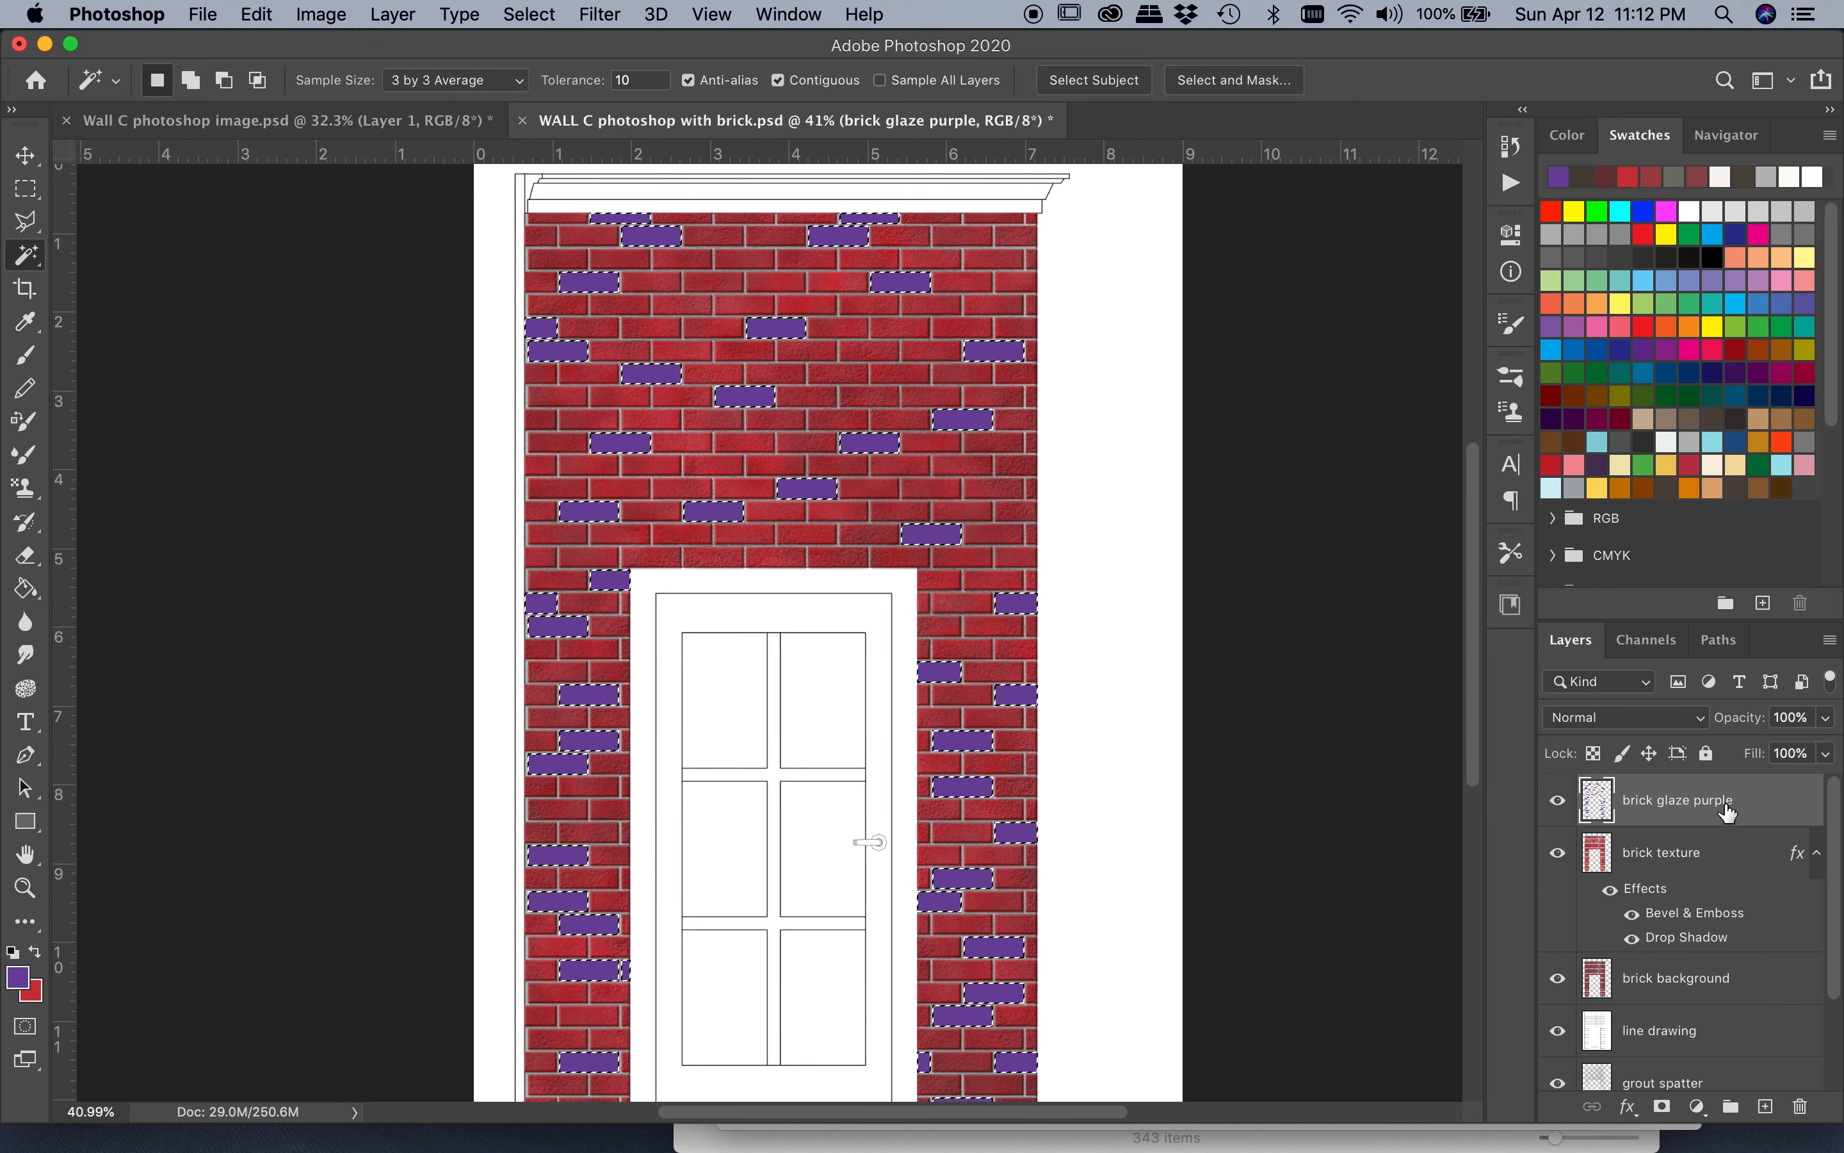
click(1673, 730)
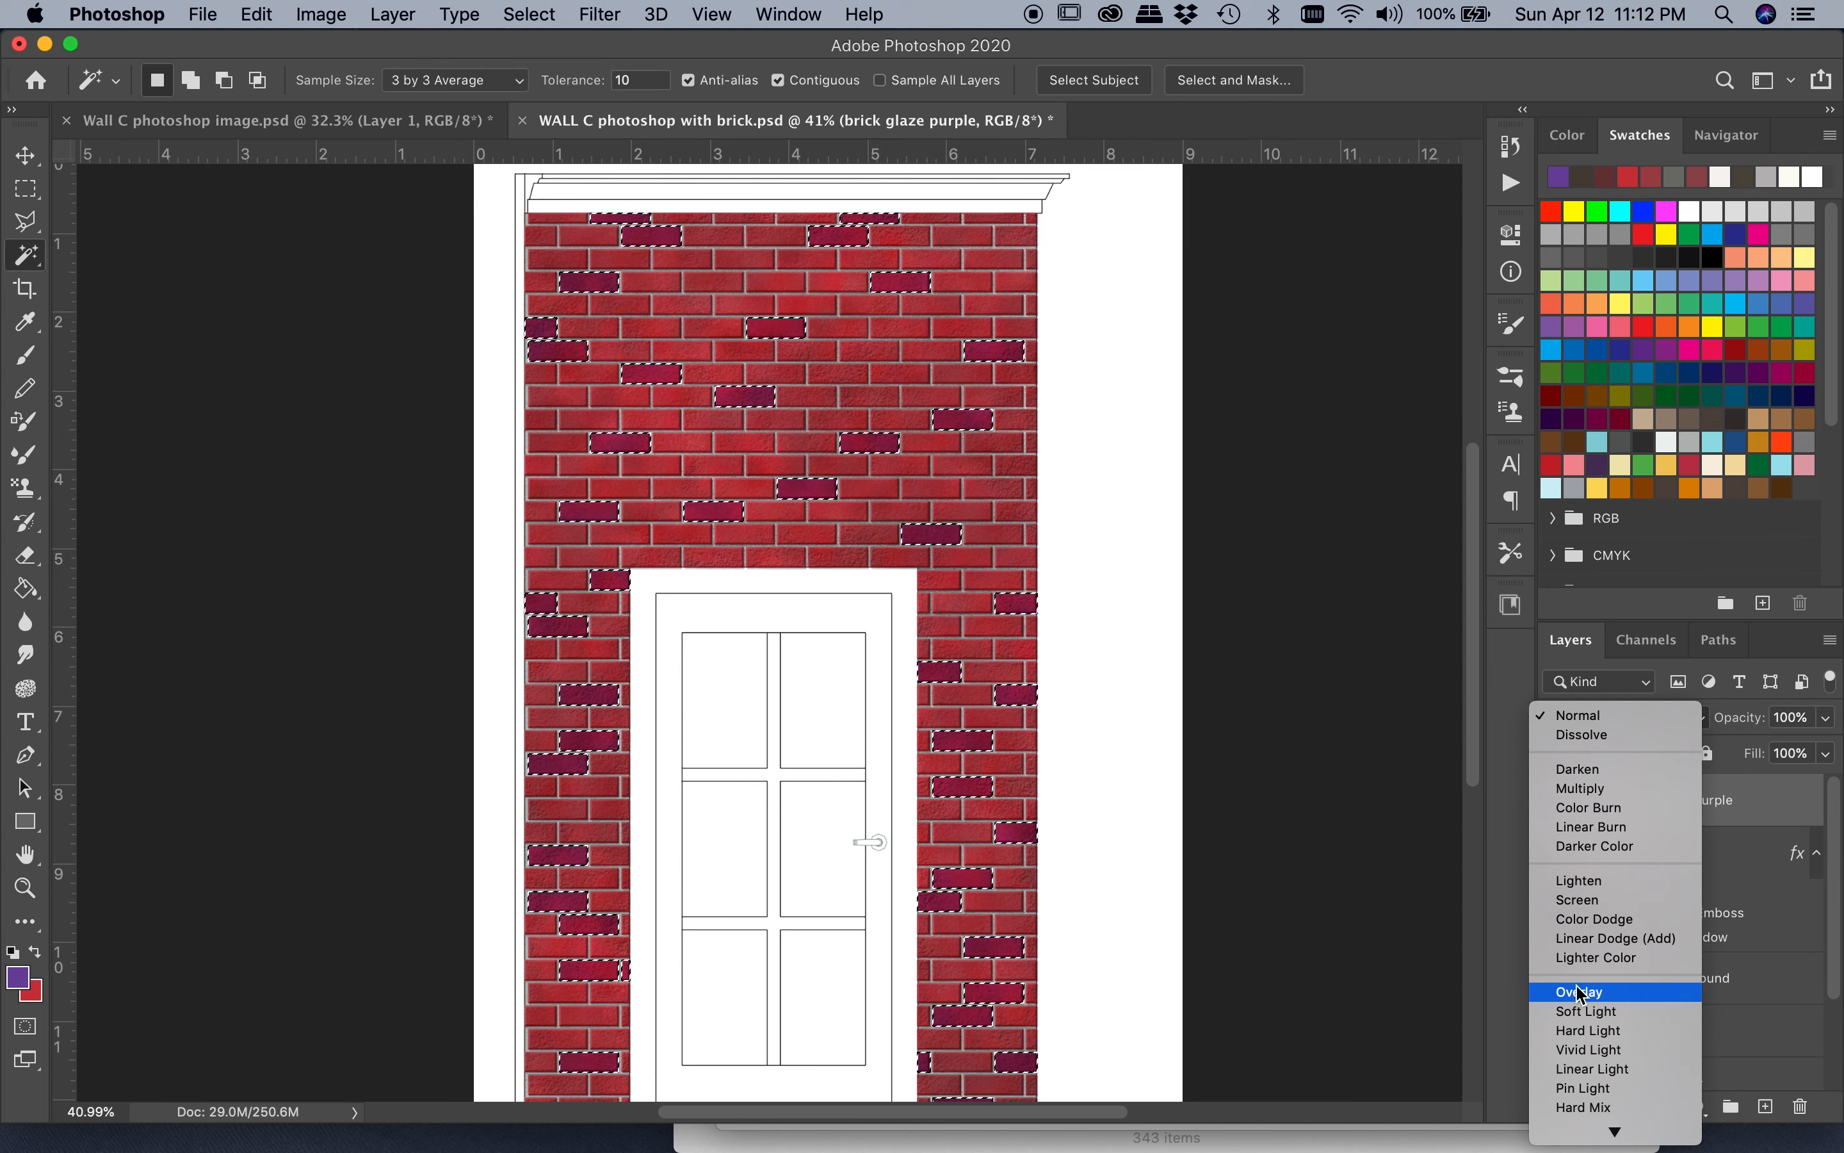
scroll(1584, 991, down, 1)
scroll(1584, 991, down, 2)
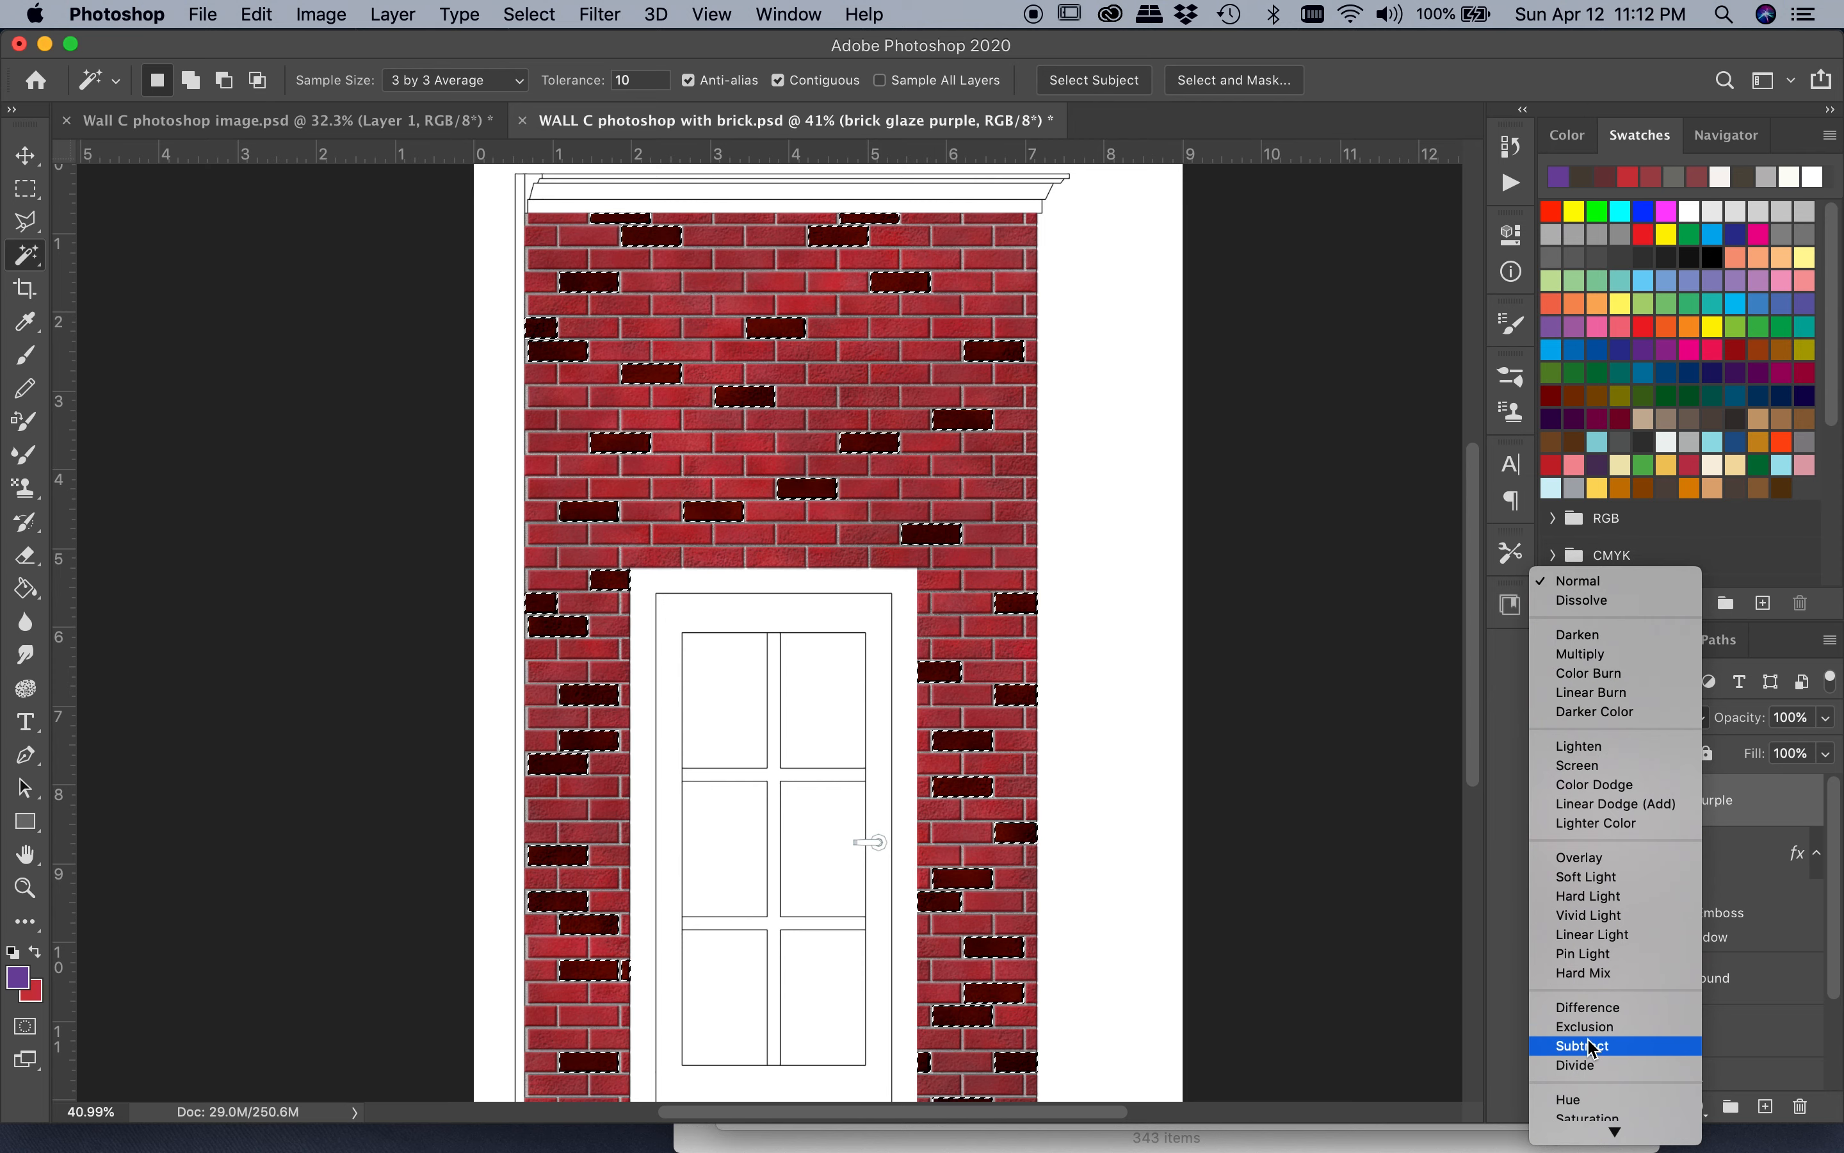
scroll(1582, 1055, down, 1)
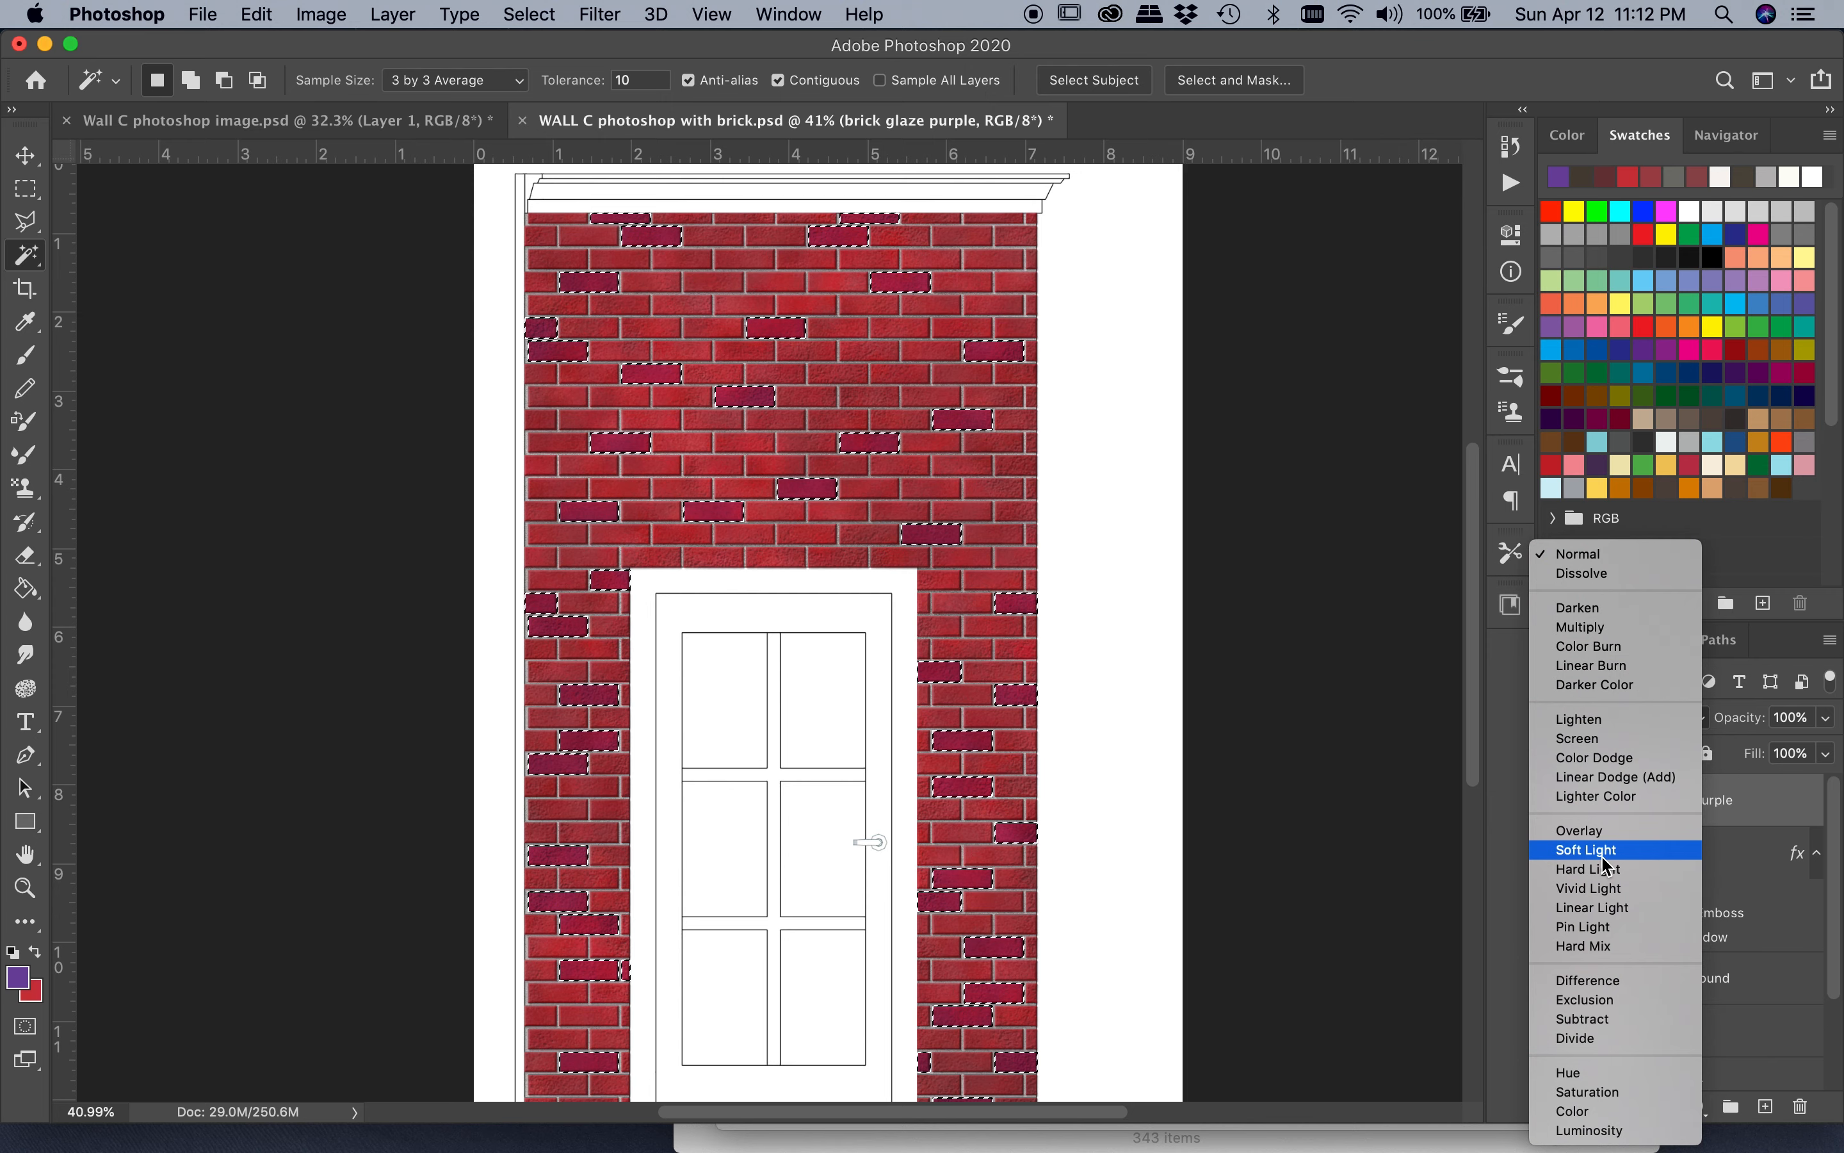
click(1593, 627)
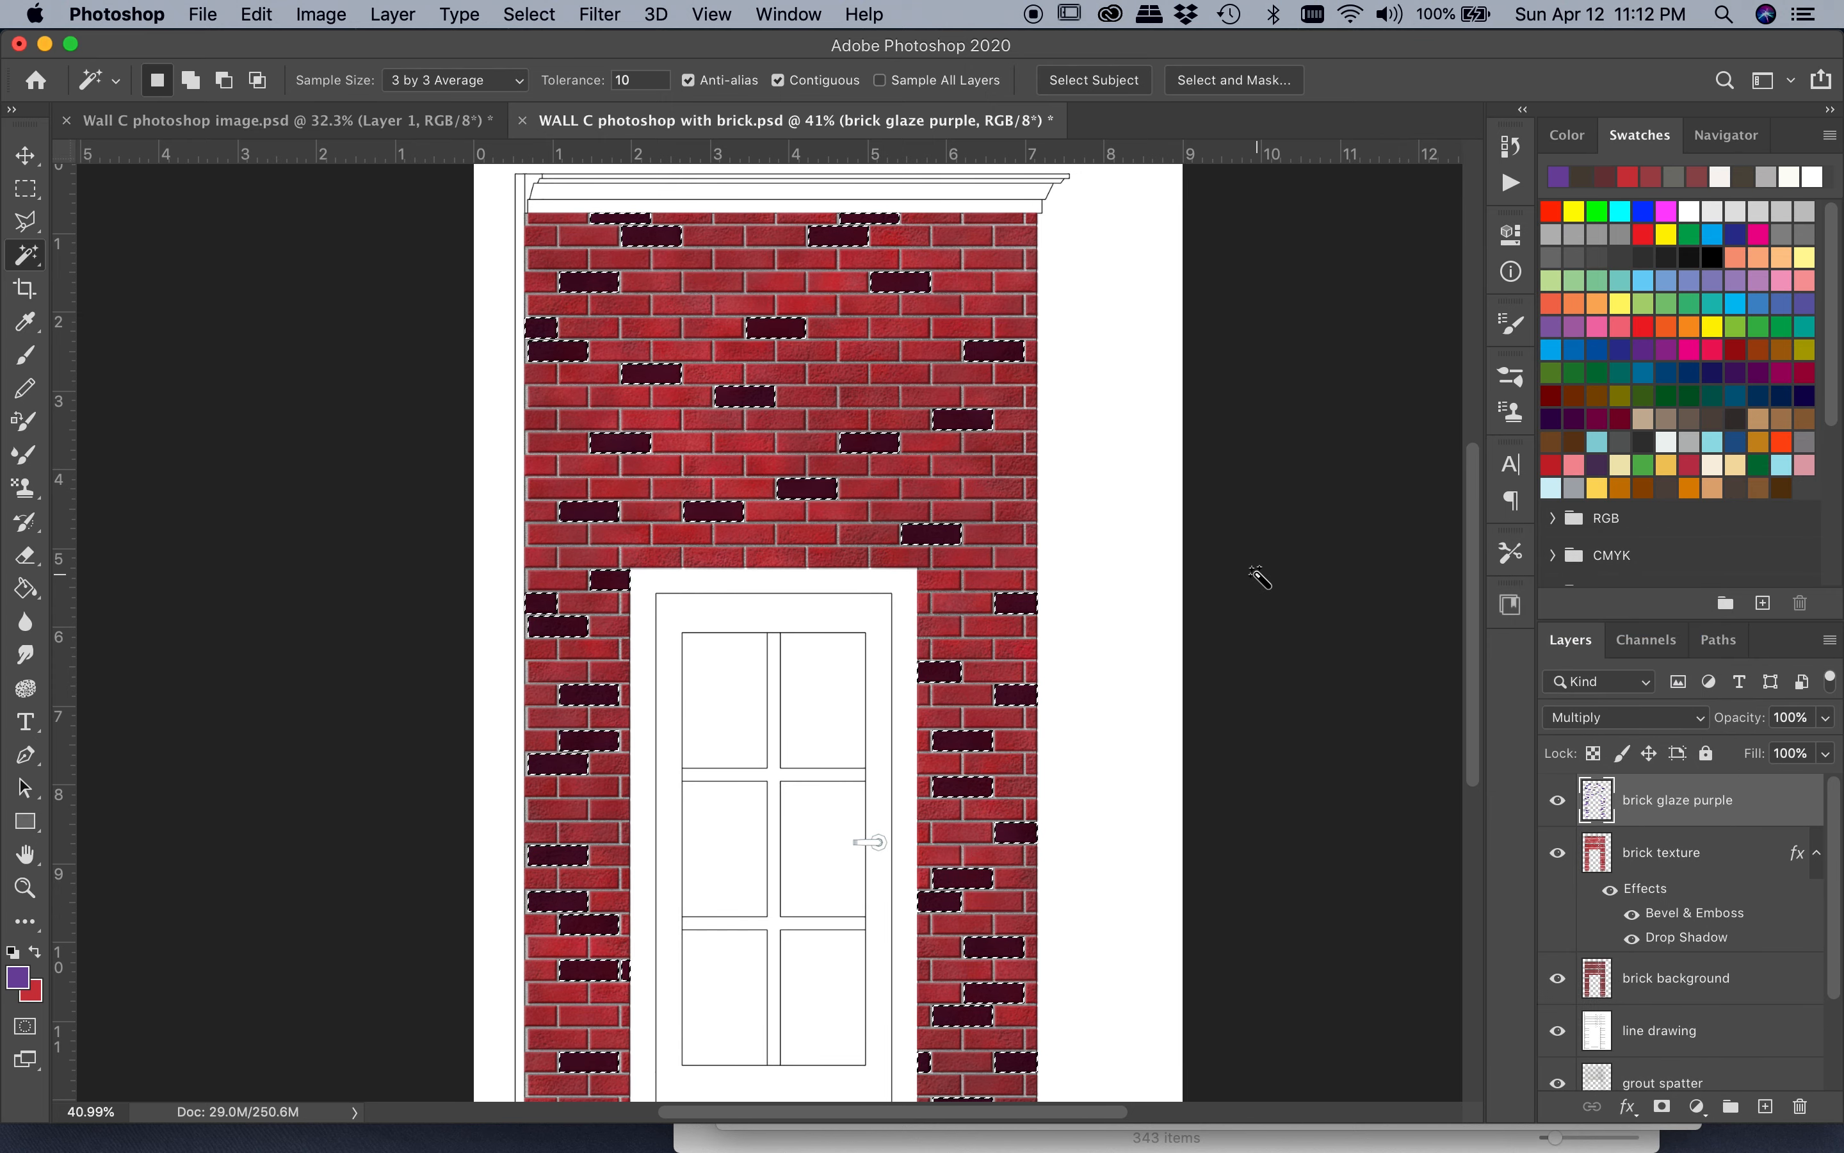
Step: Lower the brick glaze purple layer's opacity to 39% and deselect the bricks
click(1827, 717)
drag(1830, 747, 1765, 766)
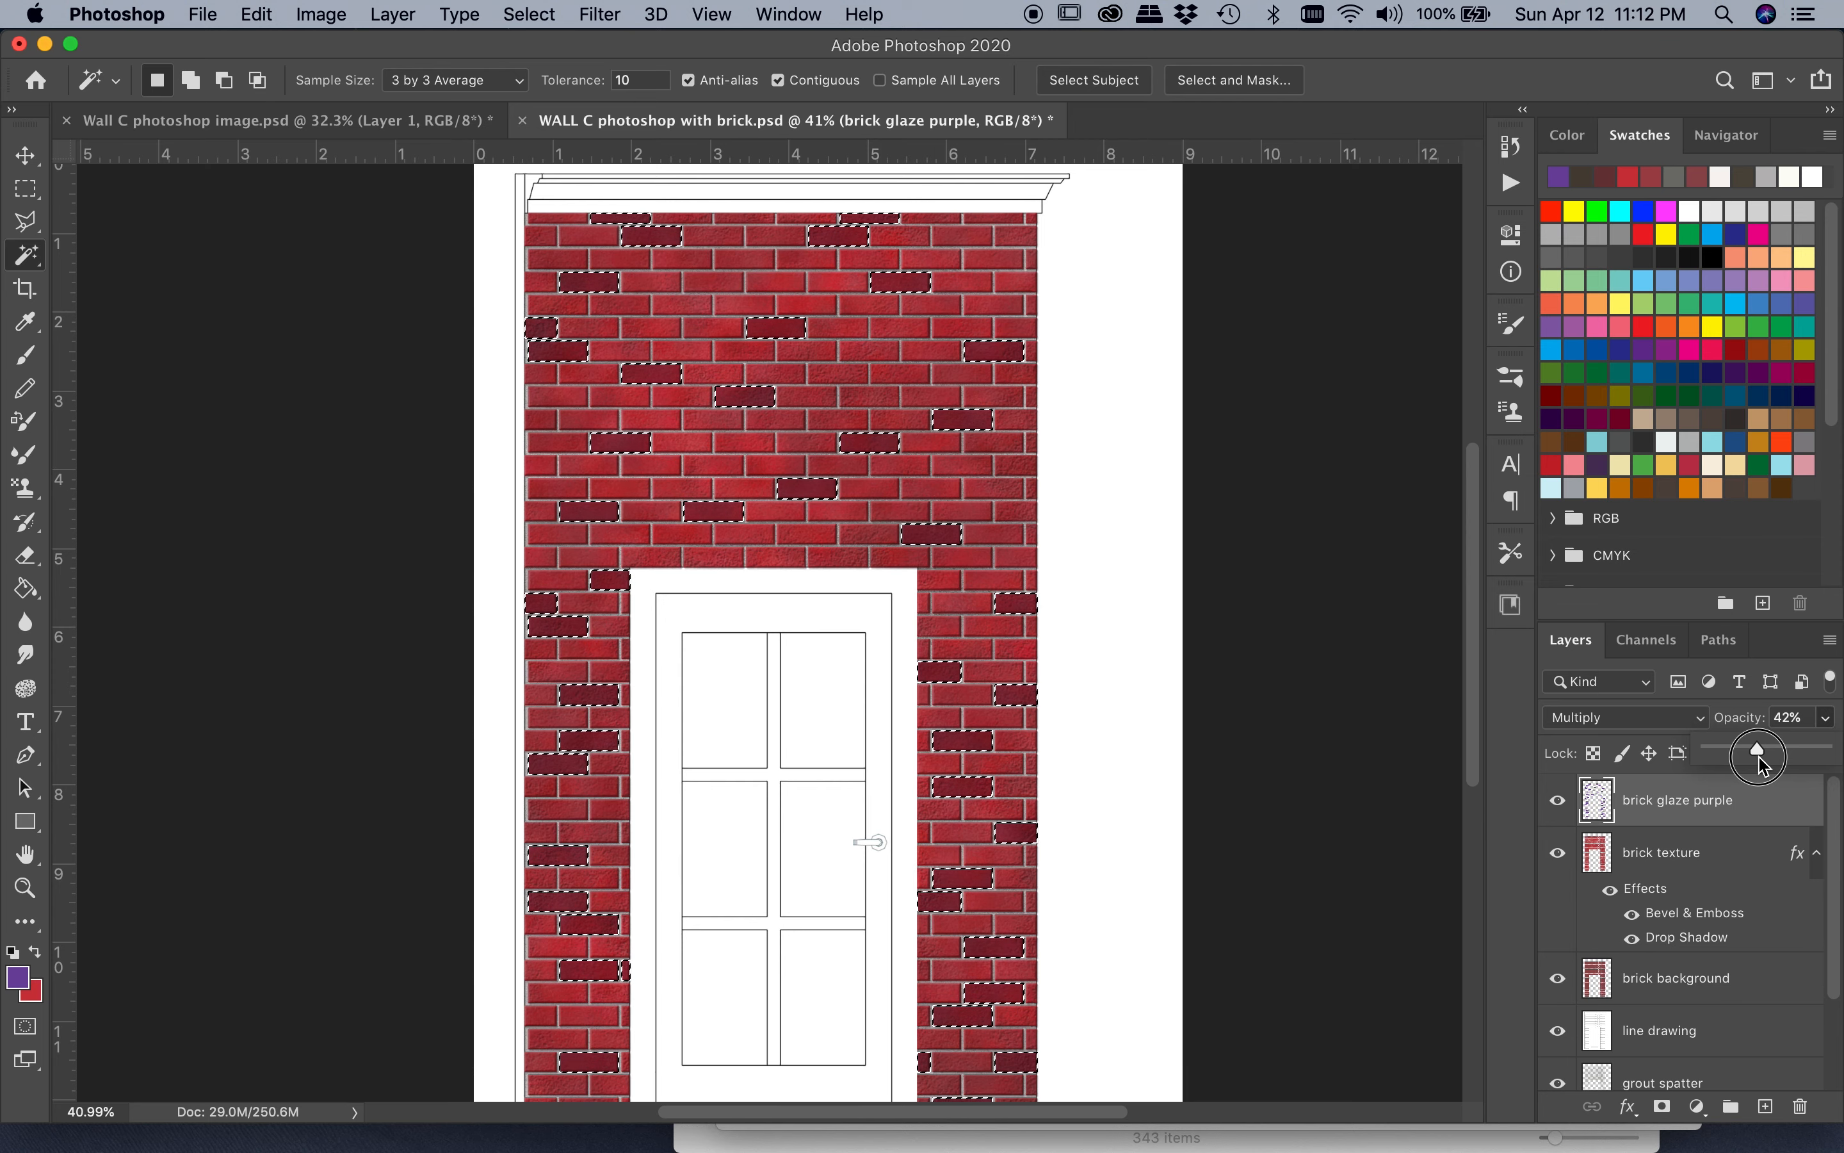
click(534, 17)
click(568, 70)
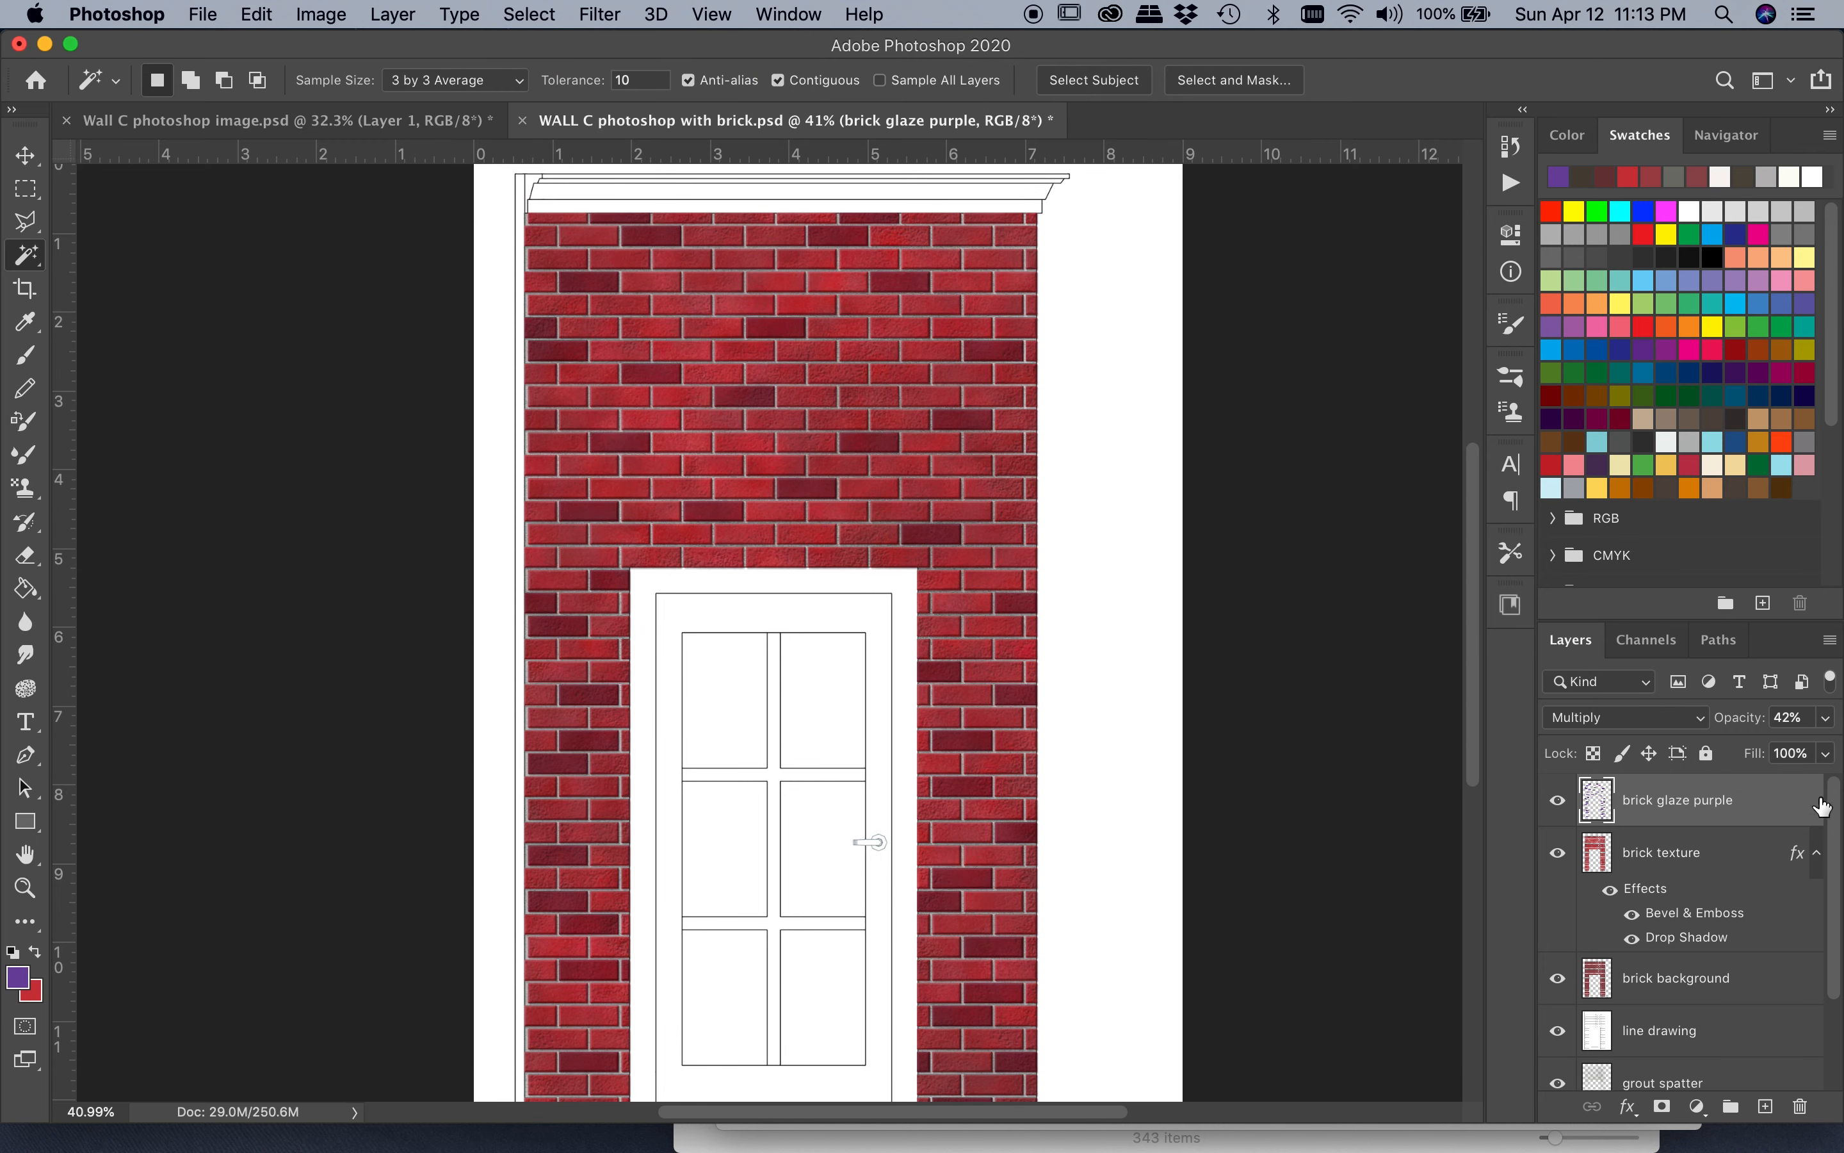
click(1828, 720)
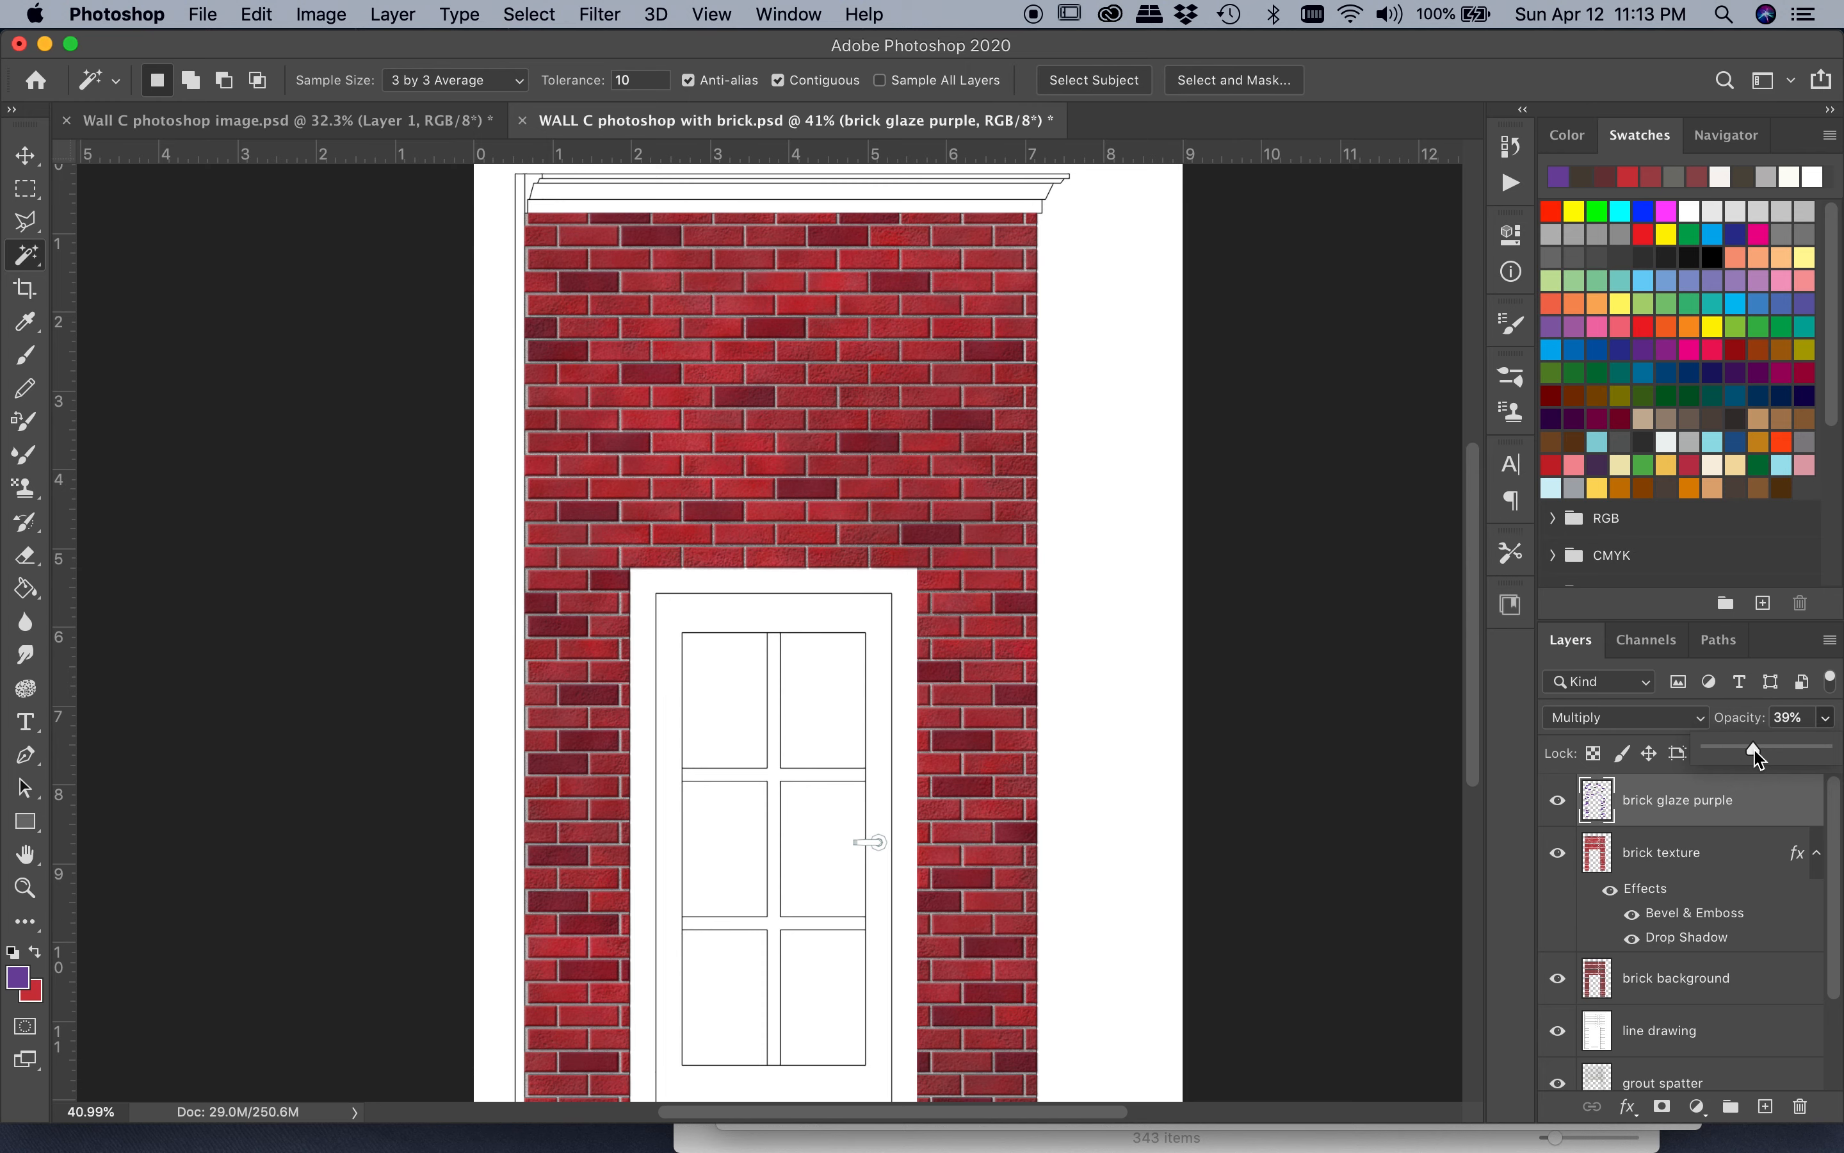
scroll(1086, 724, down, 2)
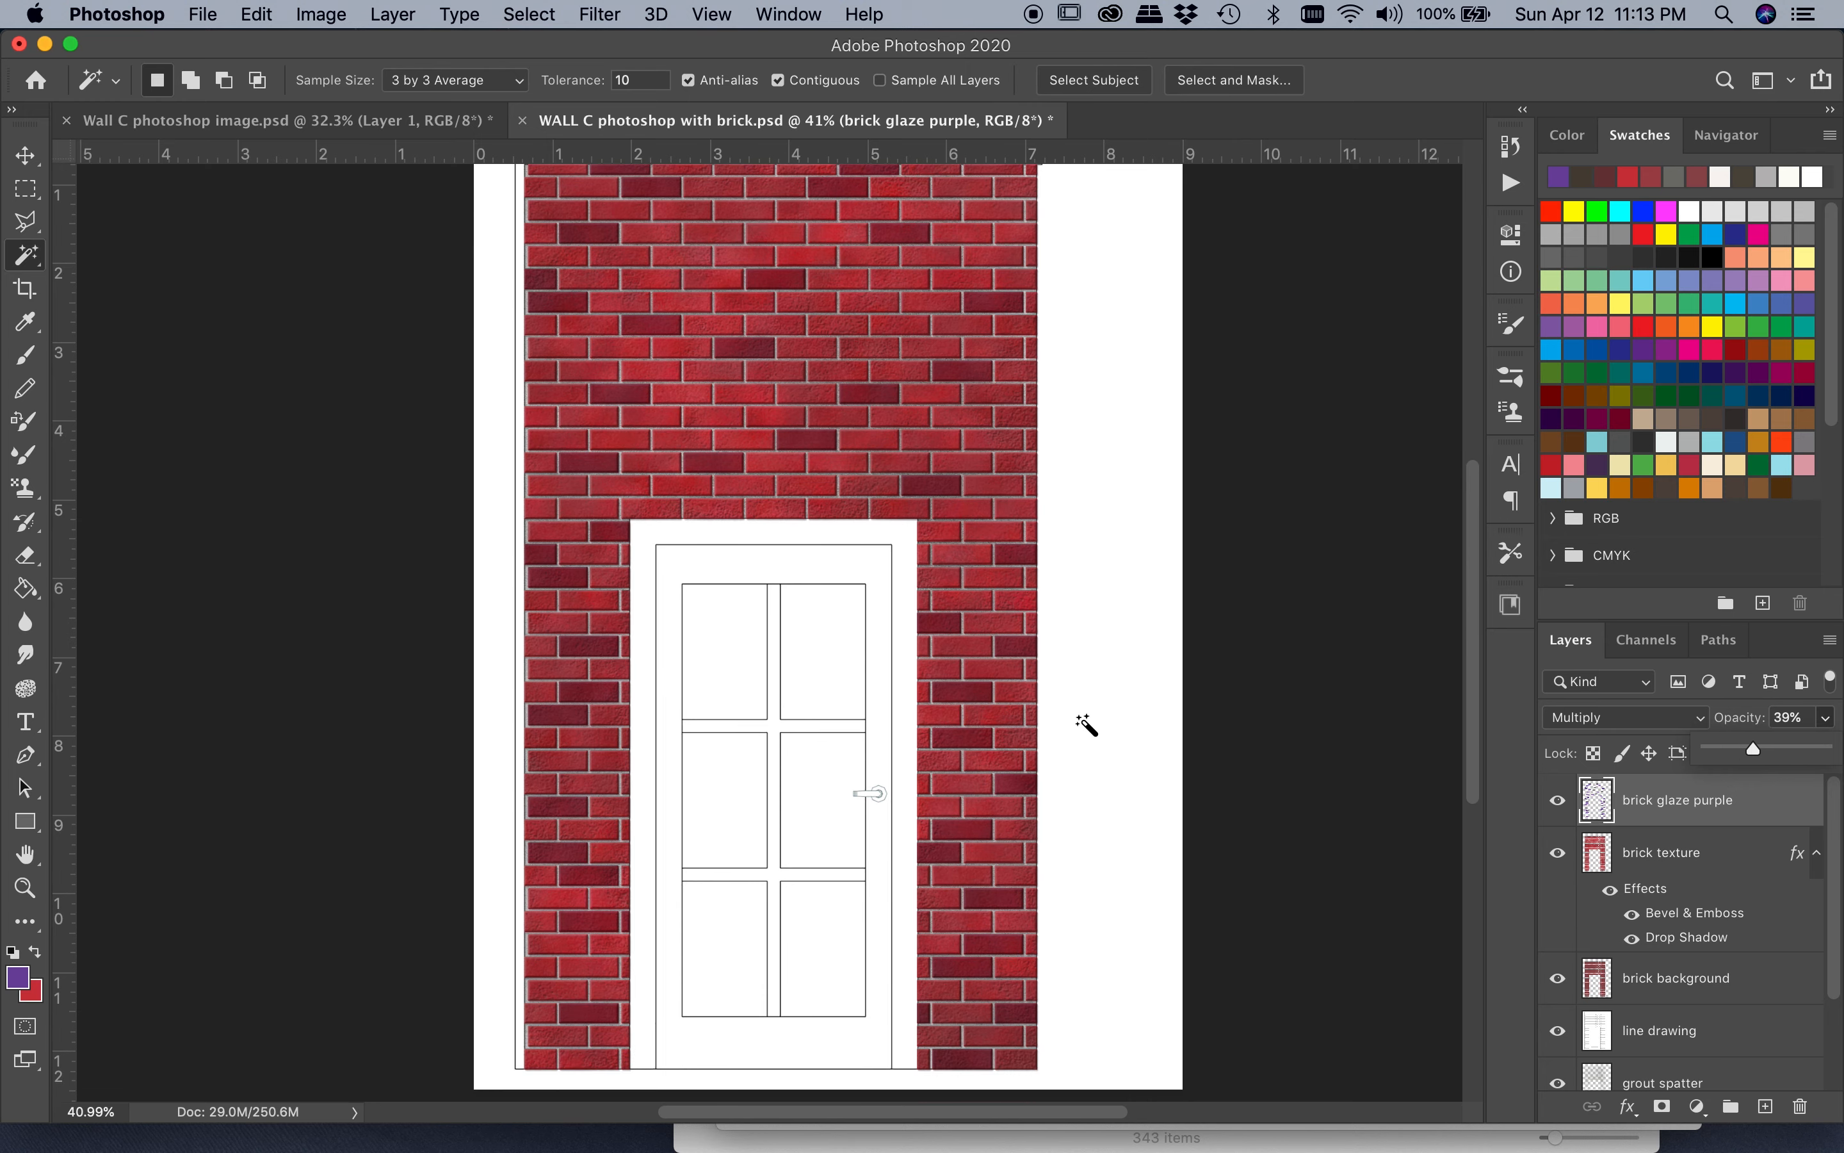
Step: Make the line drawing layer active and select random unglazed bricks across the wall above the door with the Magic Wand
scroll(1086, 724, up, 2)
click(1745, 977)
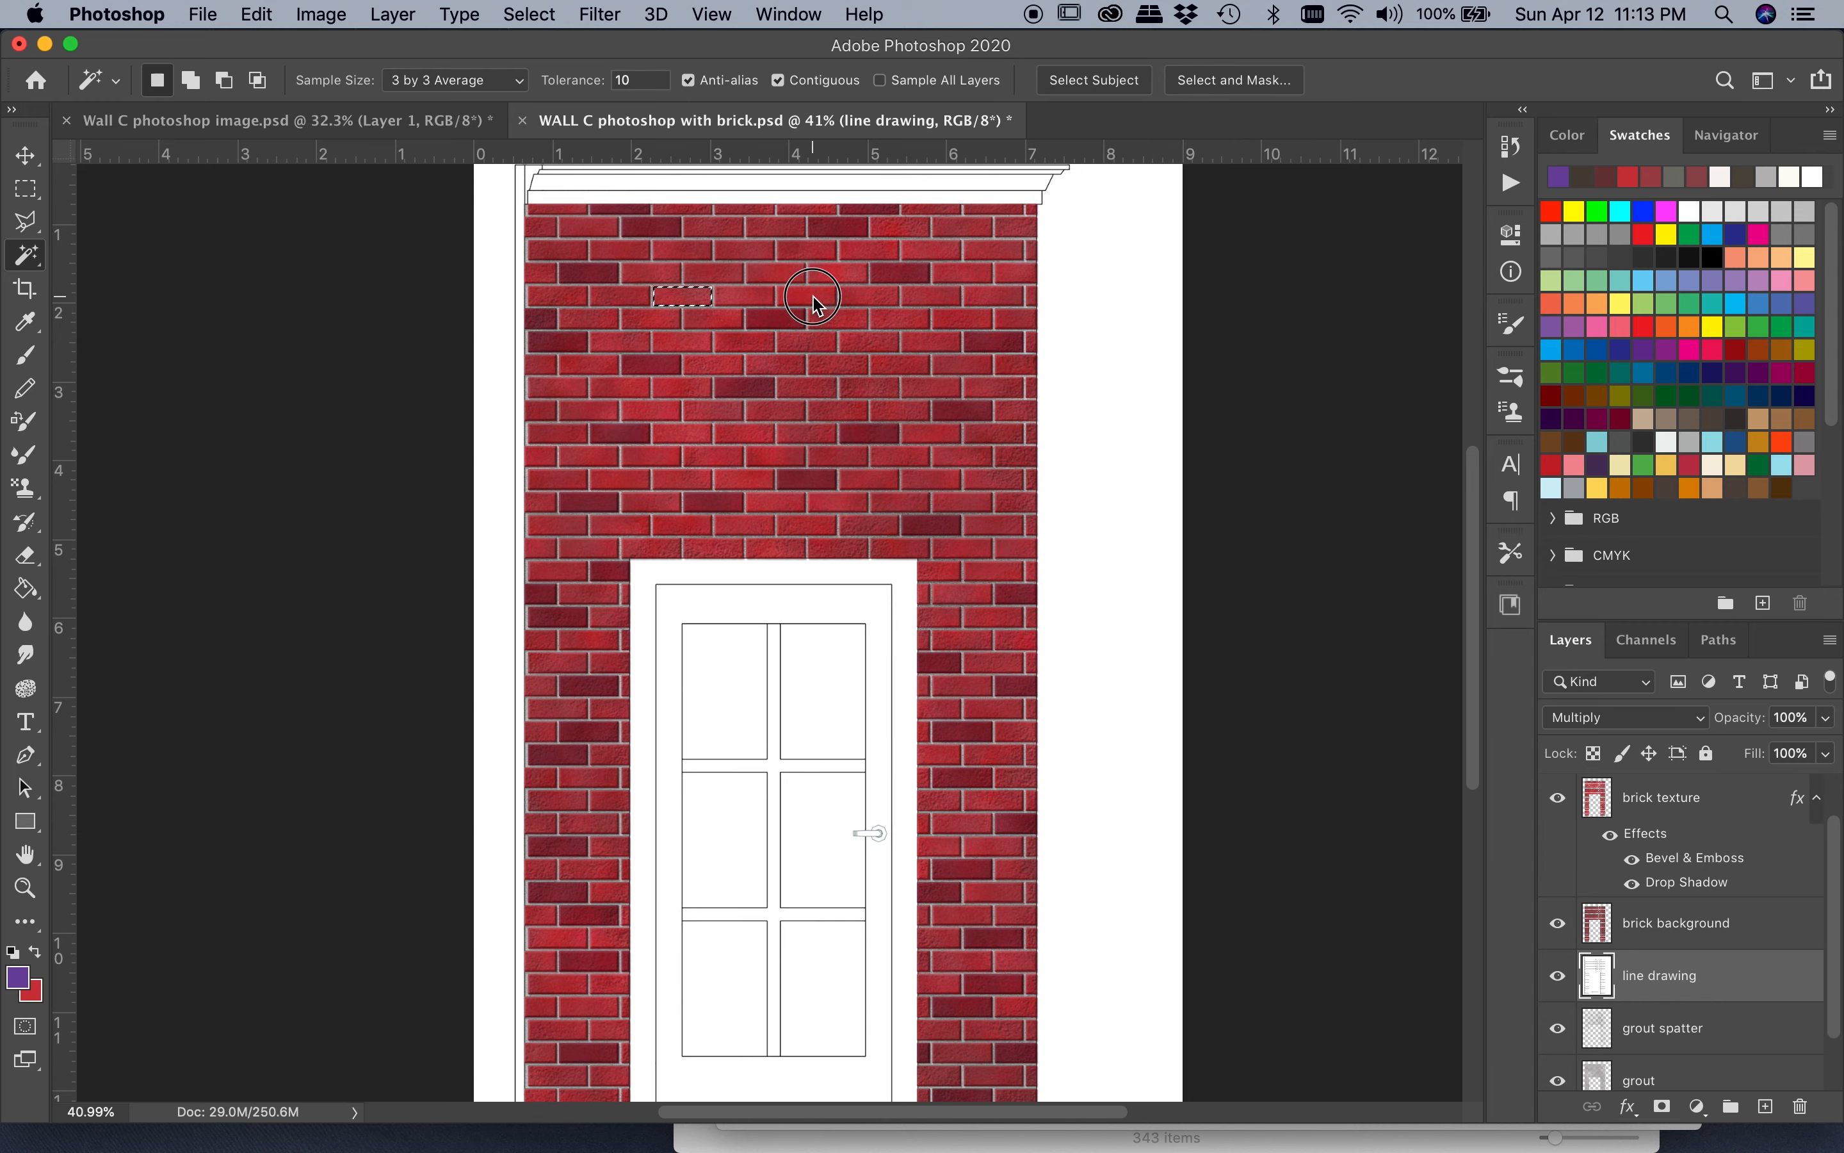
shift+click(745, 252)
shift+click(618, 389)
shift+click(573, 441)
shift+click(638, 480)
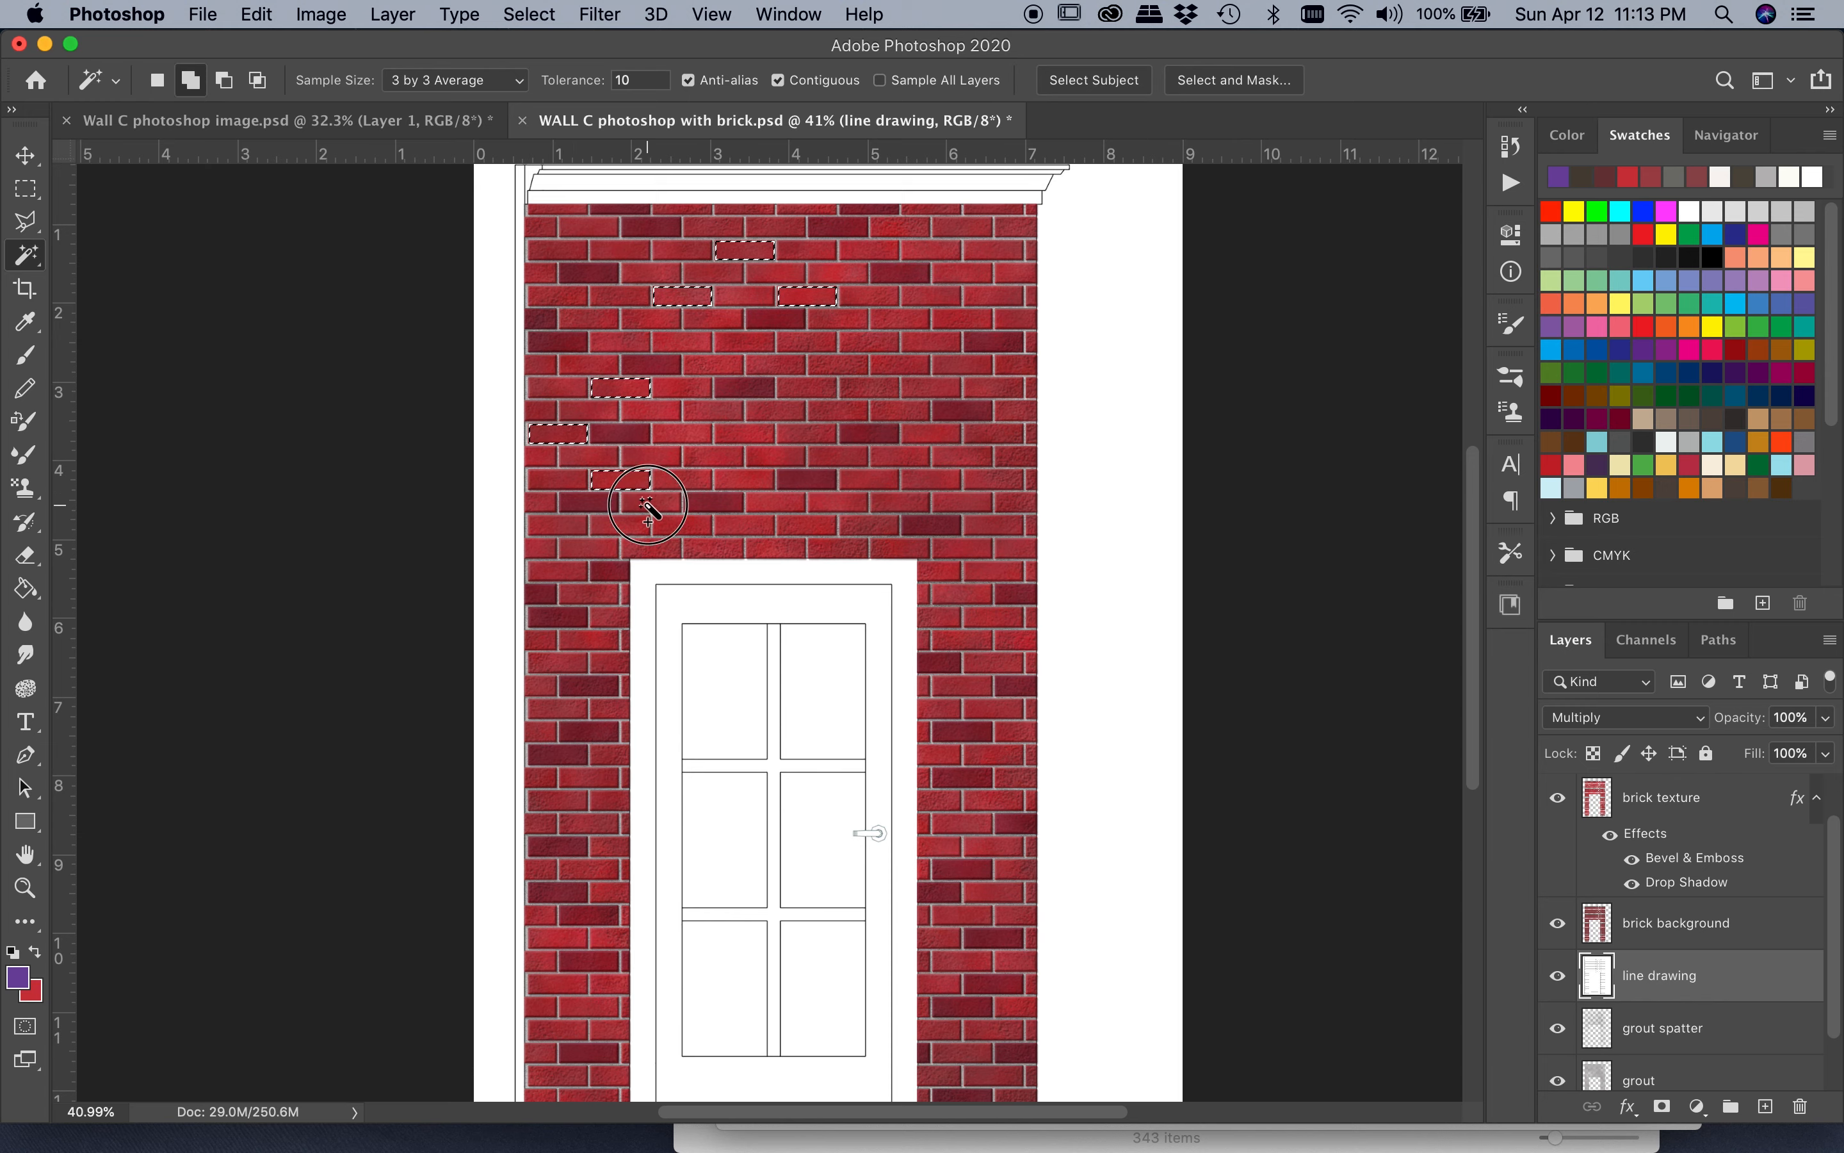
shift+click(814, 524)
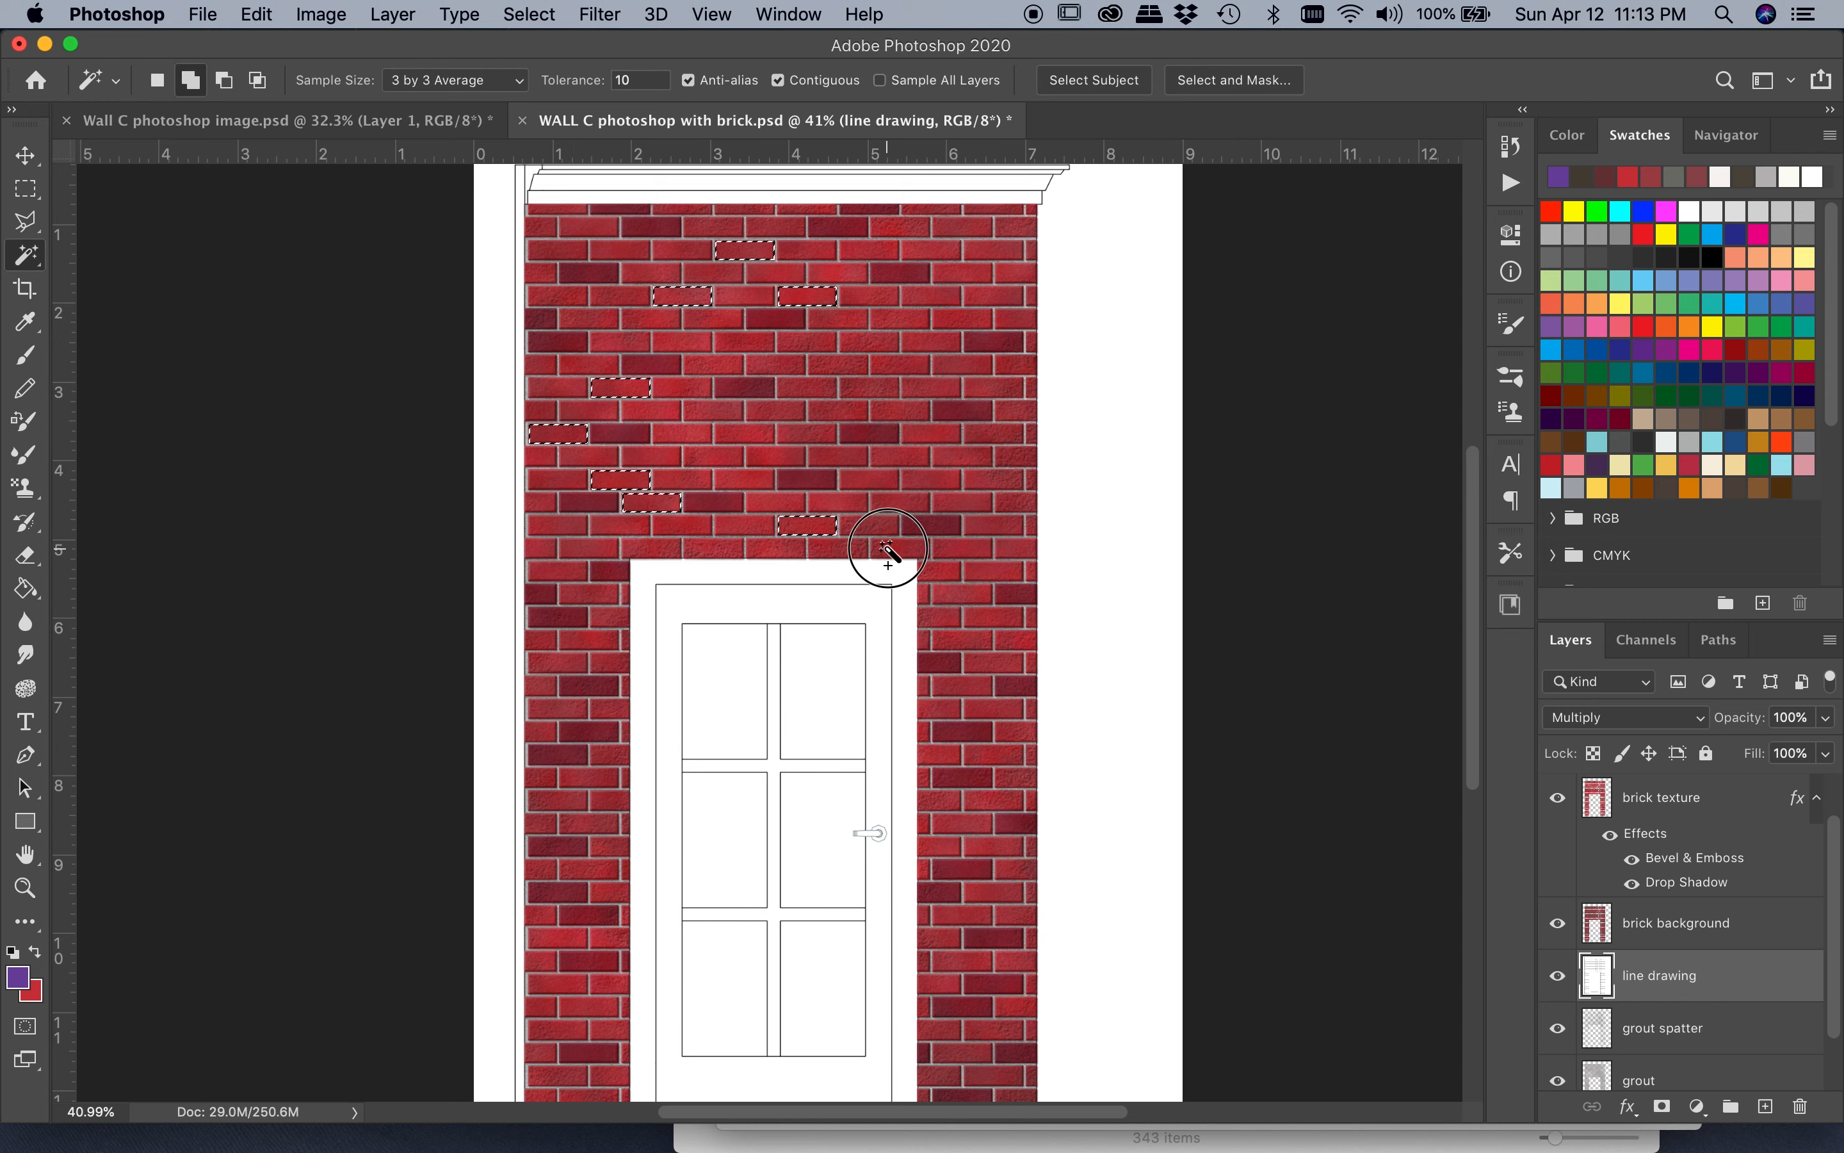
Step: Add random unglazed bricks along the wall strip to the right of the door to the selection
shift+click(969, 598)
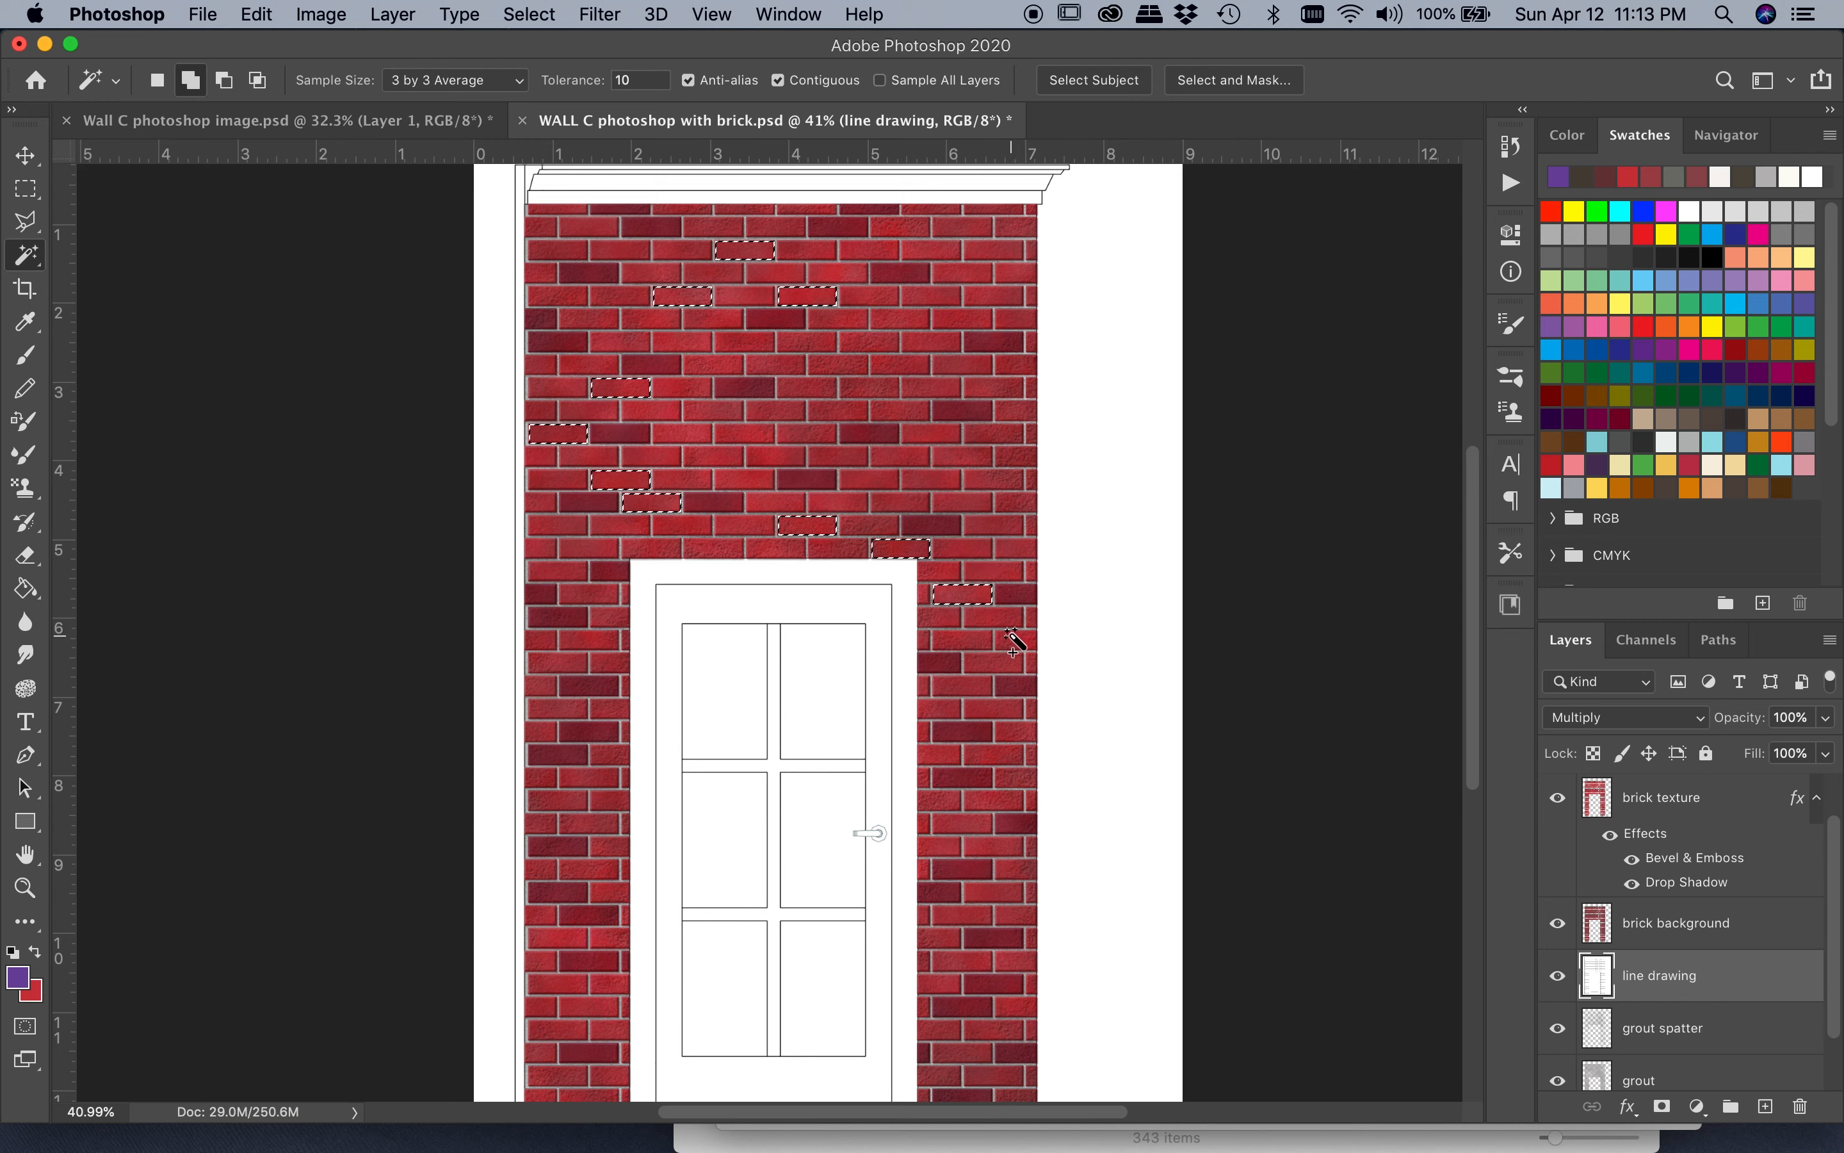
shift+click(1007, 621)
key(shift)
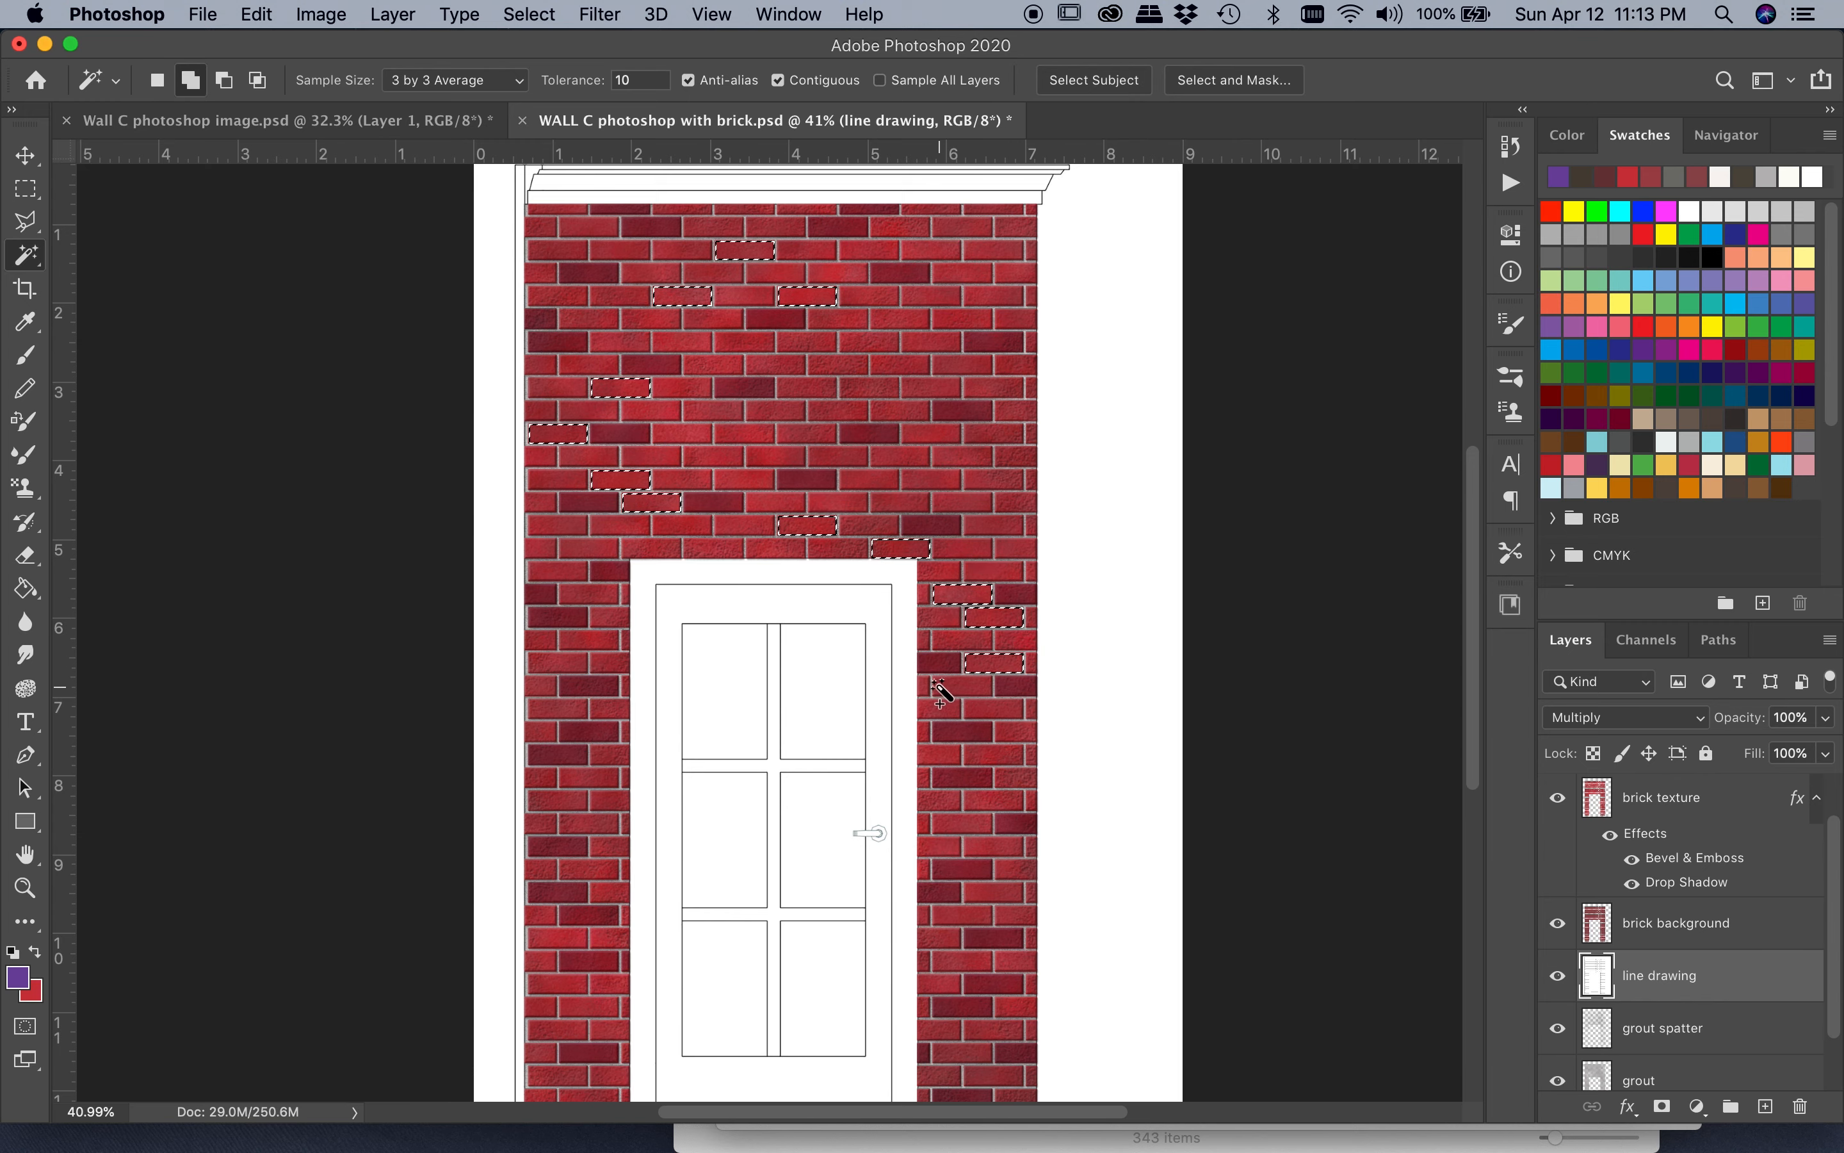
shift+click(940, 756)
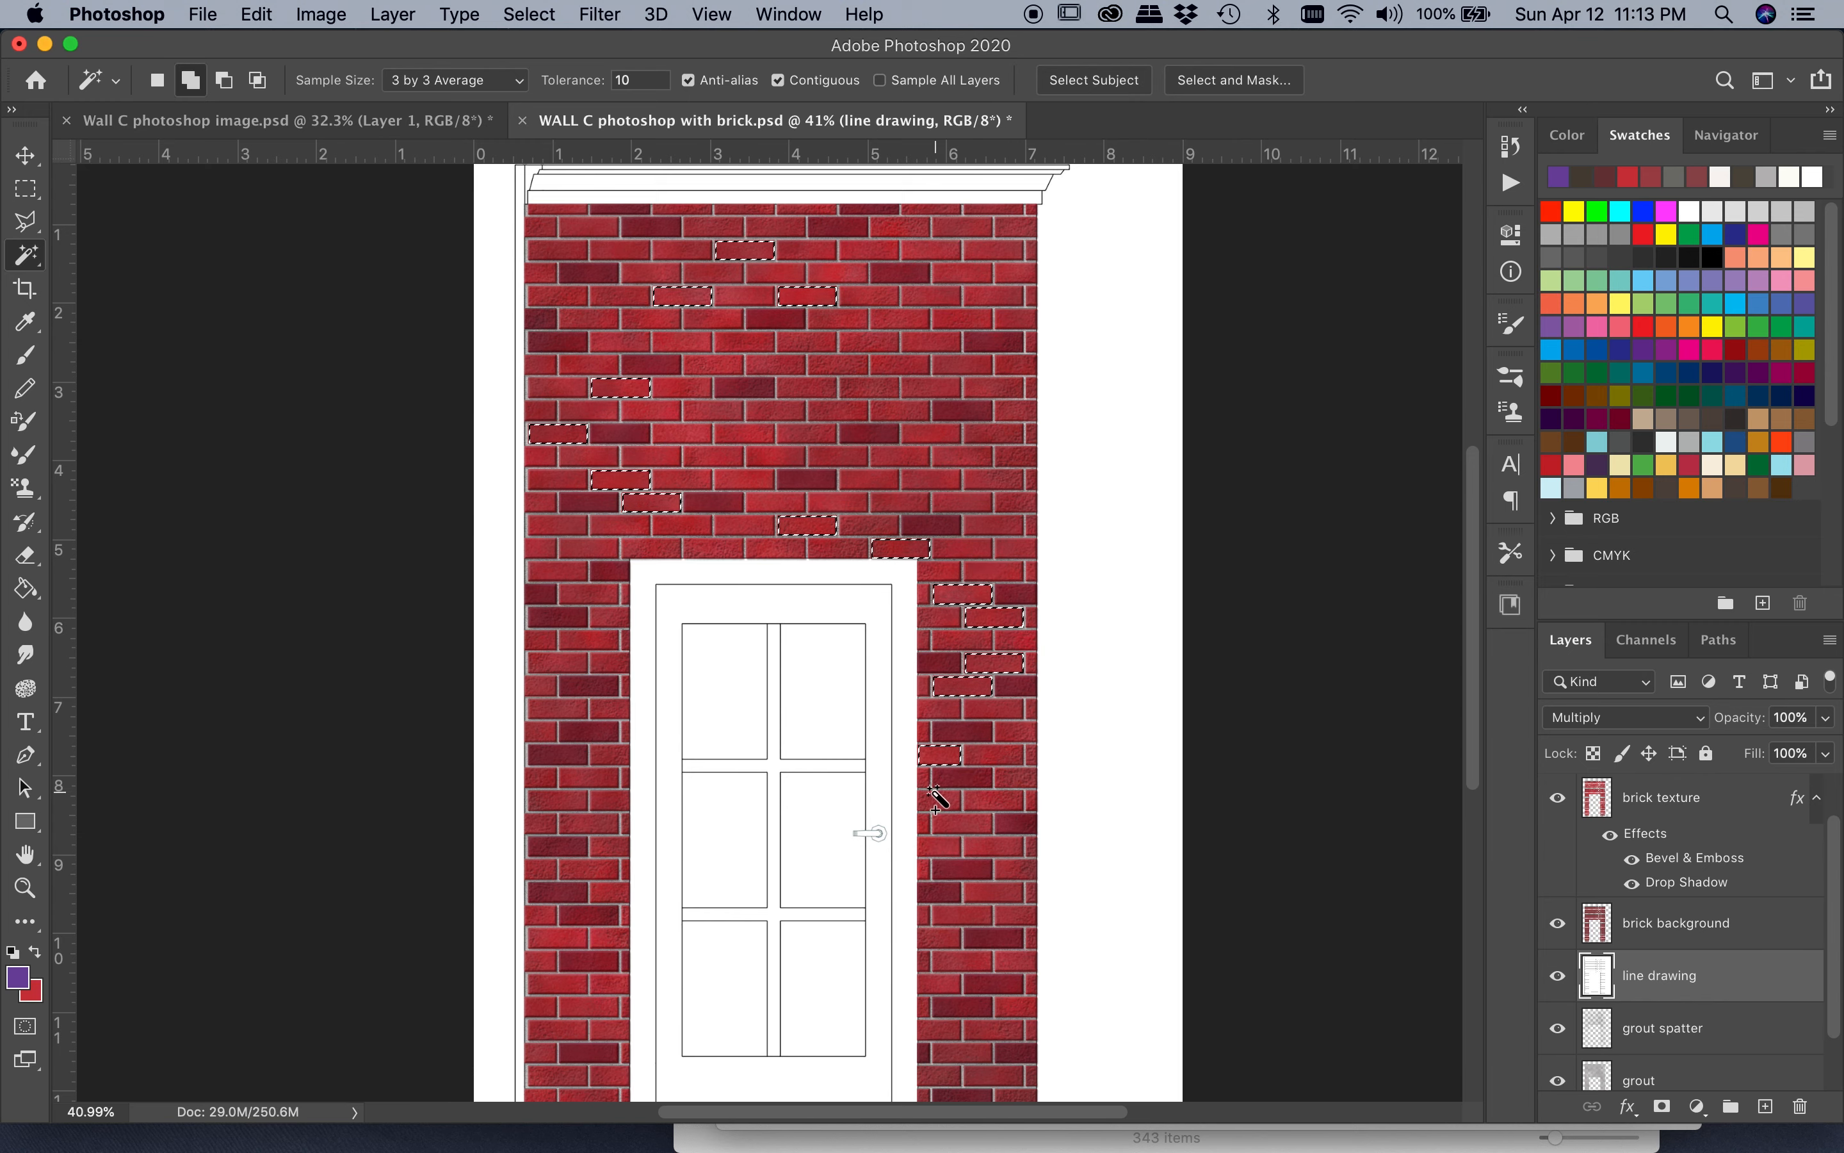
shift+click(926, 779)
shift+click(943, 826)
shift+click(1003, 901)
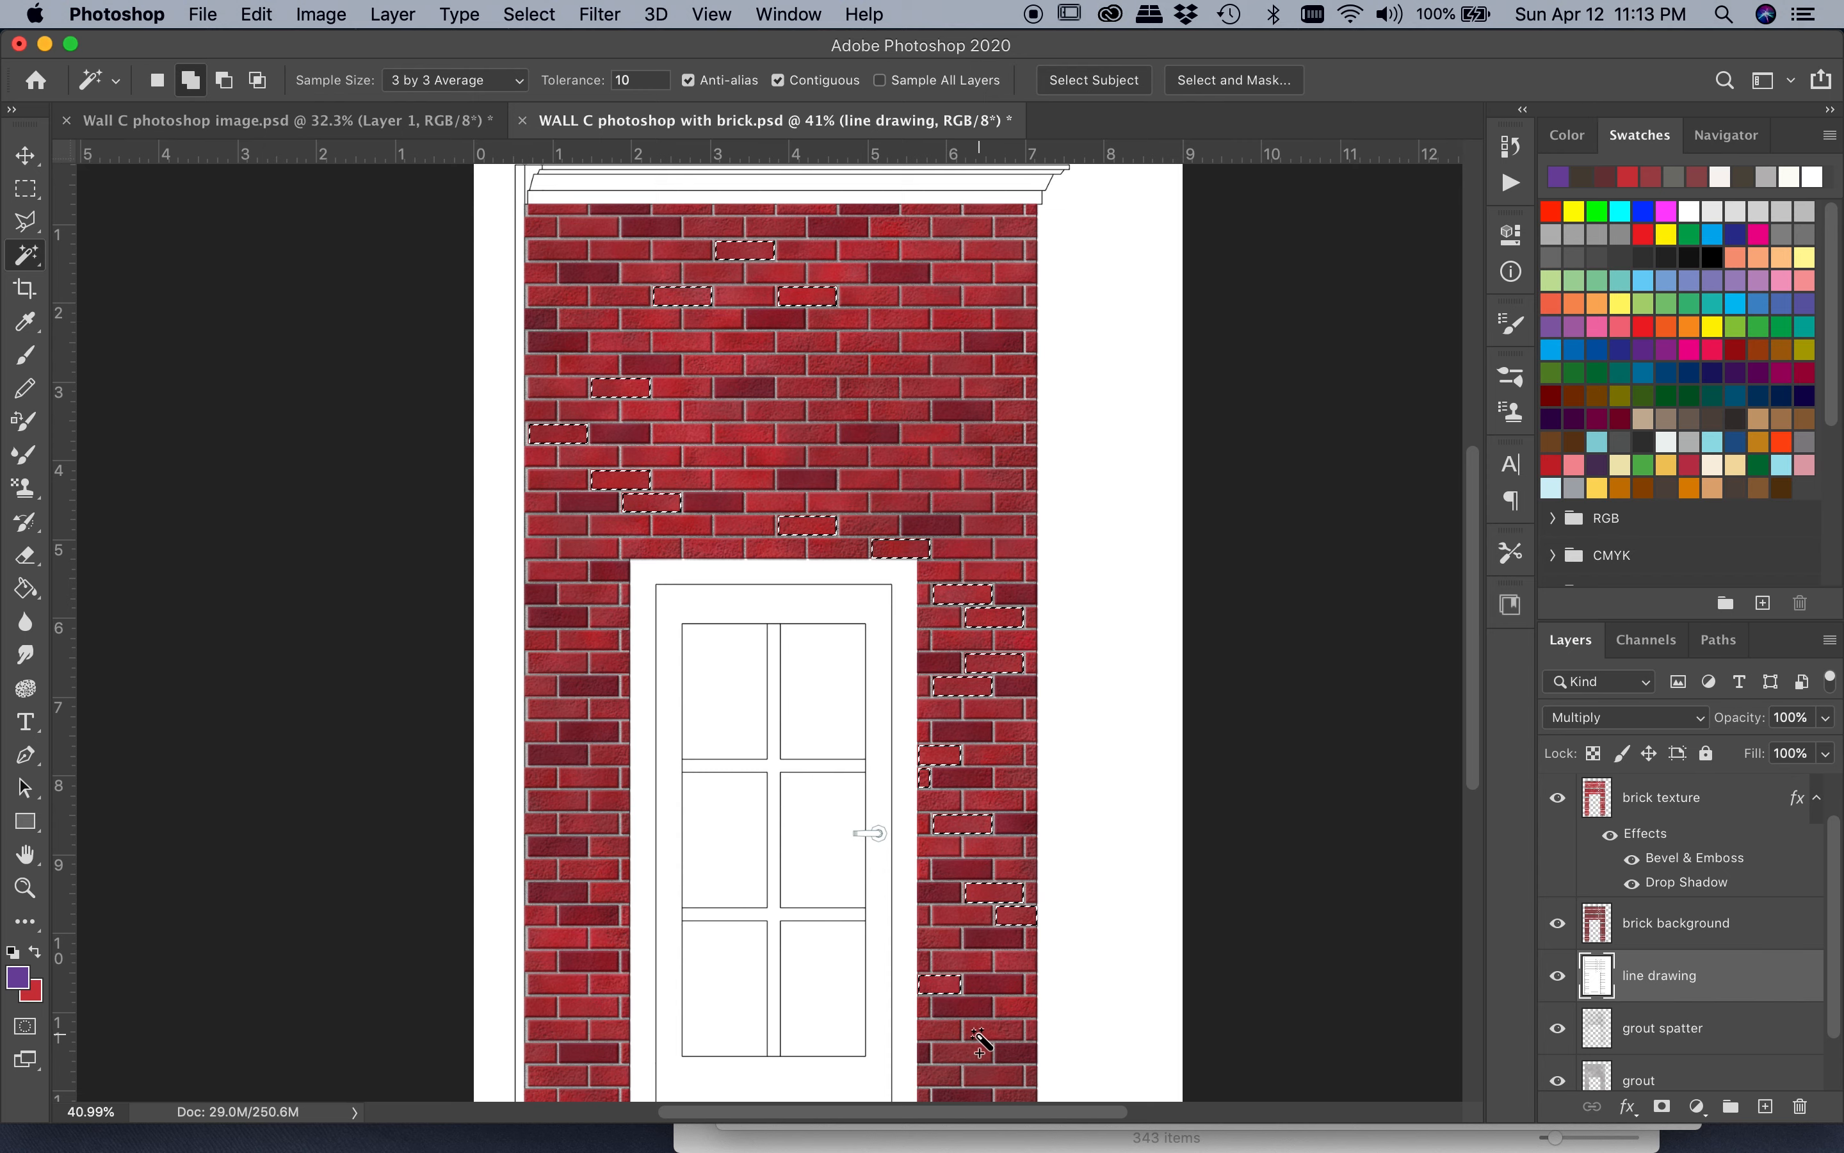
scroll(986, 1045, down, 2)
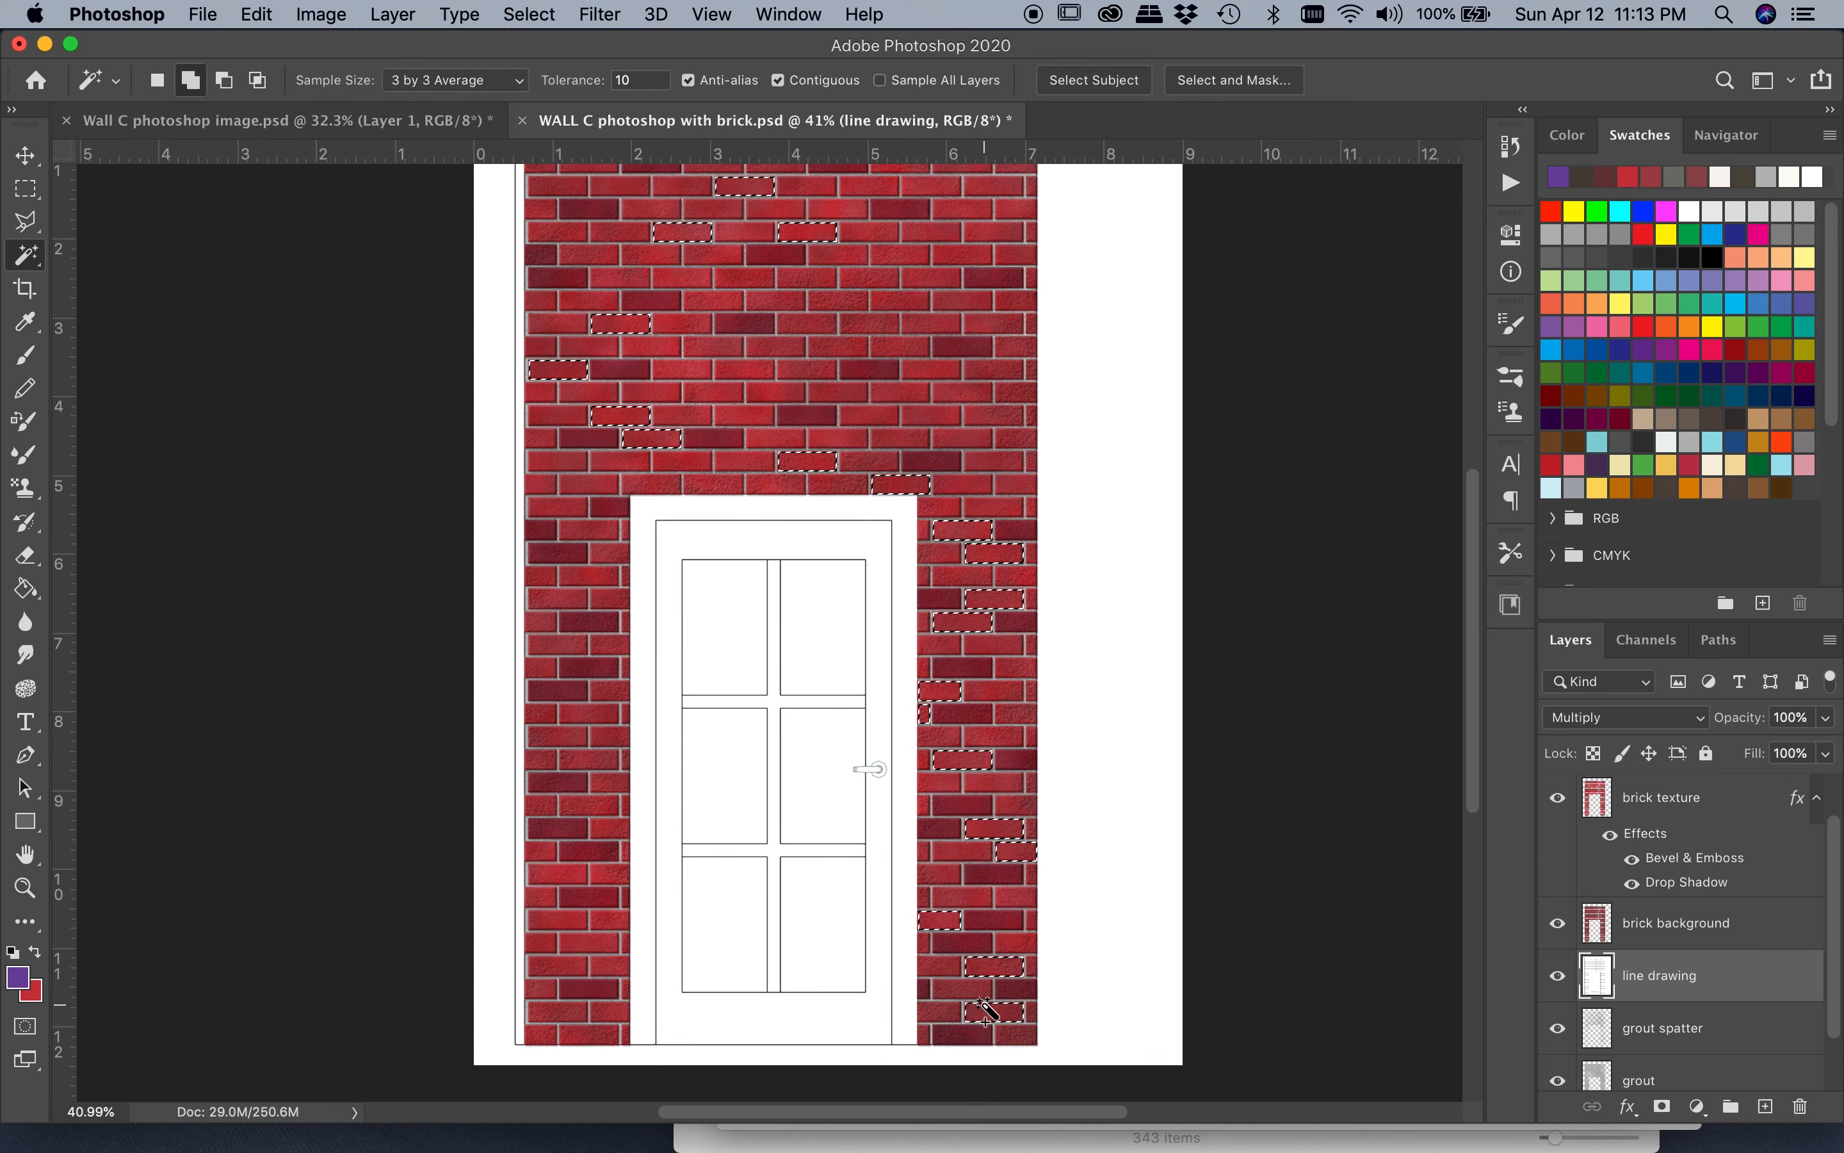
Step: Extend the selection with random unglazed bricks along the wall strip left of the door, up to its upper corner
shift+click(587, 1037)
shift+click(545, 965)
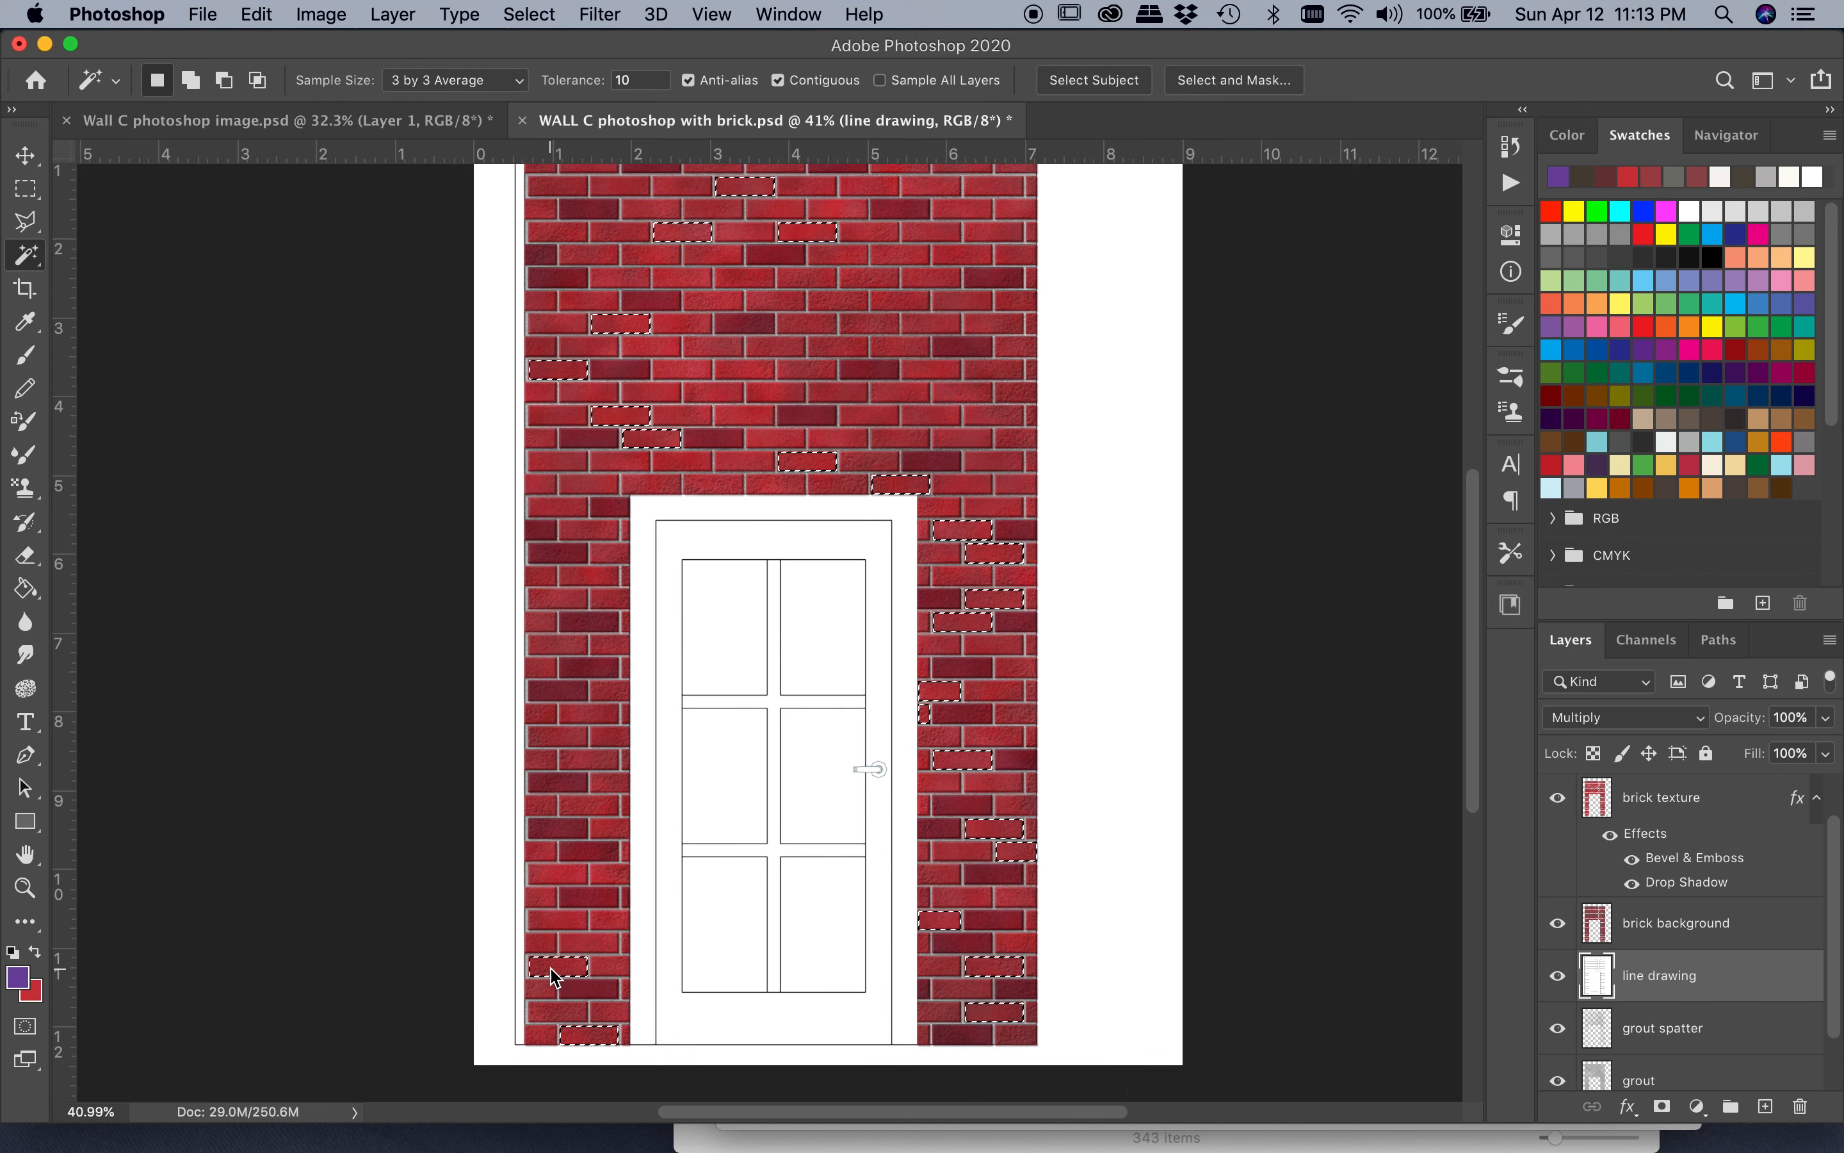
shift+click(611, 877)
shift+click(541, 760)
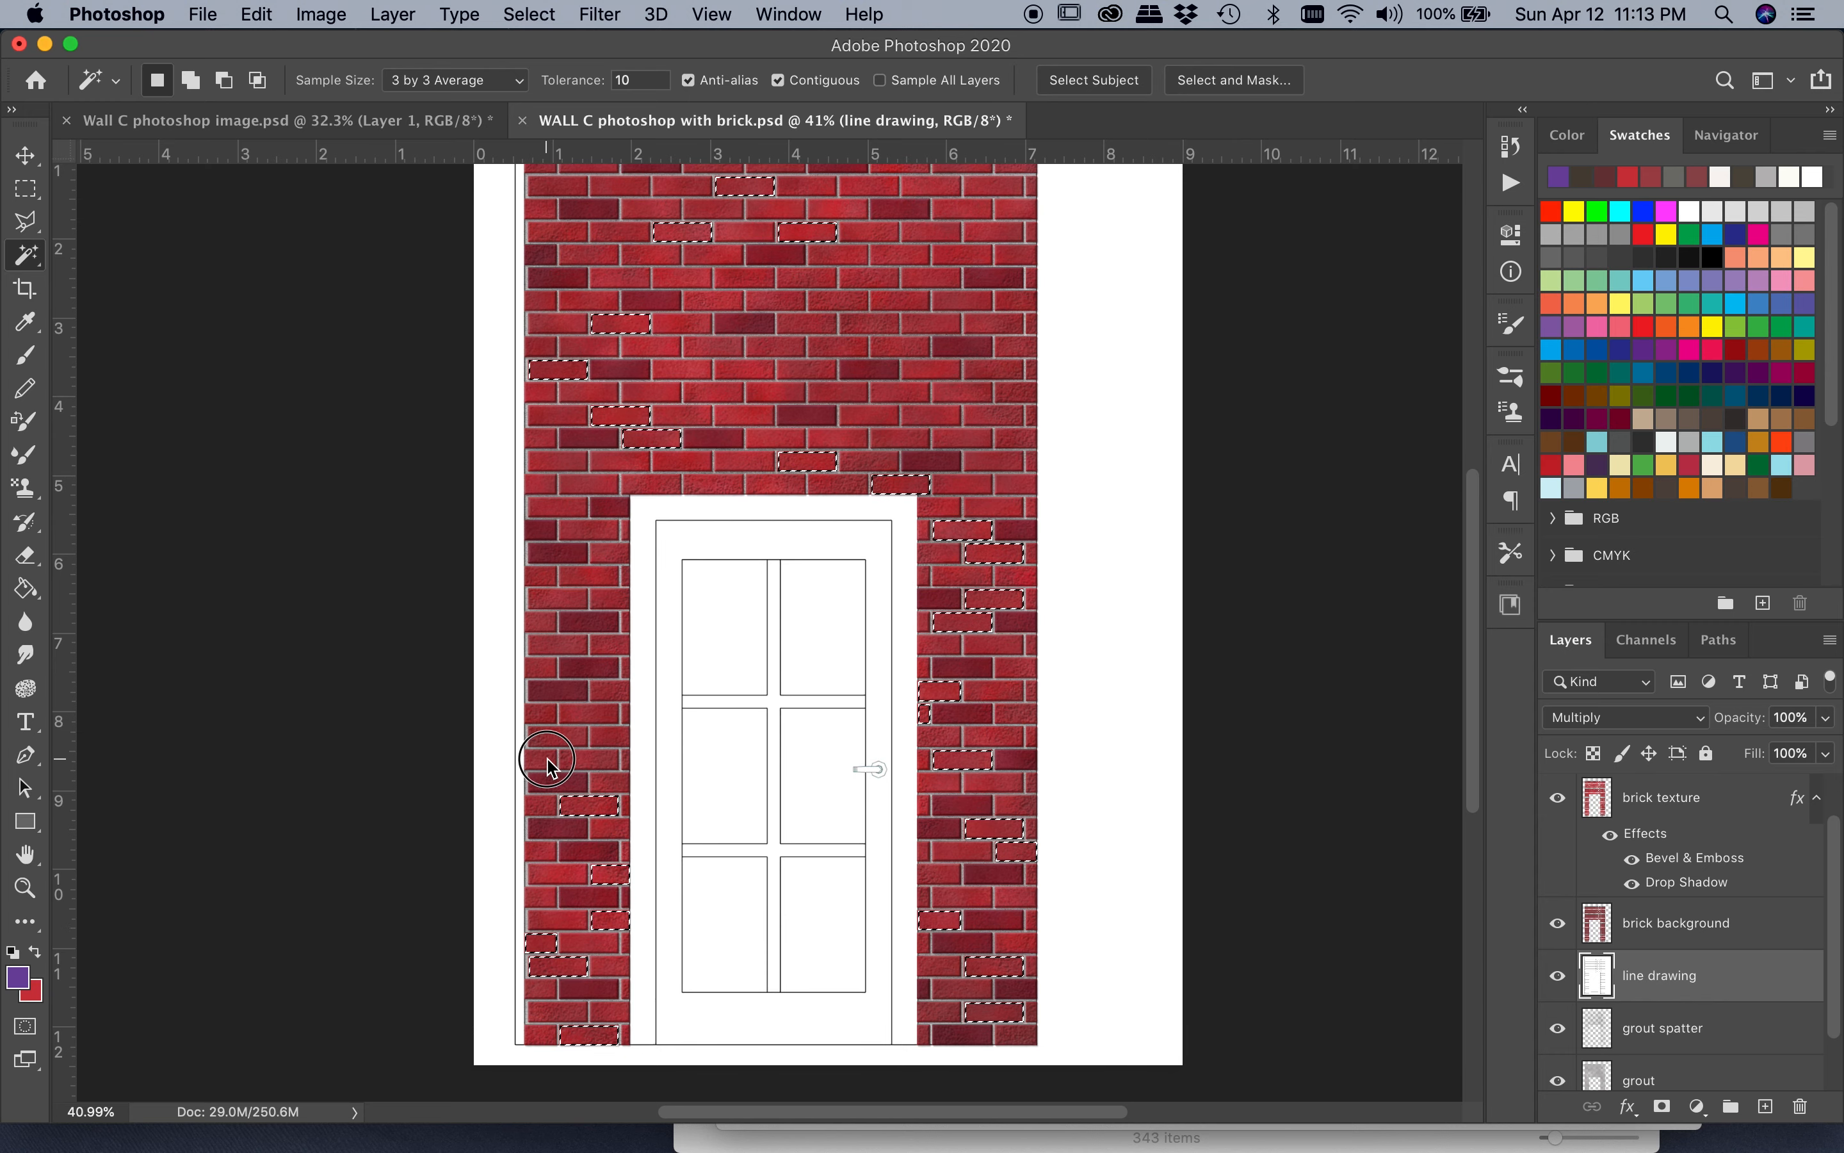
shift+click(587, 715)
shift+click(539, 621)
shift+click(609, 550)
shift+click(586, 486)
Step: Add more scattered bricks in the middle and upper right of the wall above the door to the selection
shift+click(837, 347)
shift+click(749, 371)
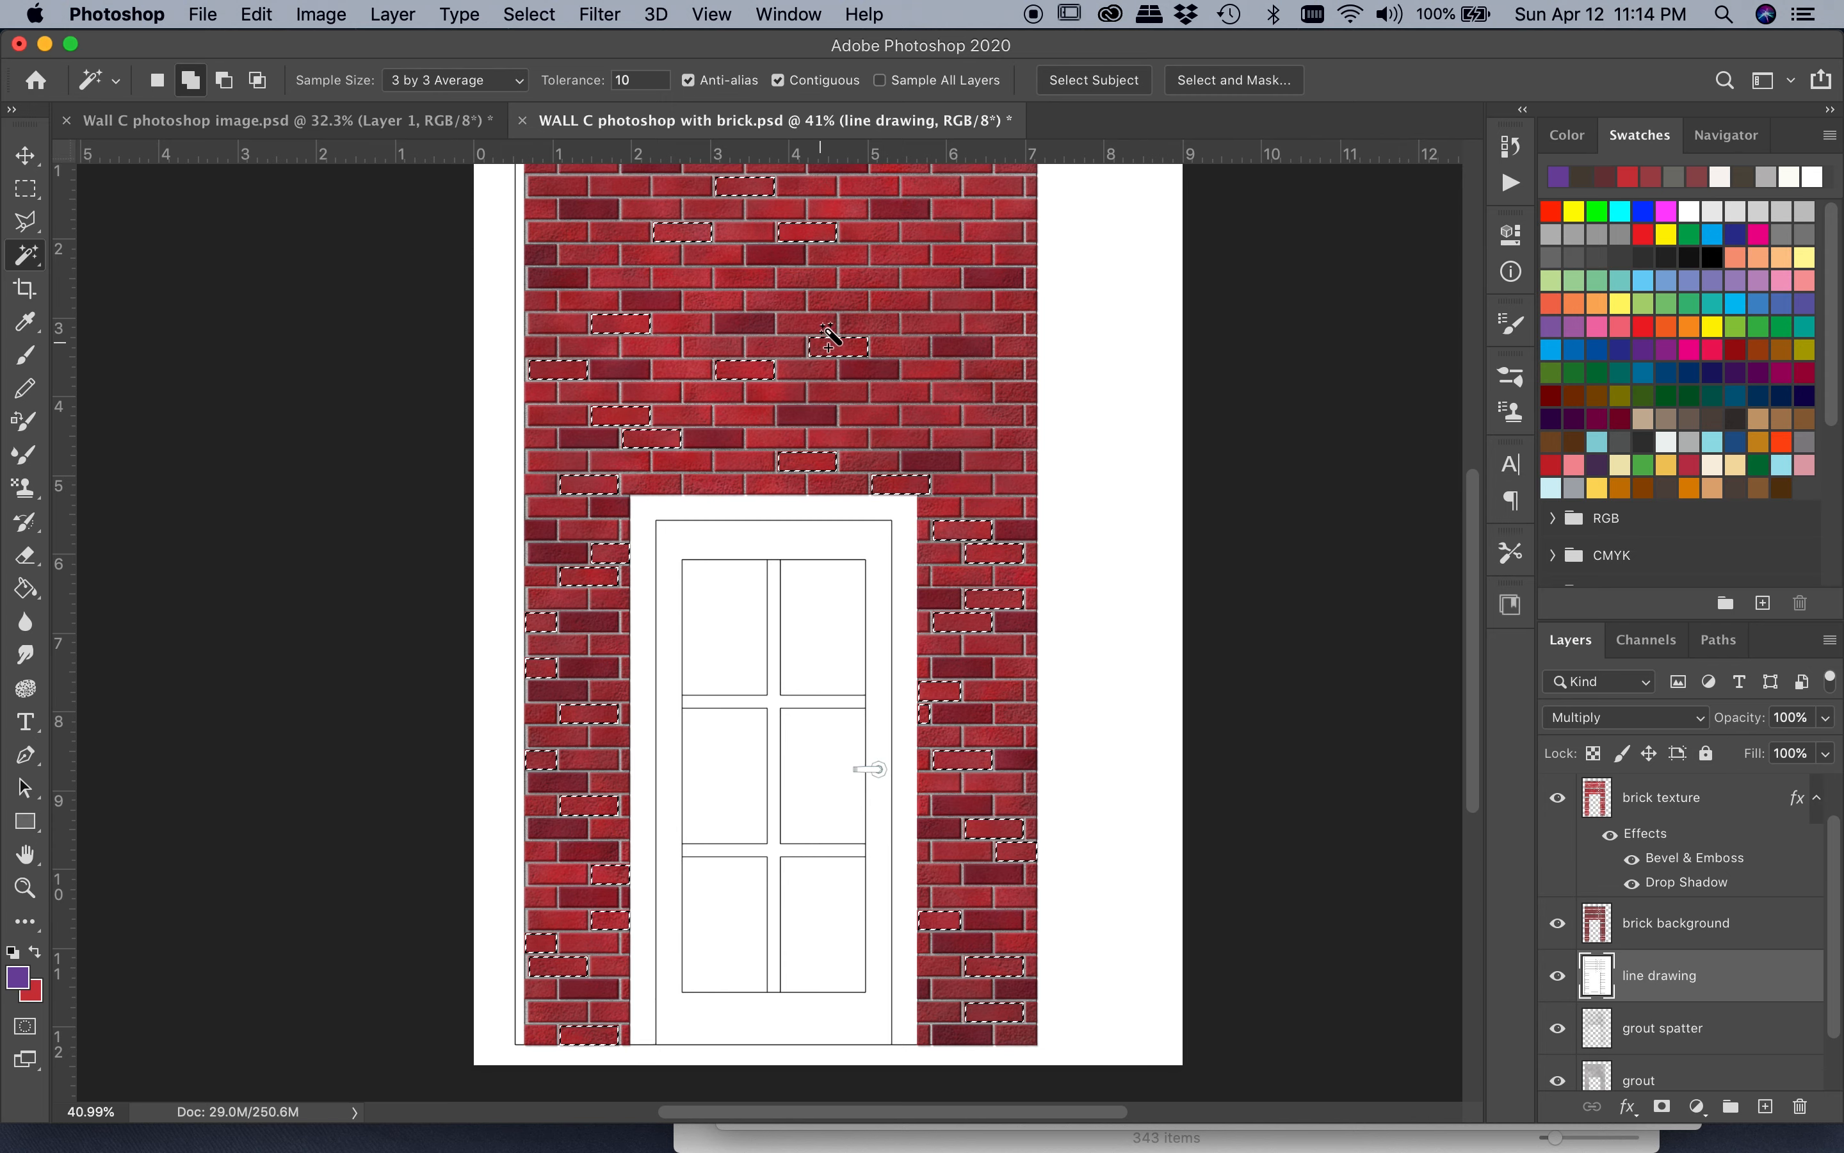
shift+click(871, 325)
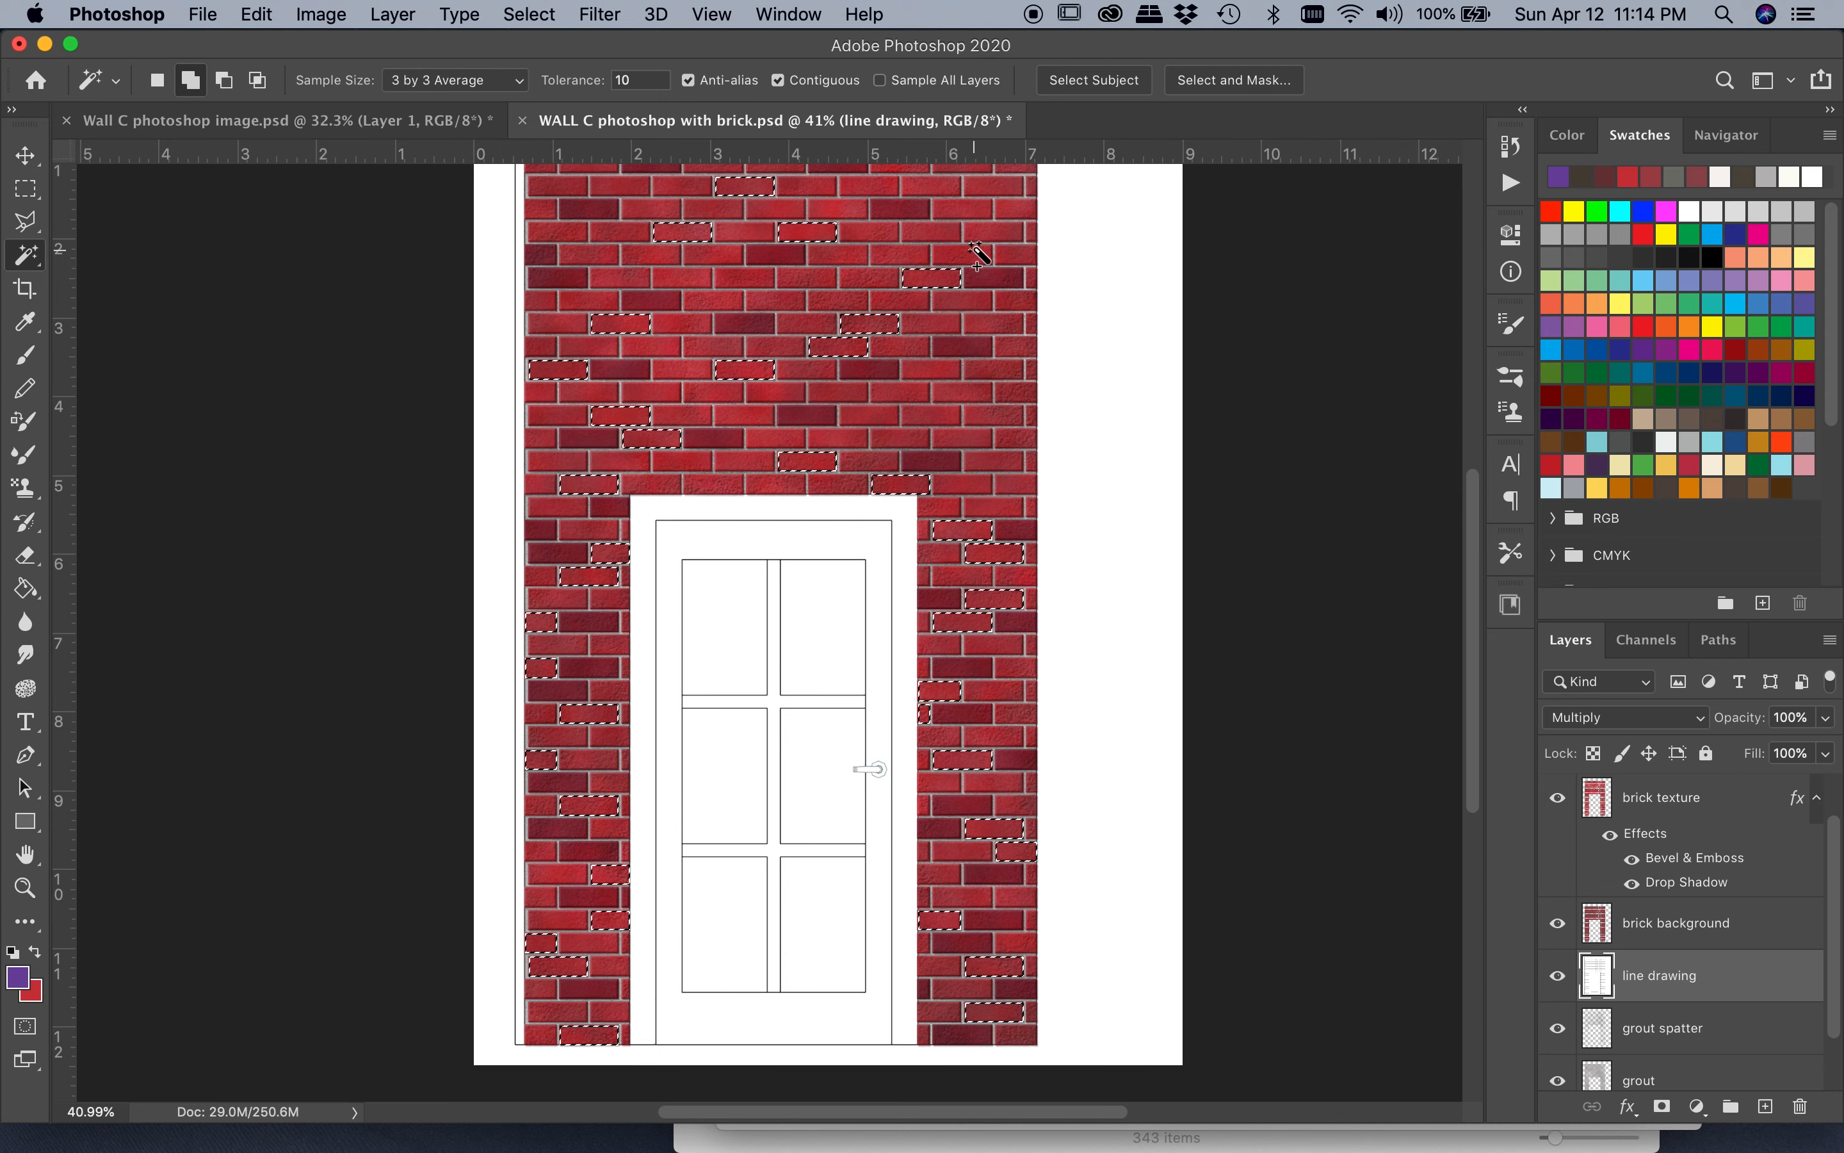
click(994, 250)
key(super+d)
scroll(995, 244, up, 2)
scroll(994, 244, up, 5)
shift+click(995, 388)
shift+click(940, 343)
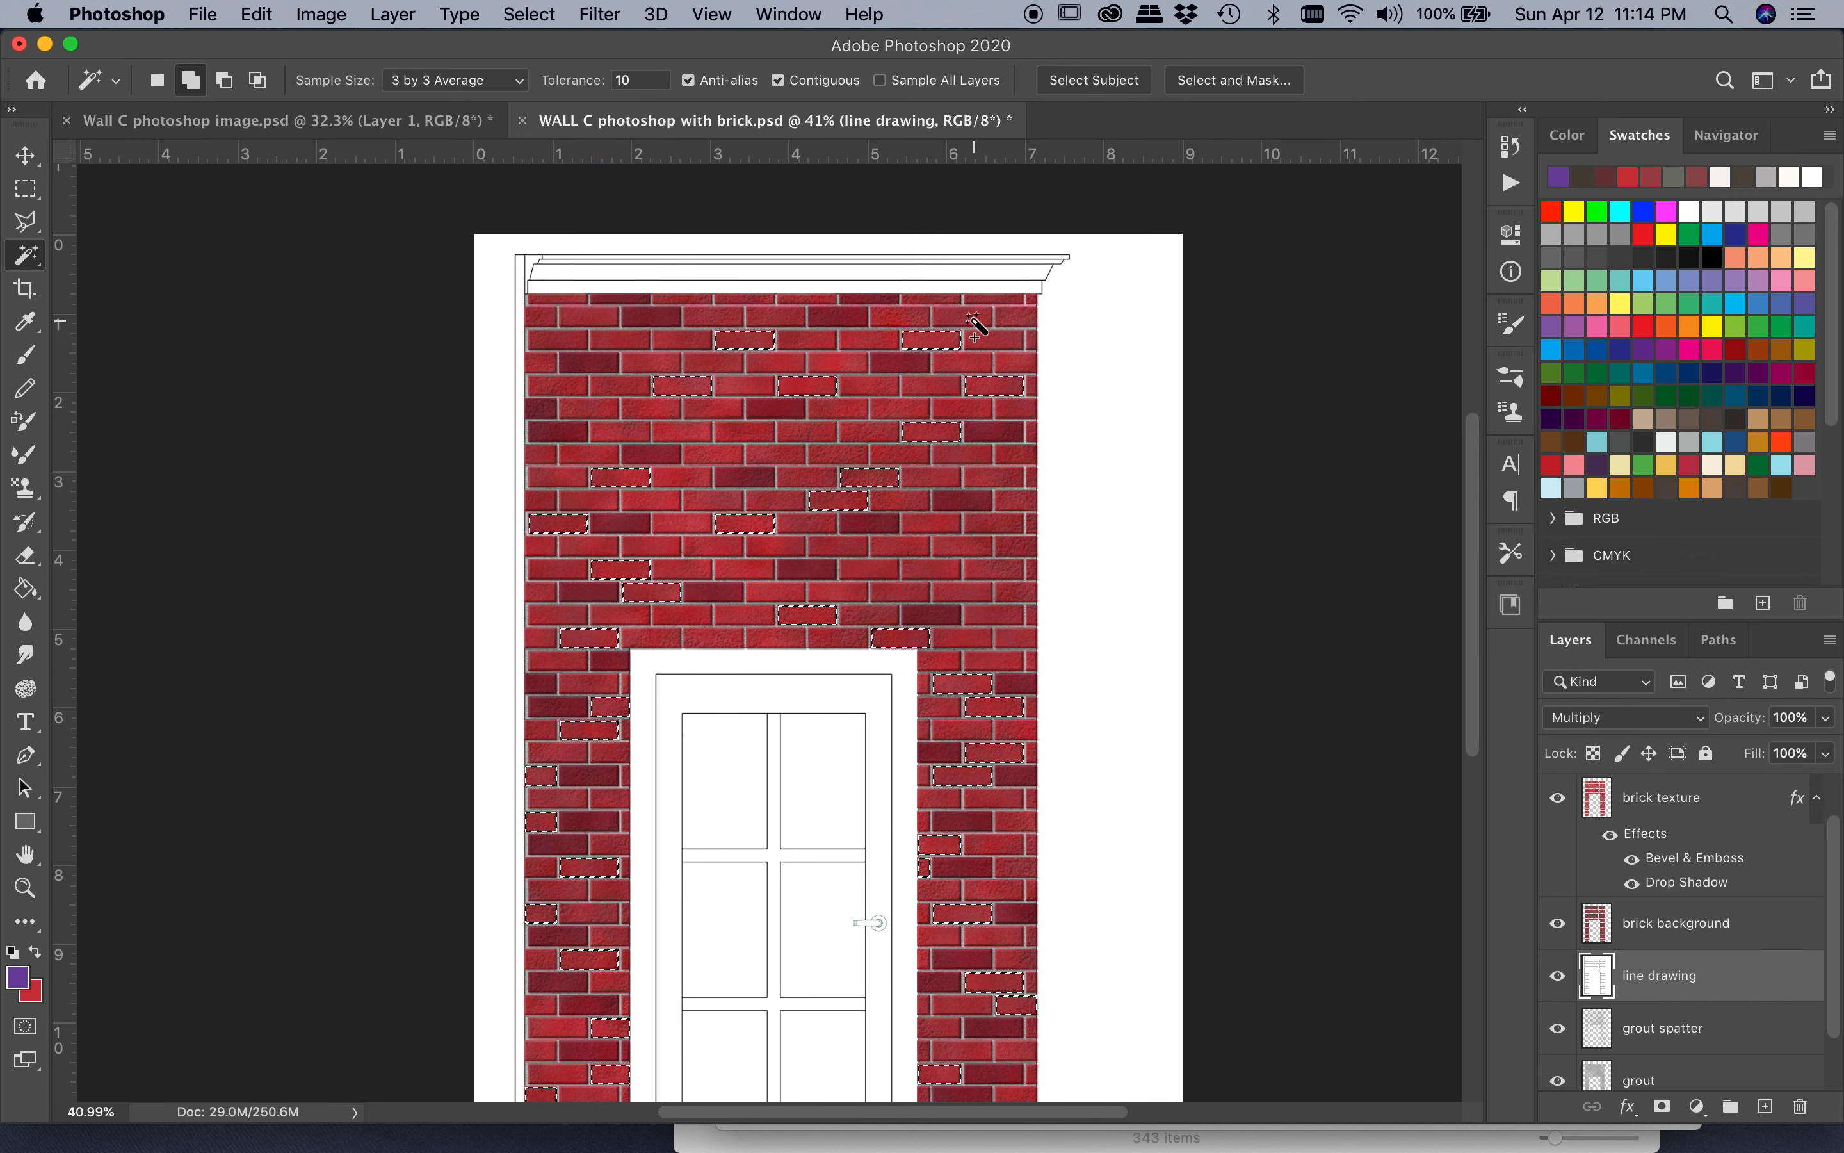
shift+click(978, 320)
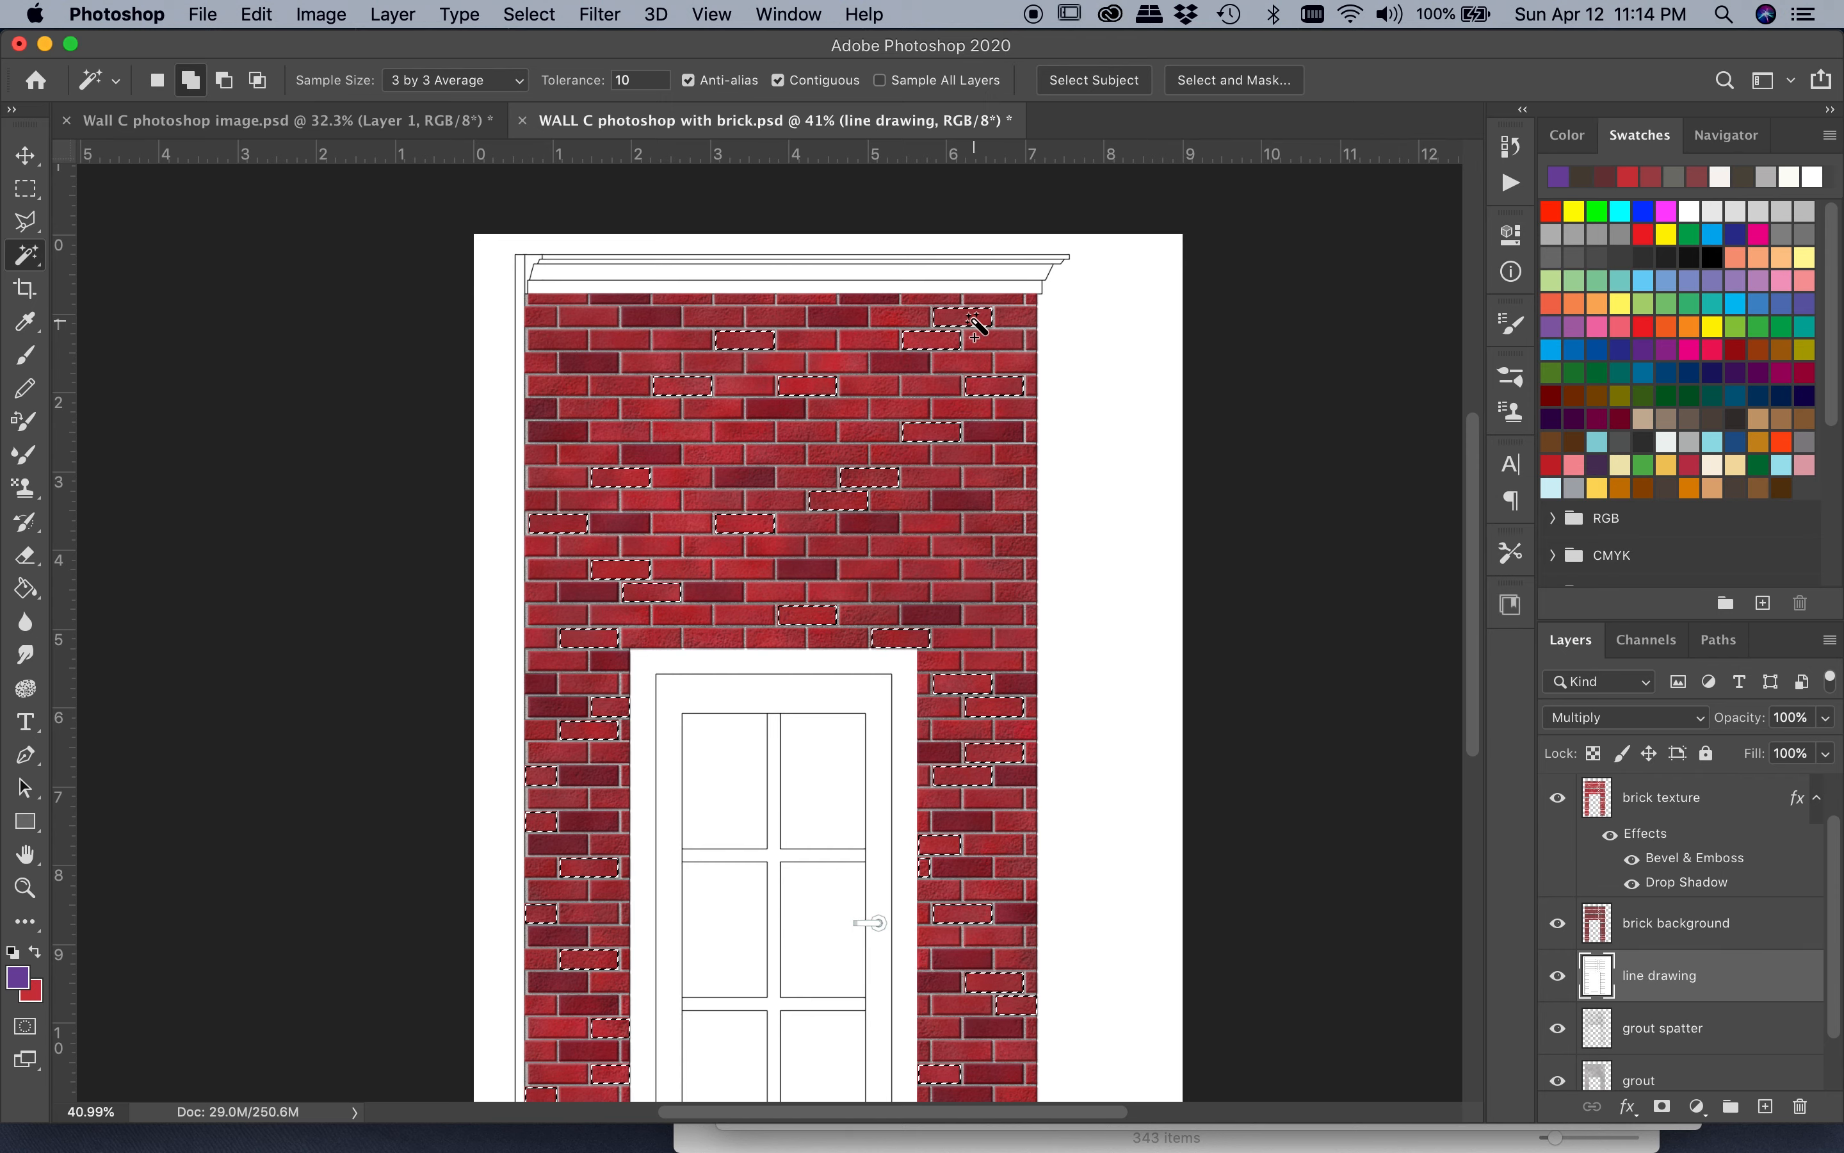
Step: Undo the stray grout selection and add the brick near the left end of the wall's upper edge instead
shift+click(592, 328)
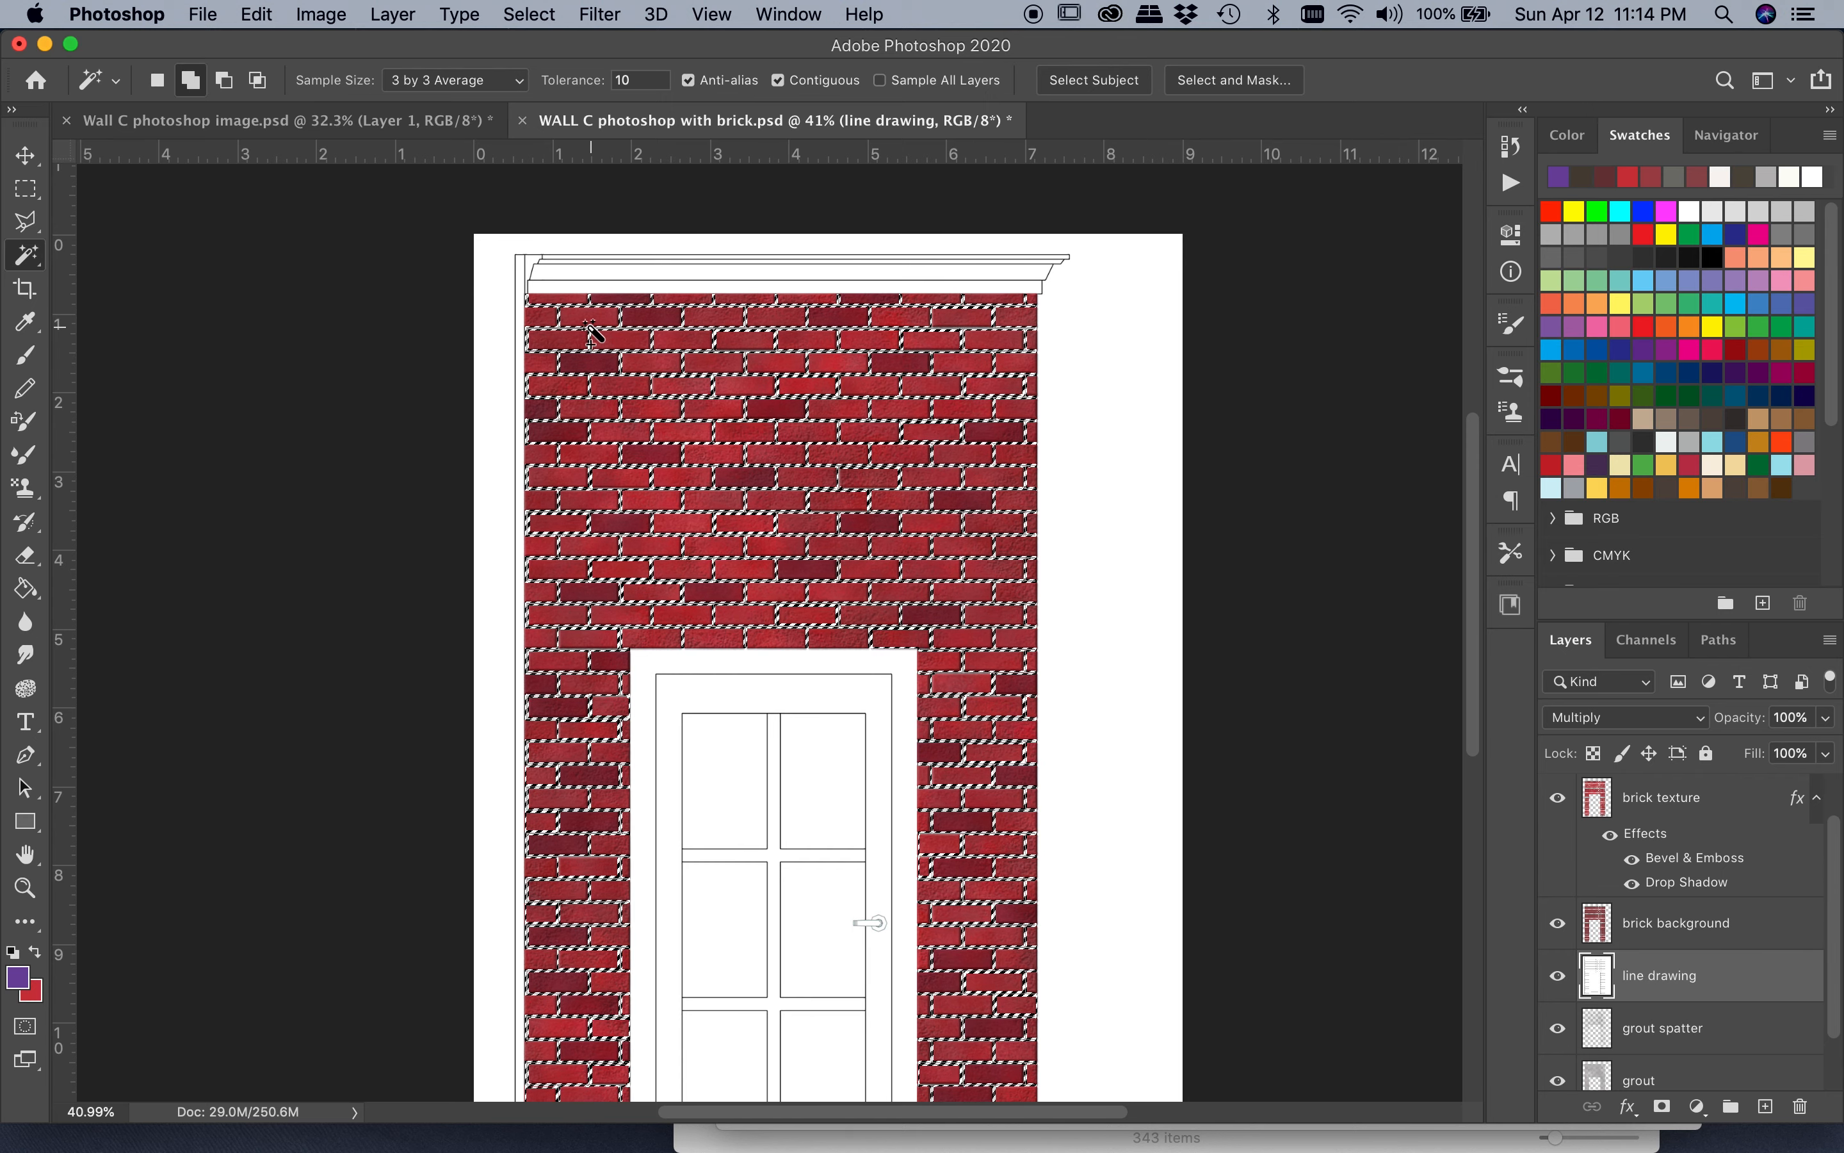
key(super+z)
shift+click(586, 312)
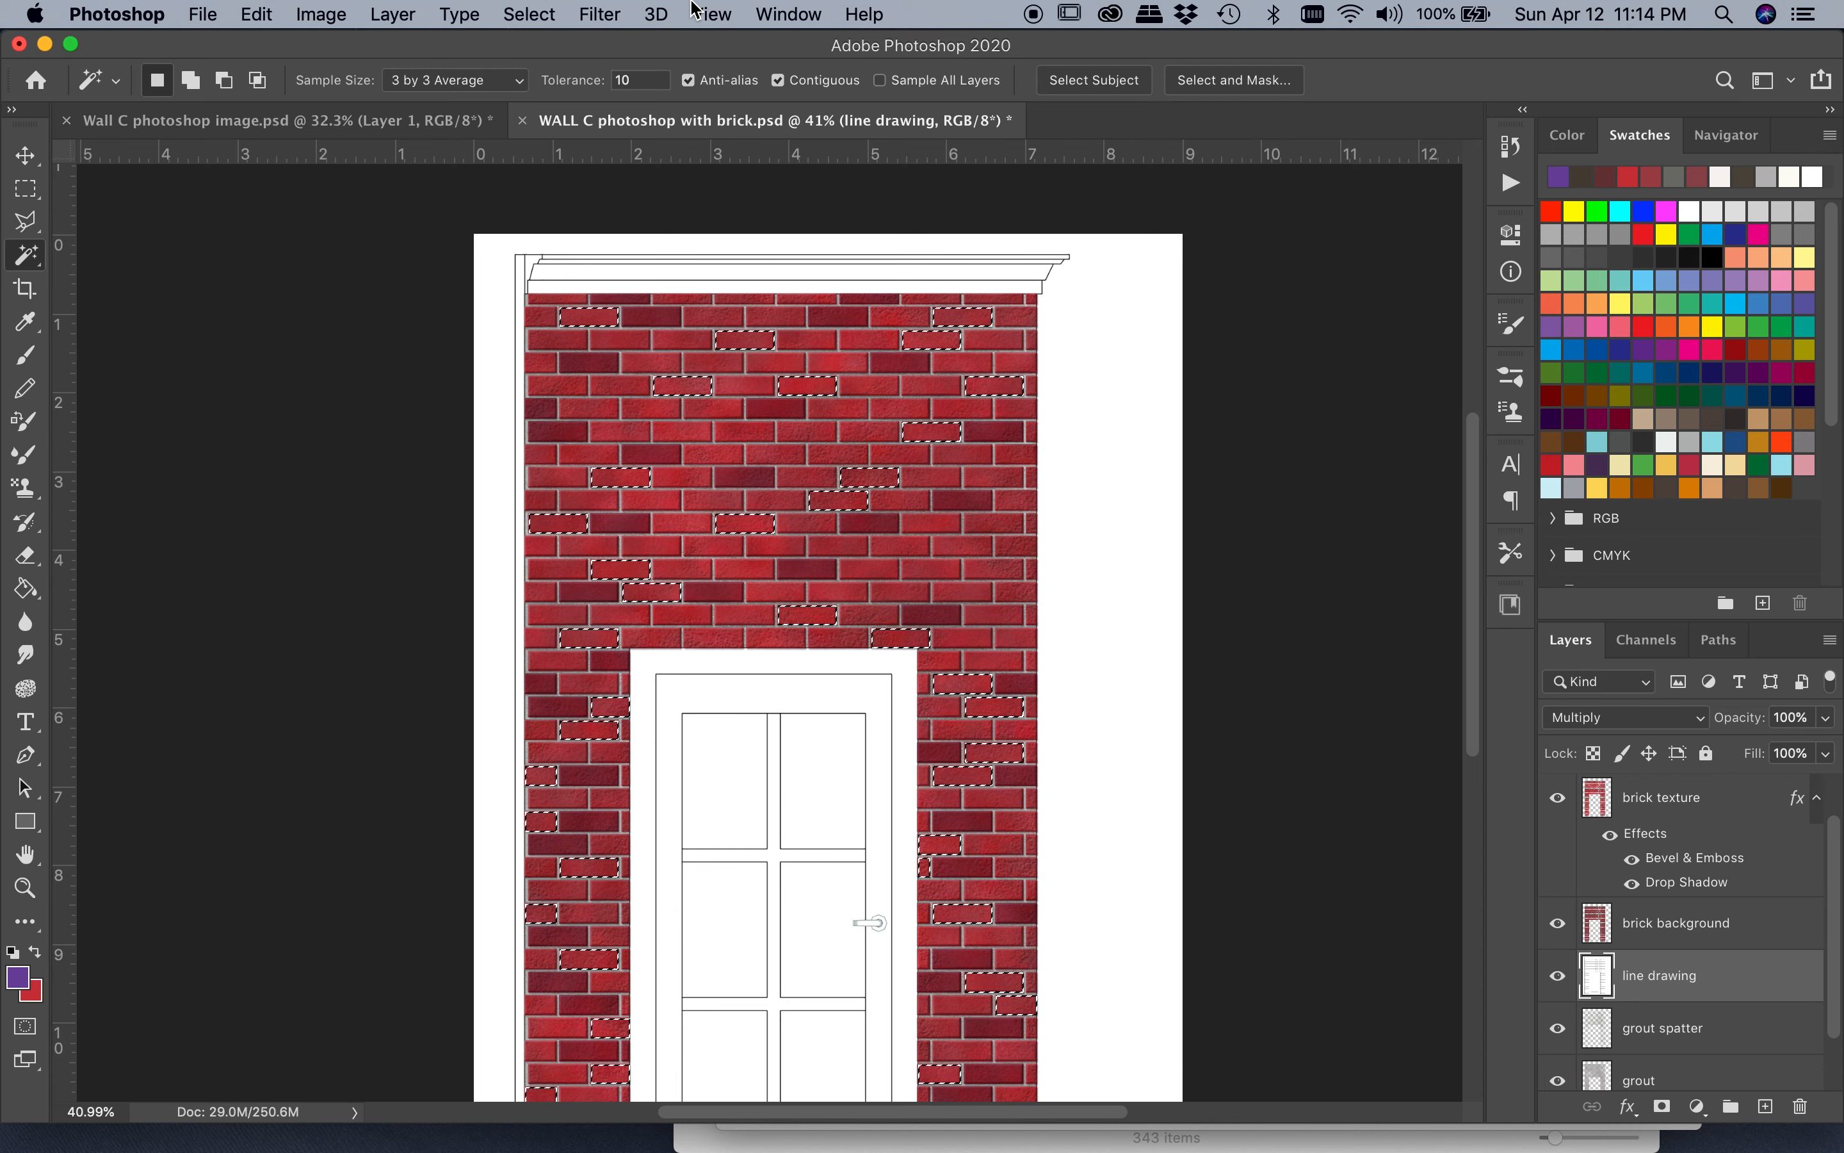
Step: Expand the brick selection by 3 pixels
click(602, 15)
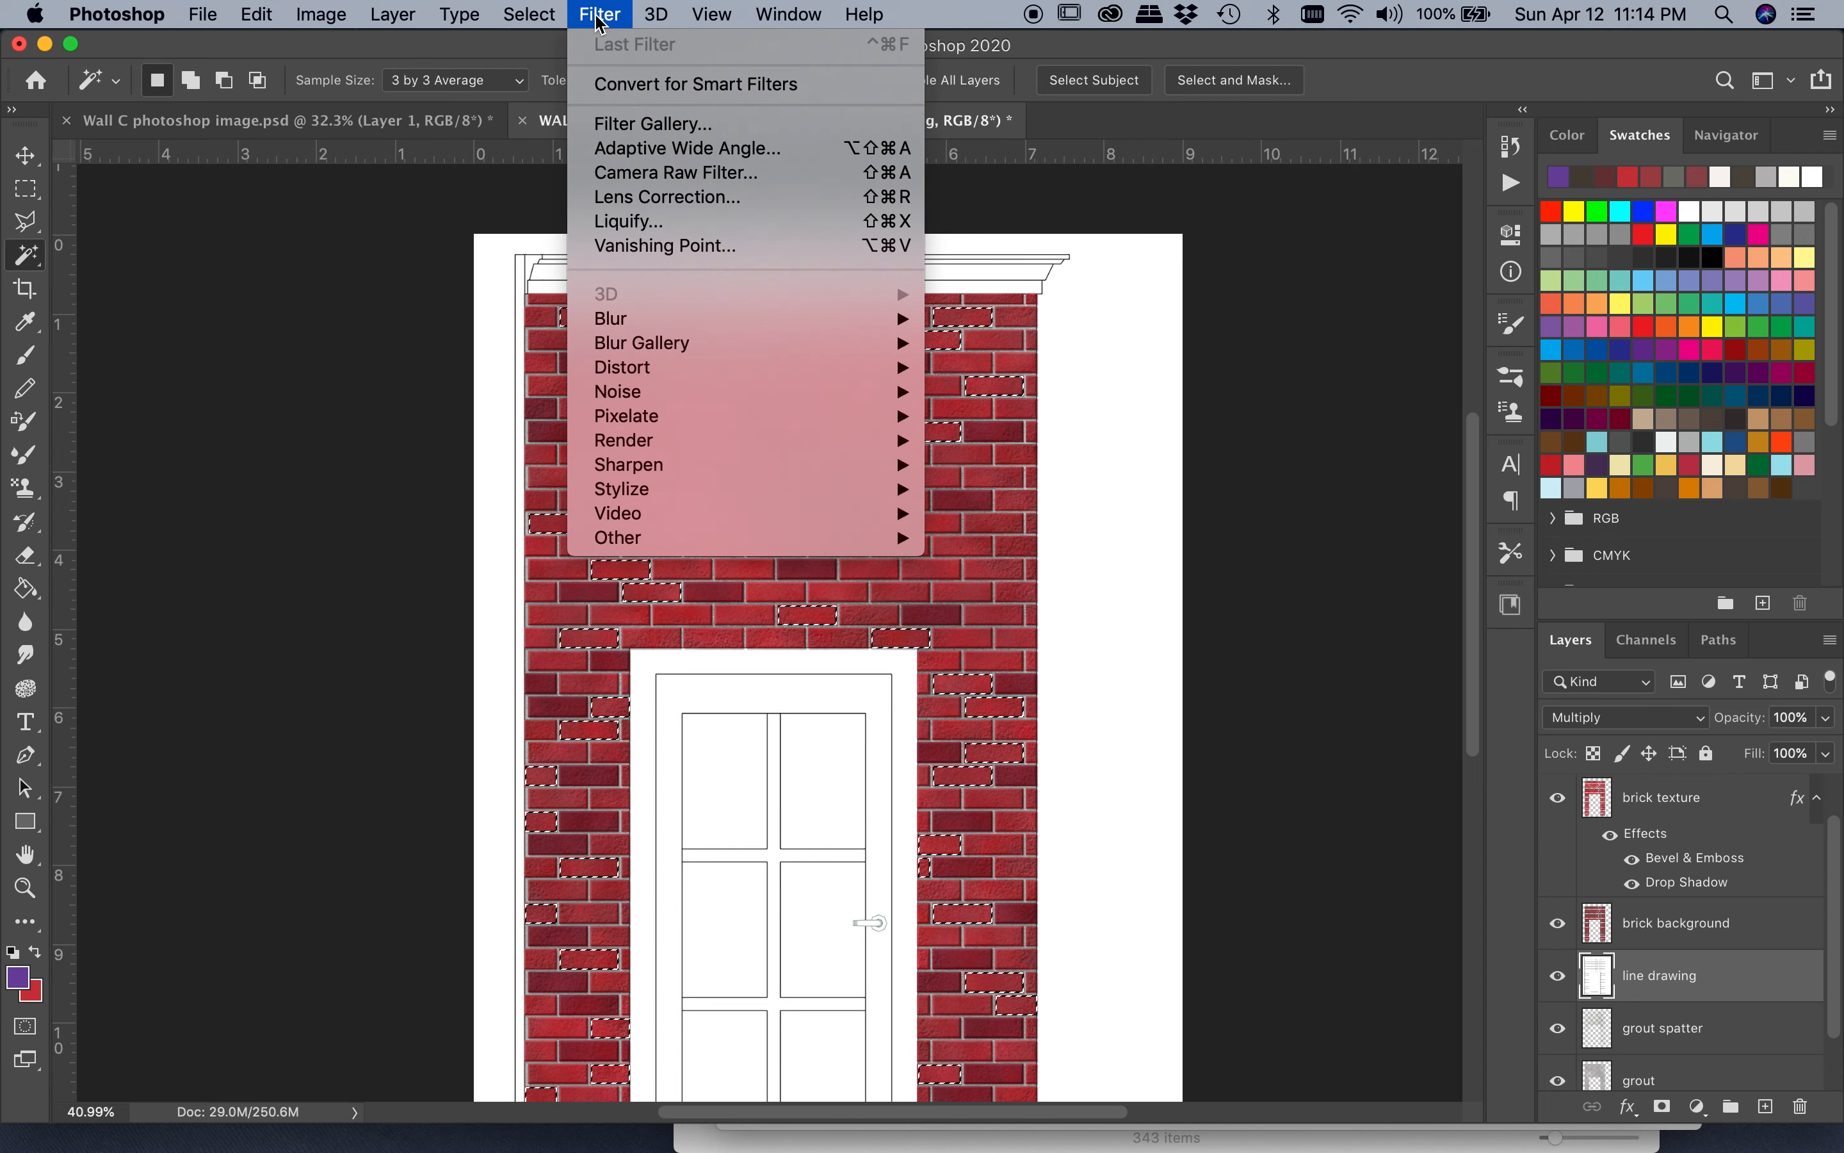
mouse_move(531, 15)
mouse_move(585, 389)
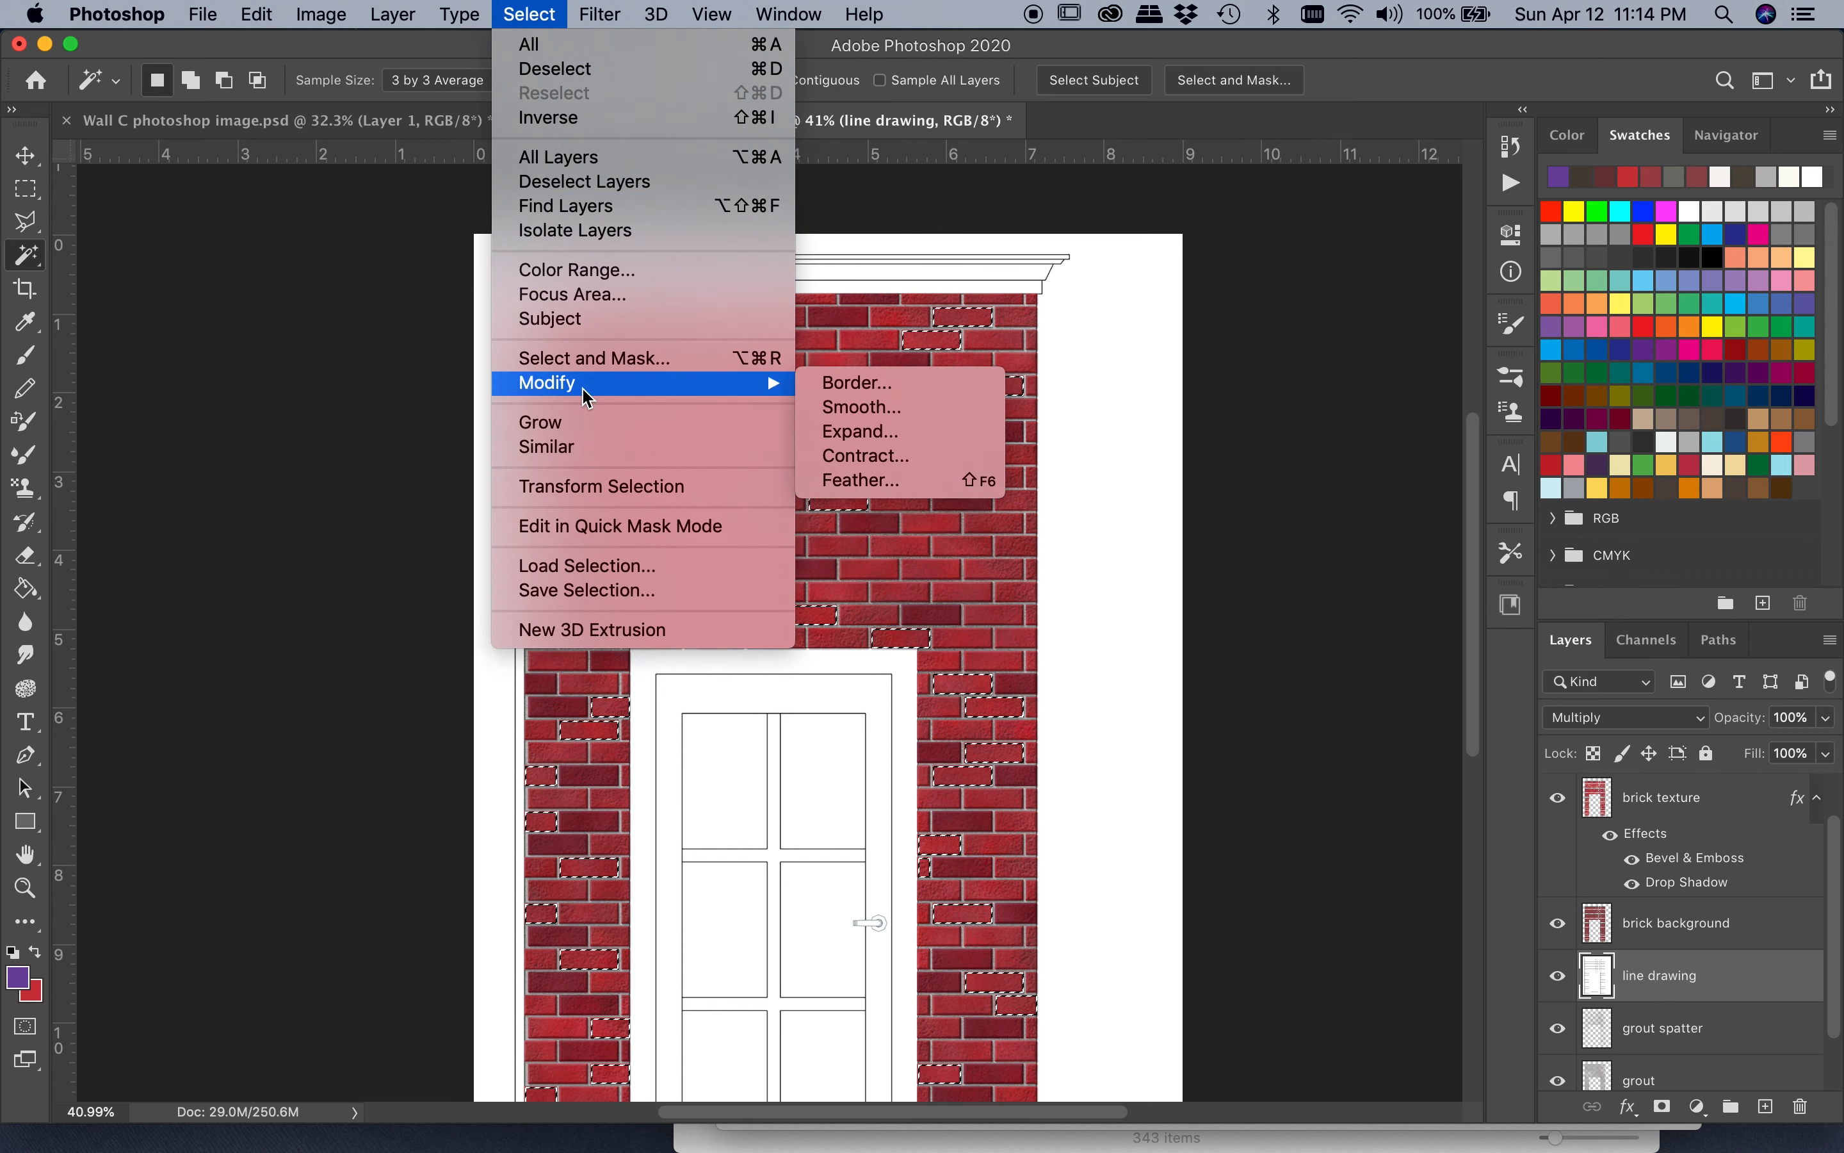
click(864, 440)
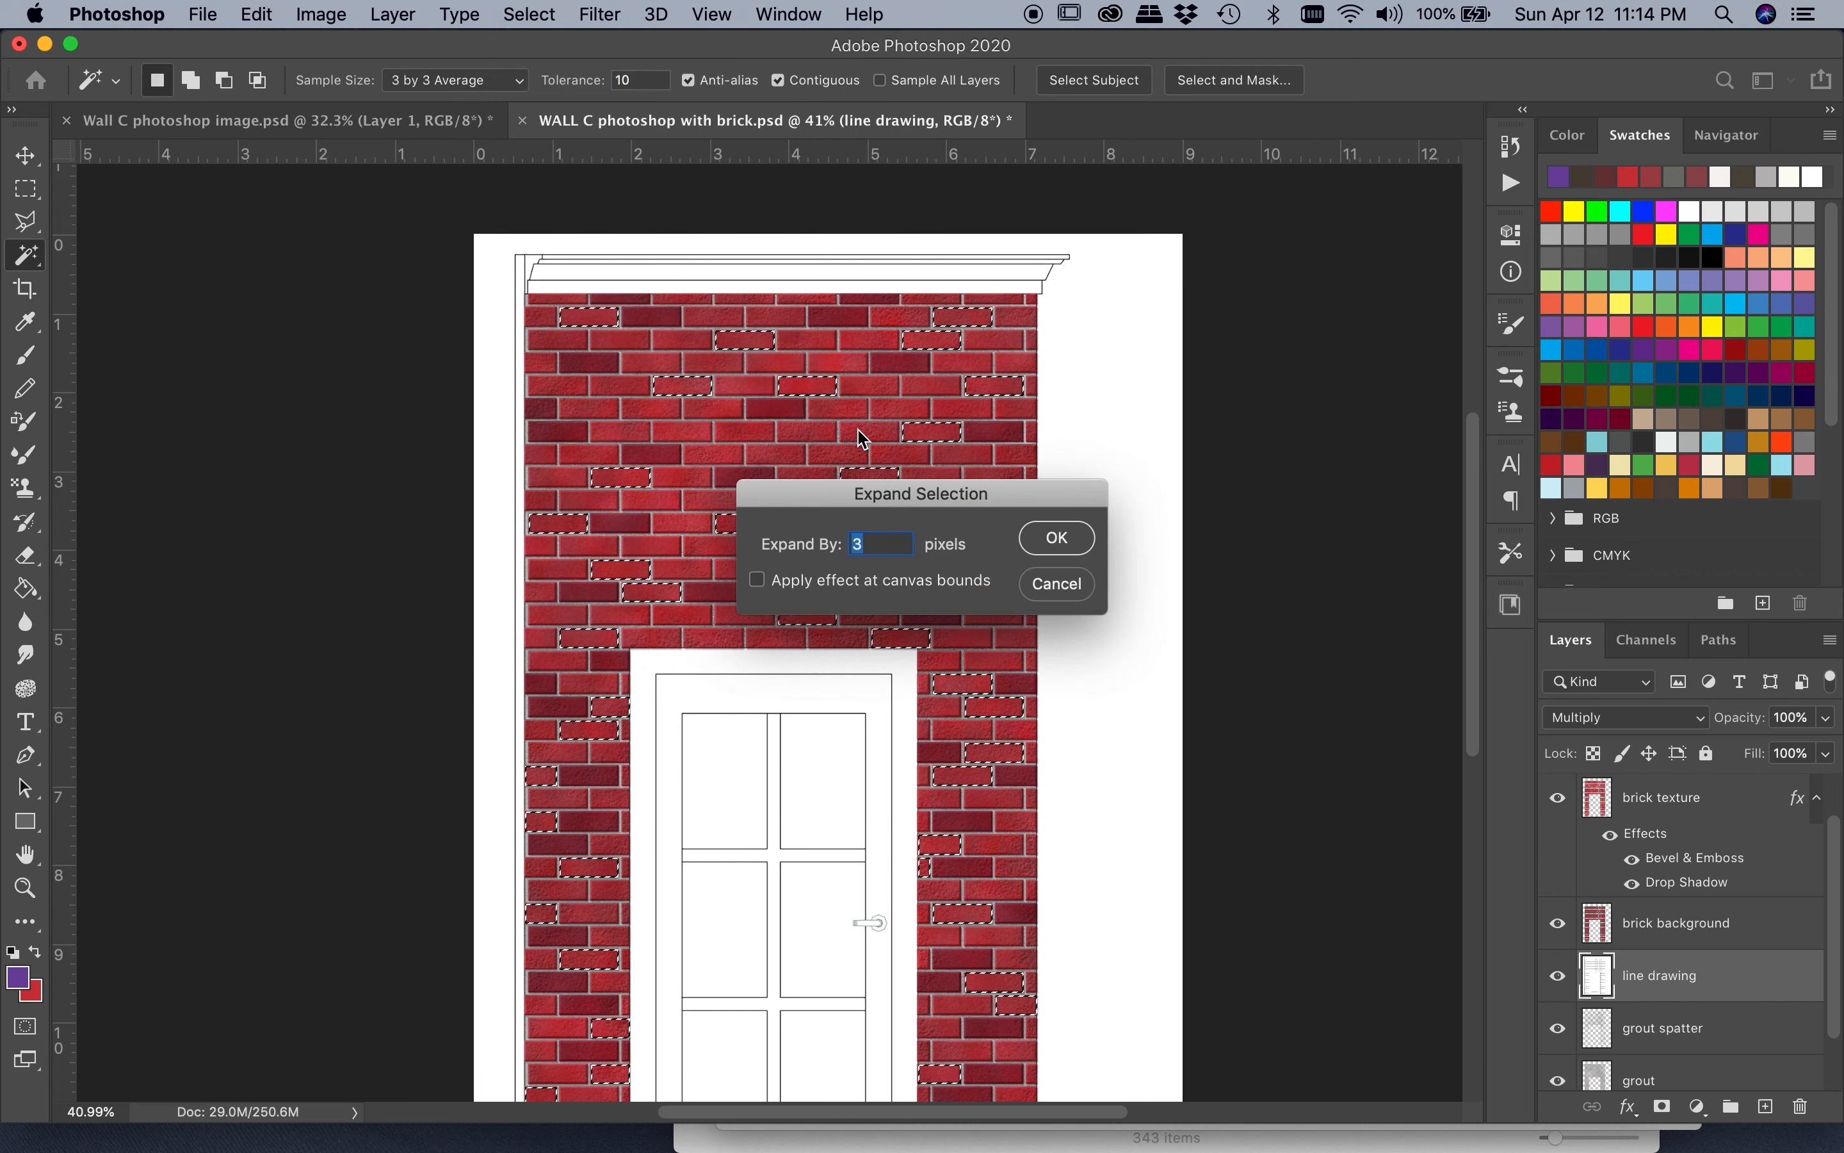
click(1060, 538)
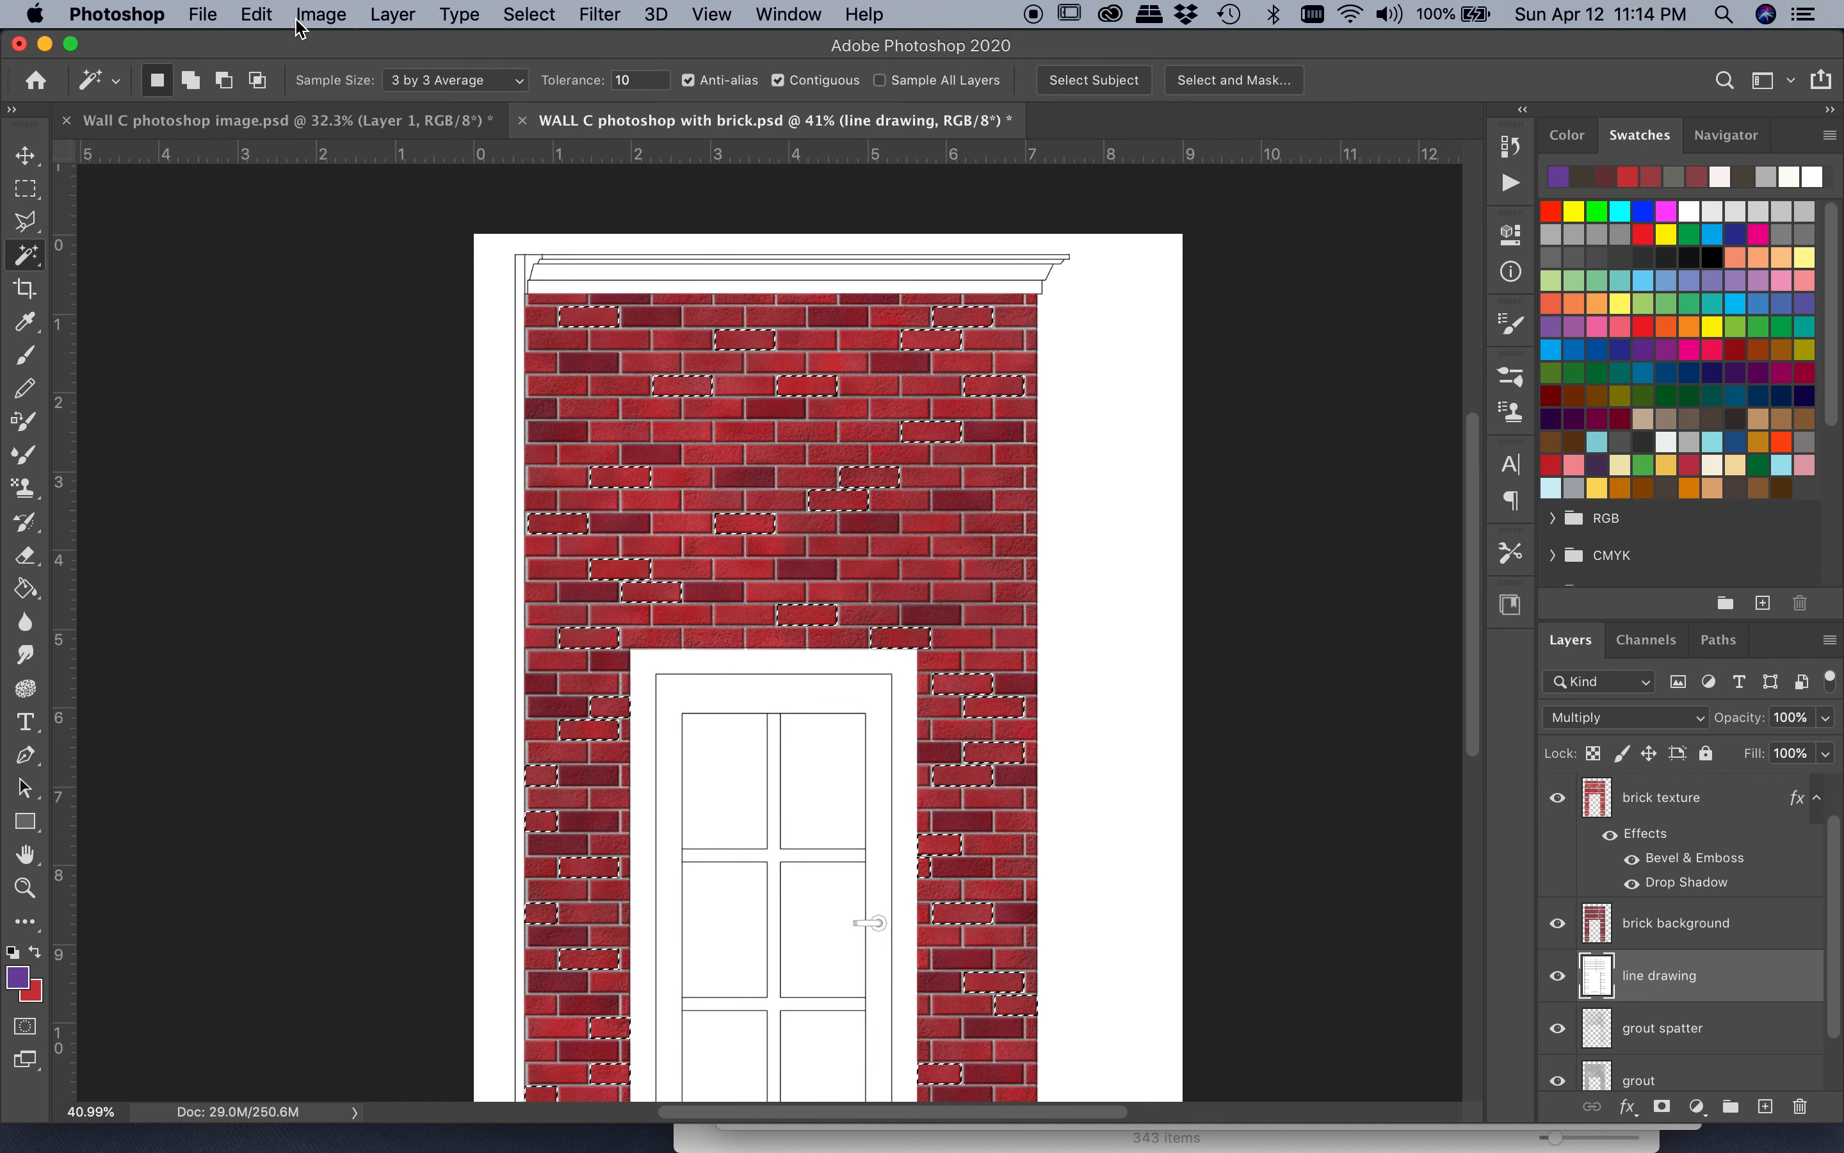
Step: Create a new layer named "brick glaze orange" in Normal mode at 100% opacity
click(396, 16)
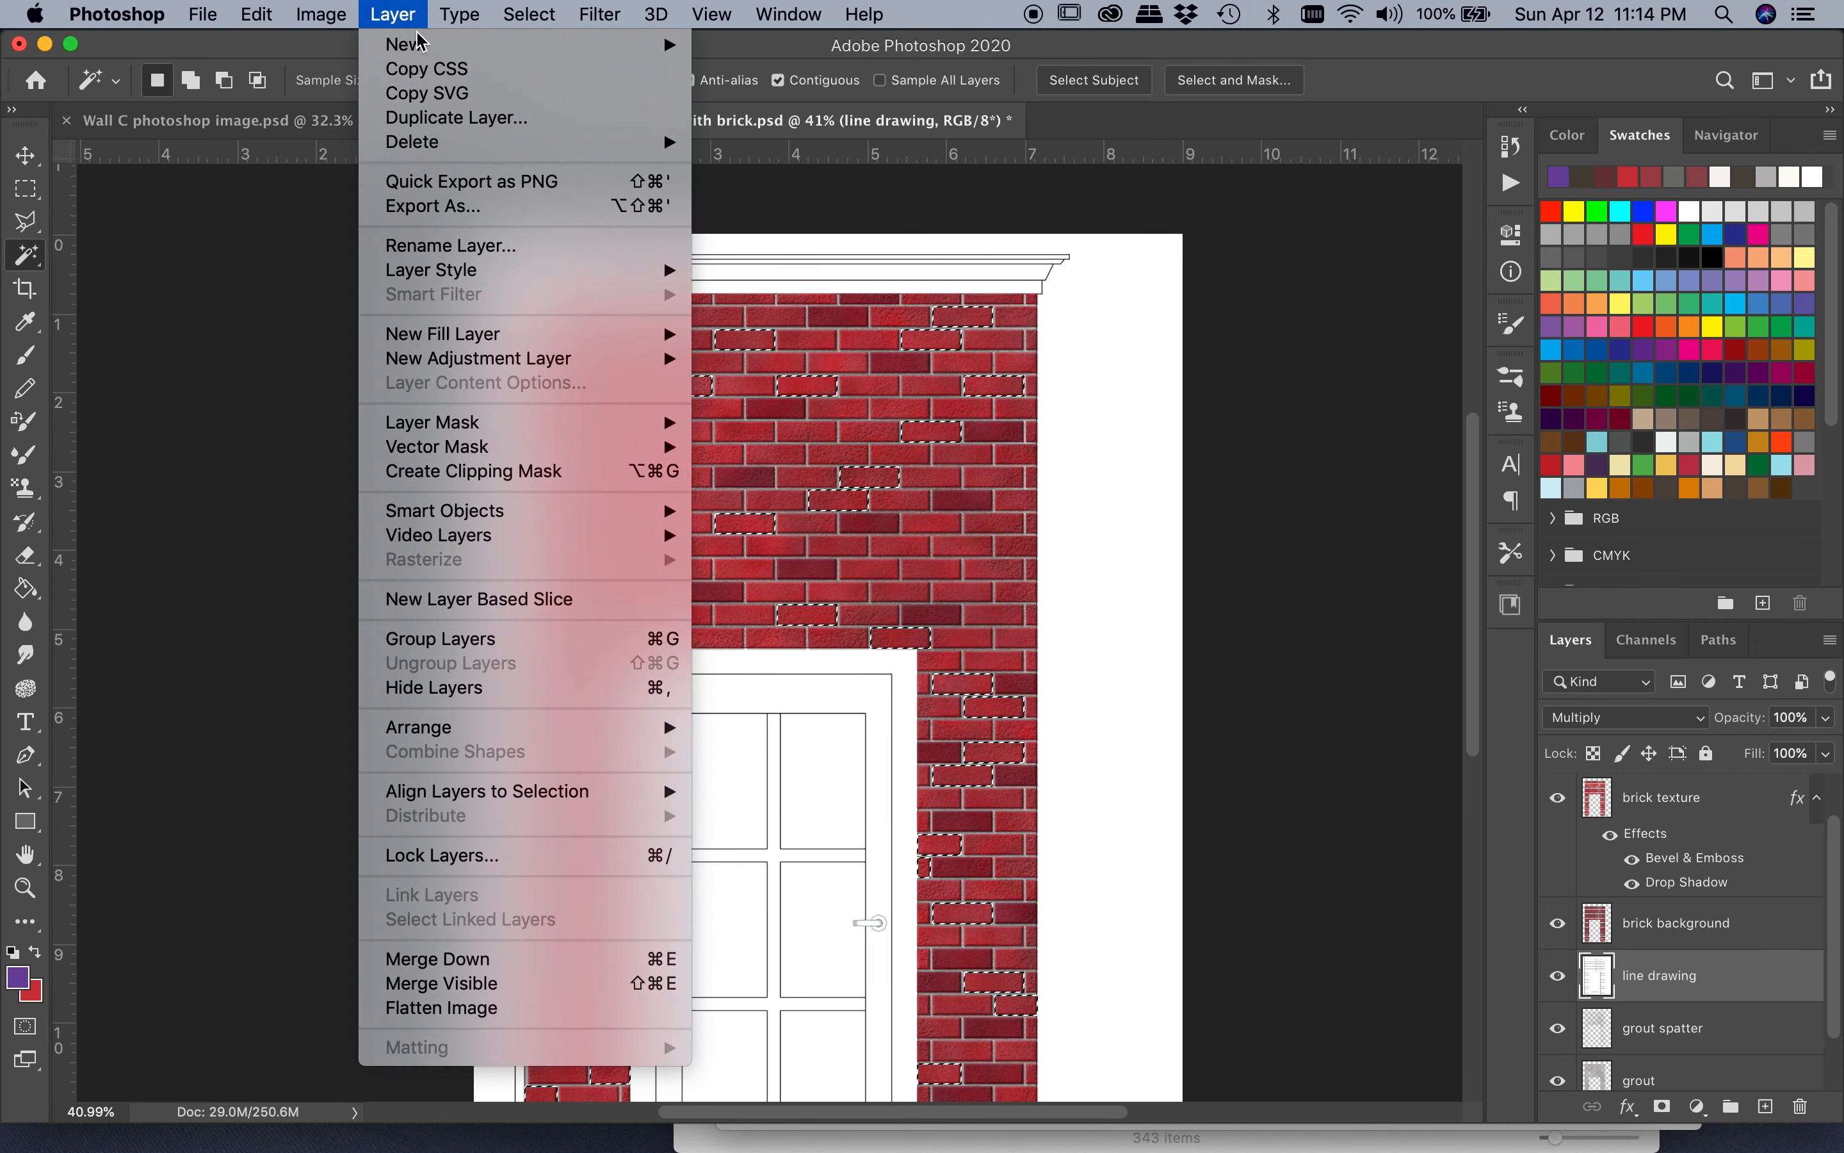
mouse_move(418, 41)
click(733, 52)
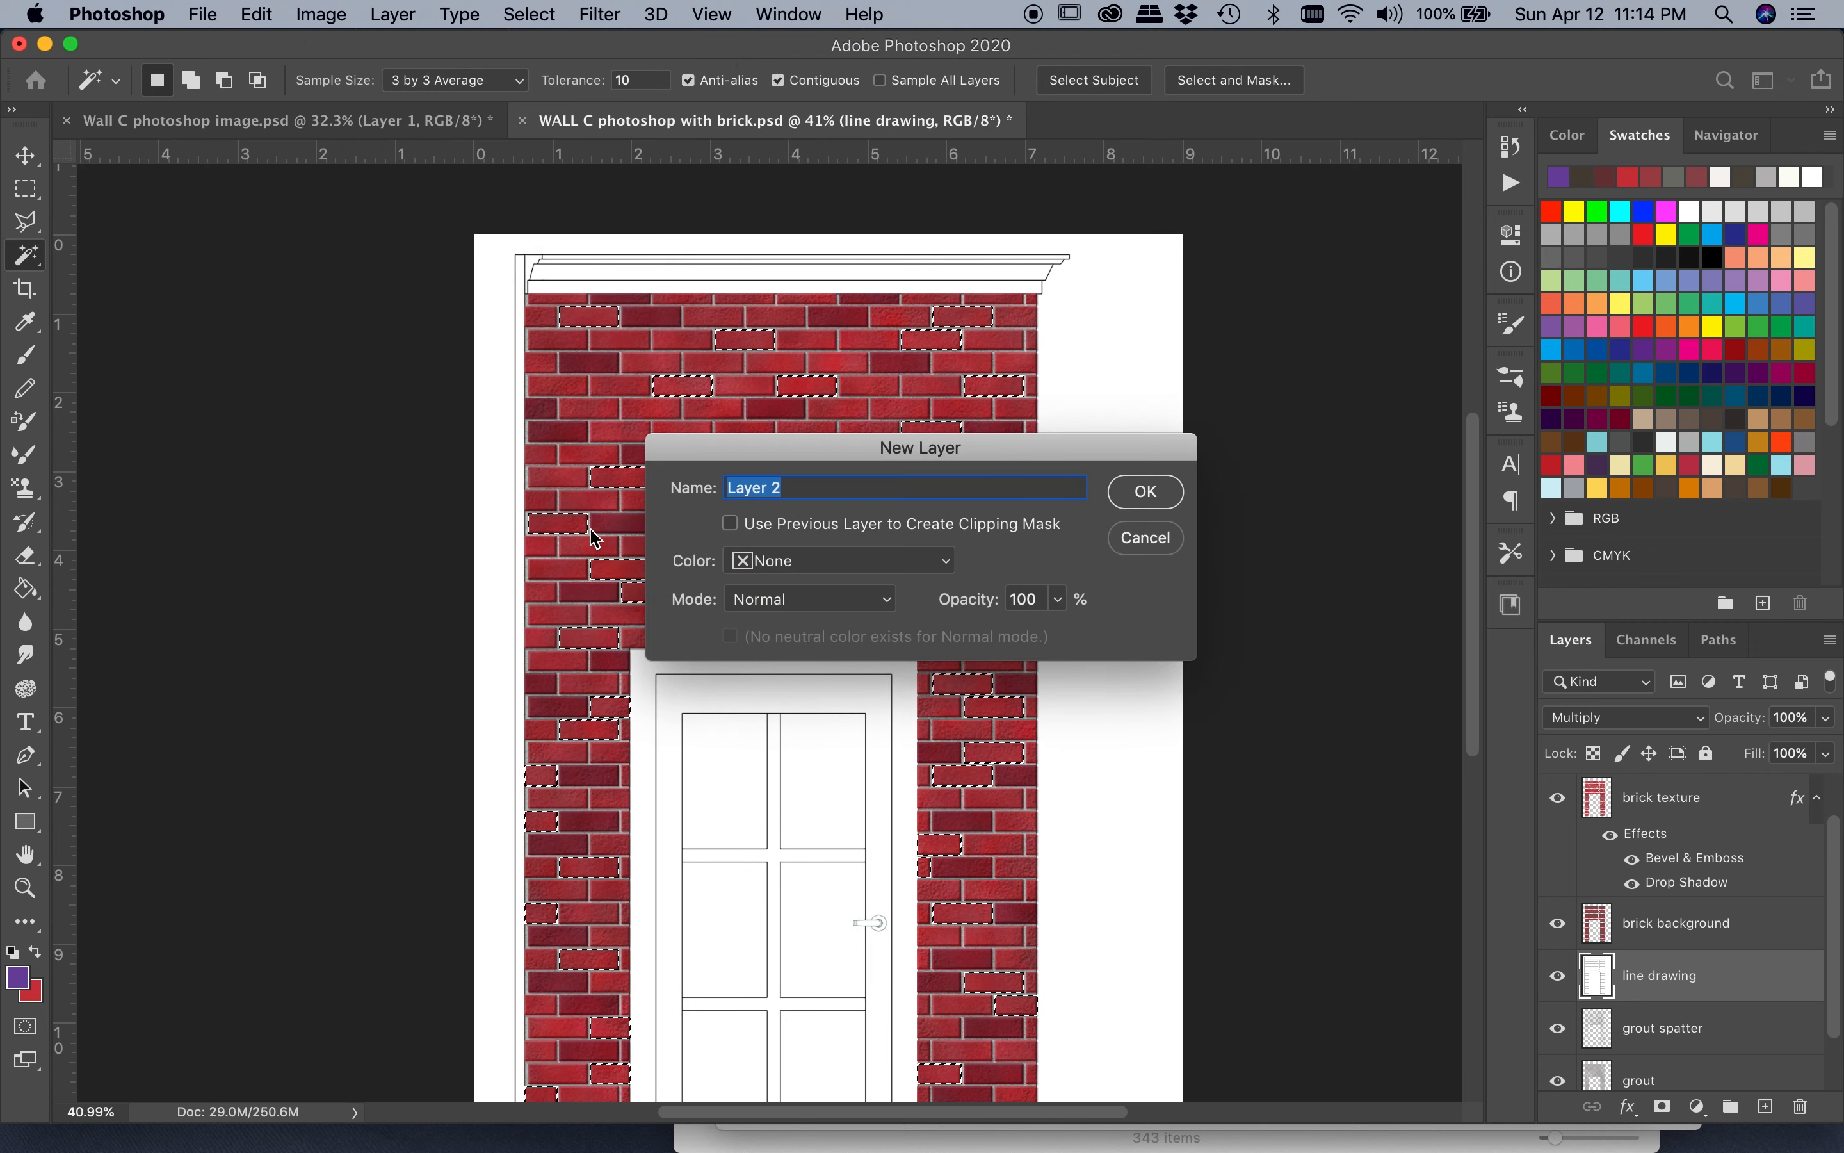
text(brick glaze)
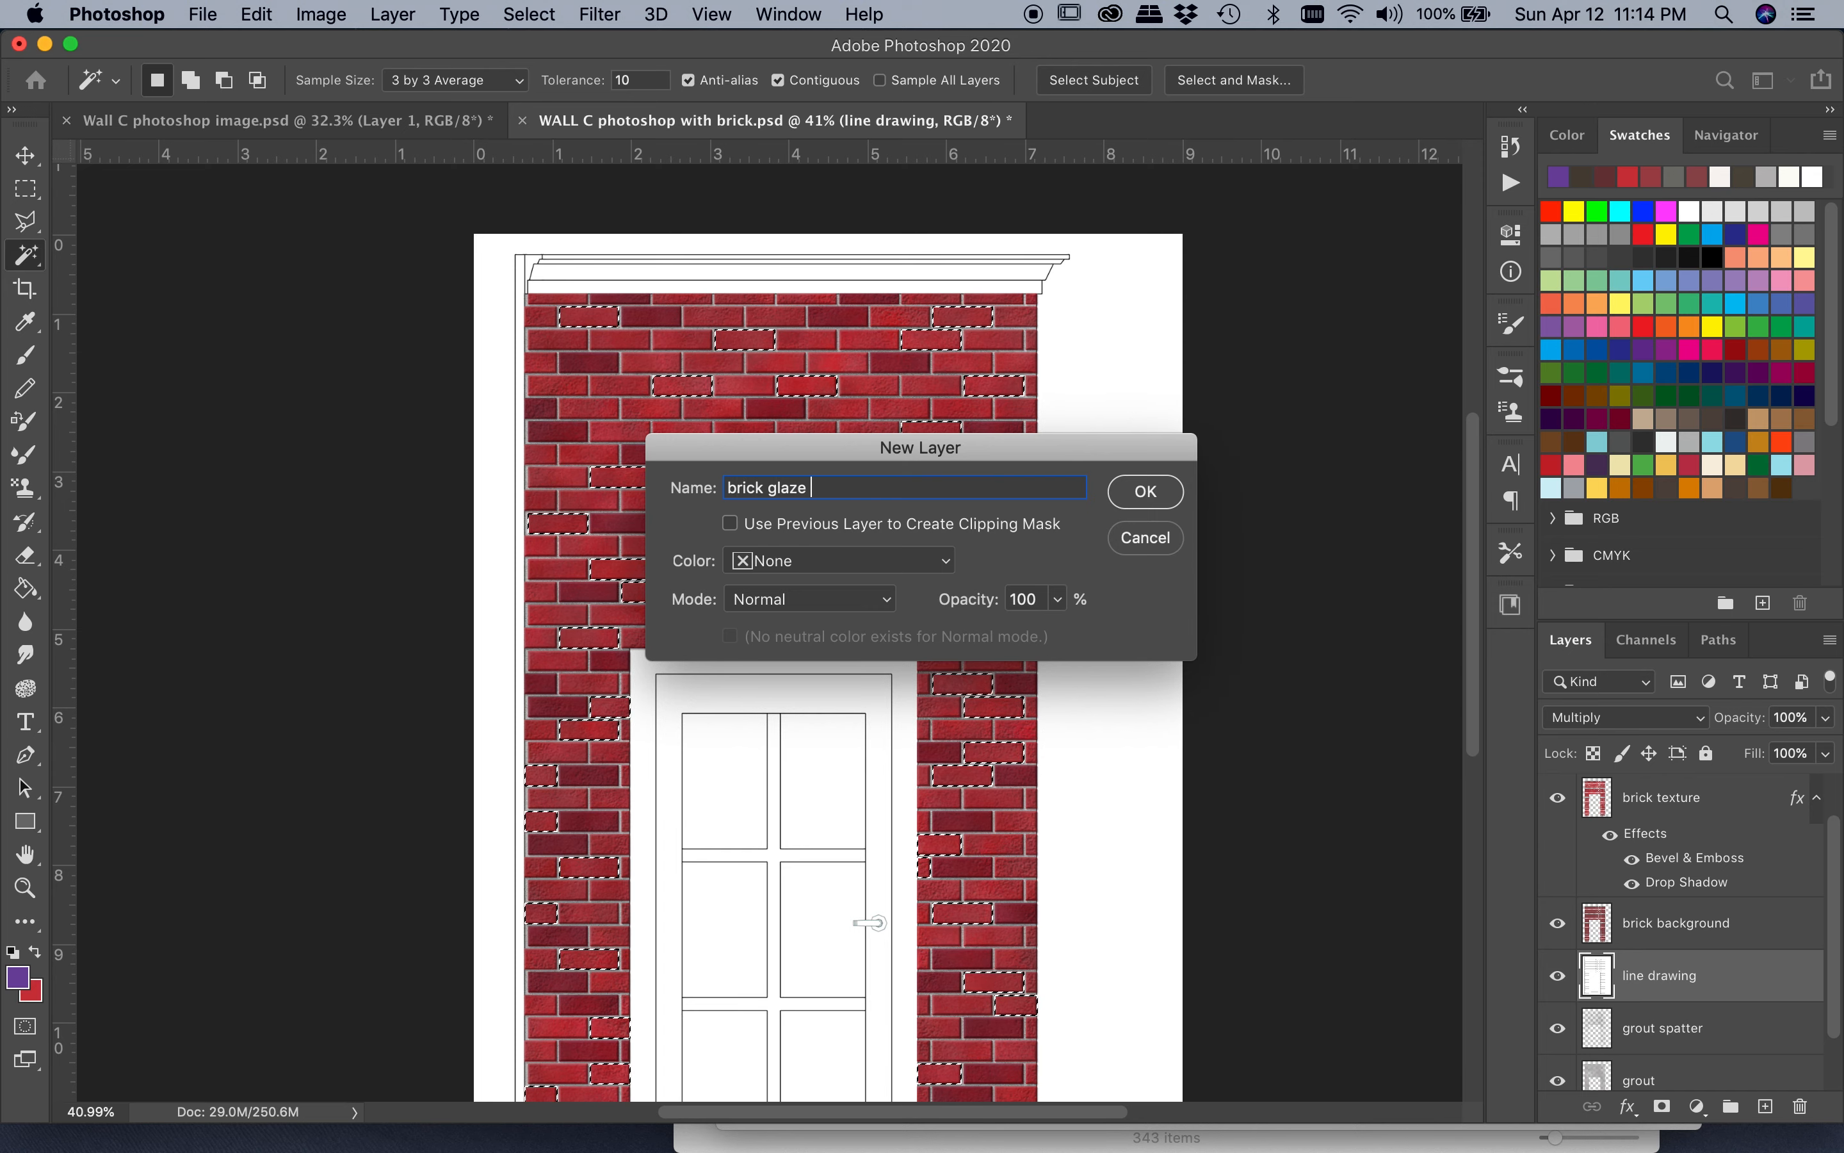
text( orang)
key(BackSpace)
text(nge)
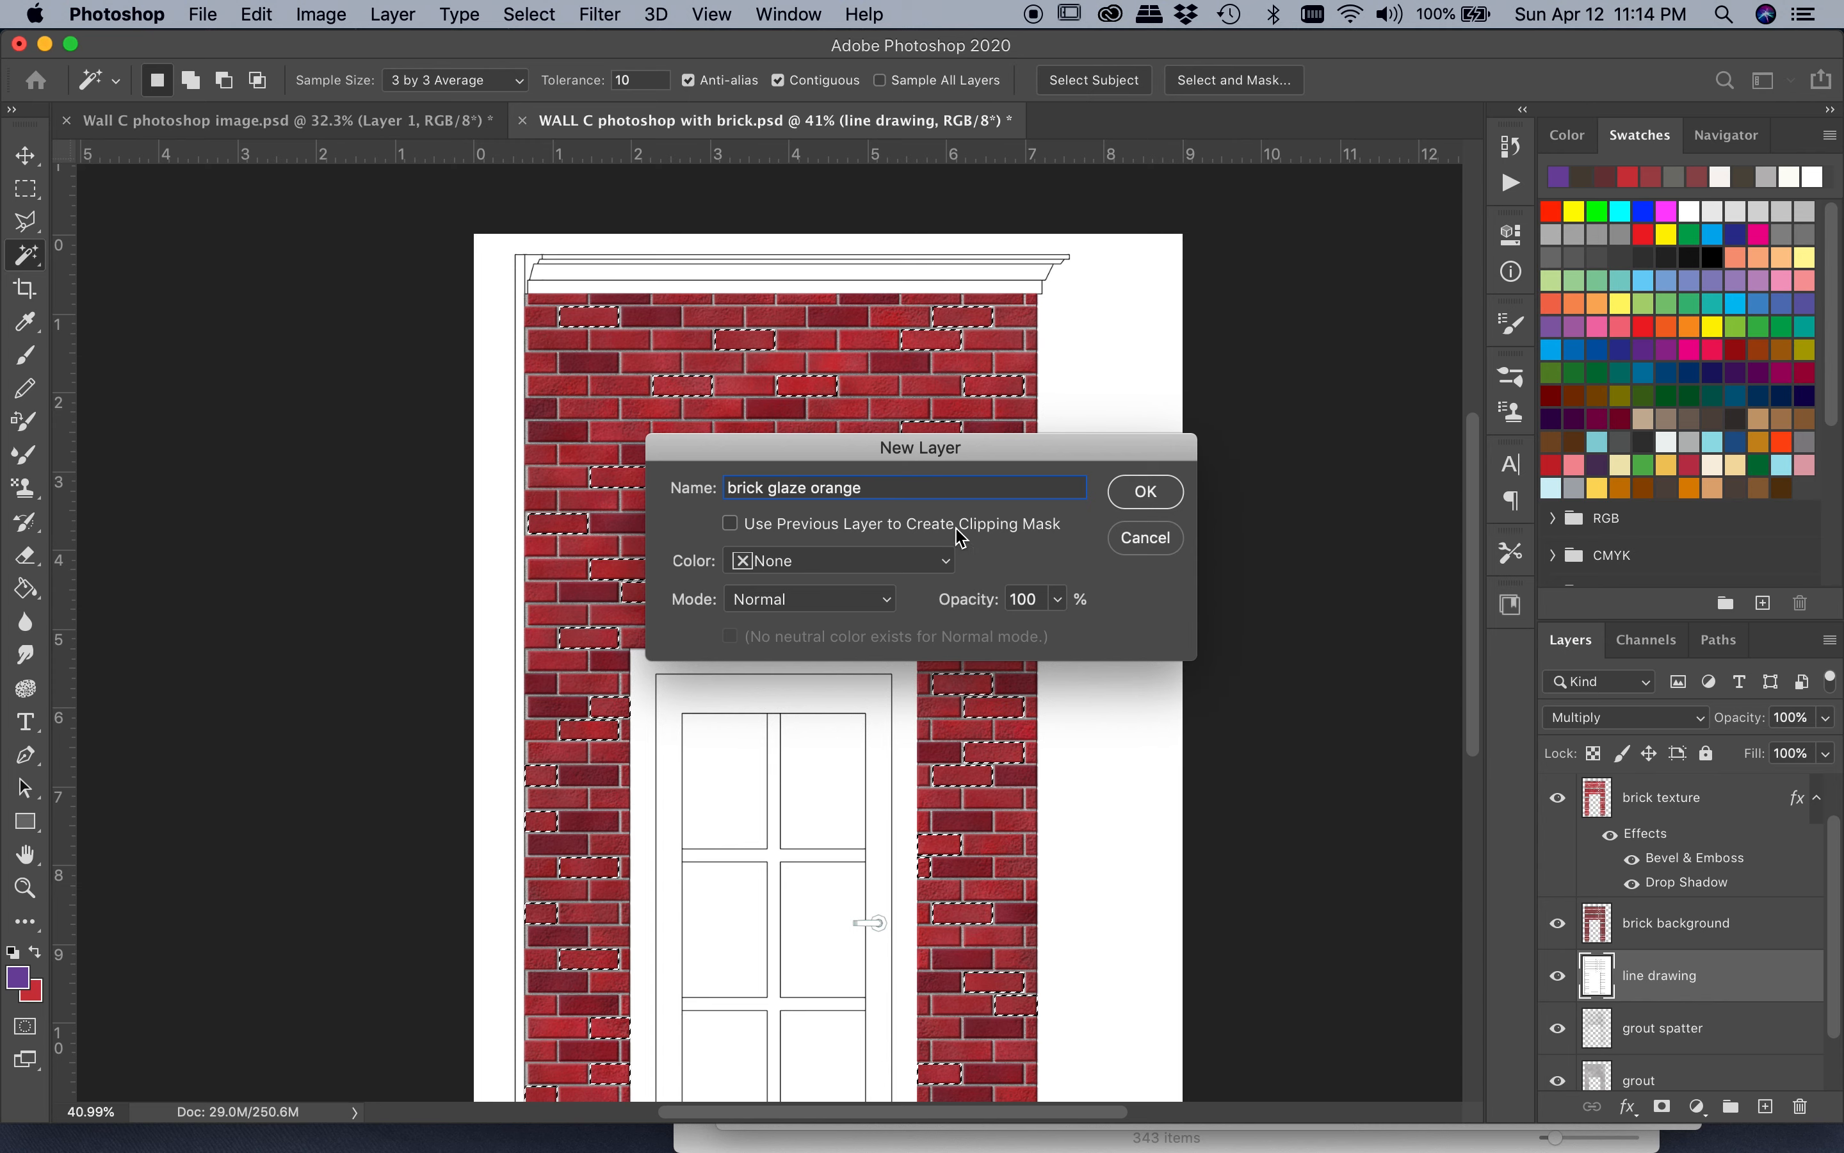
click(1149, 491)
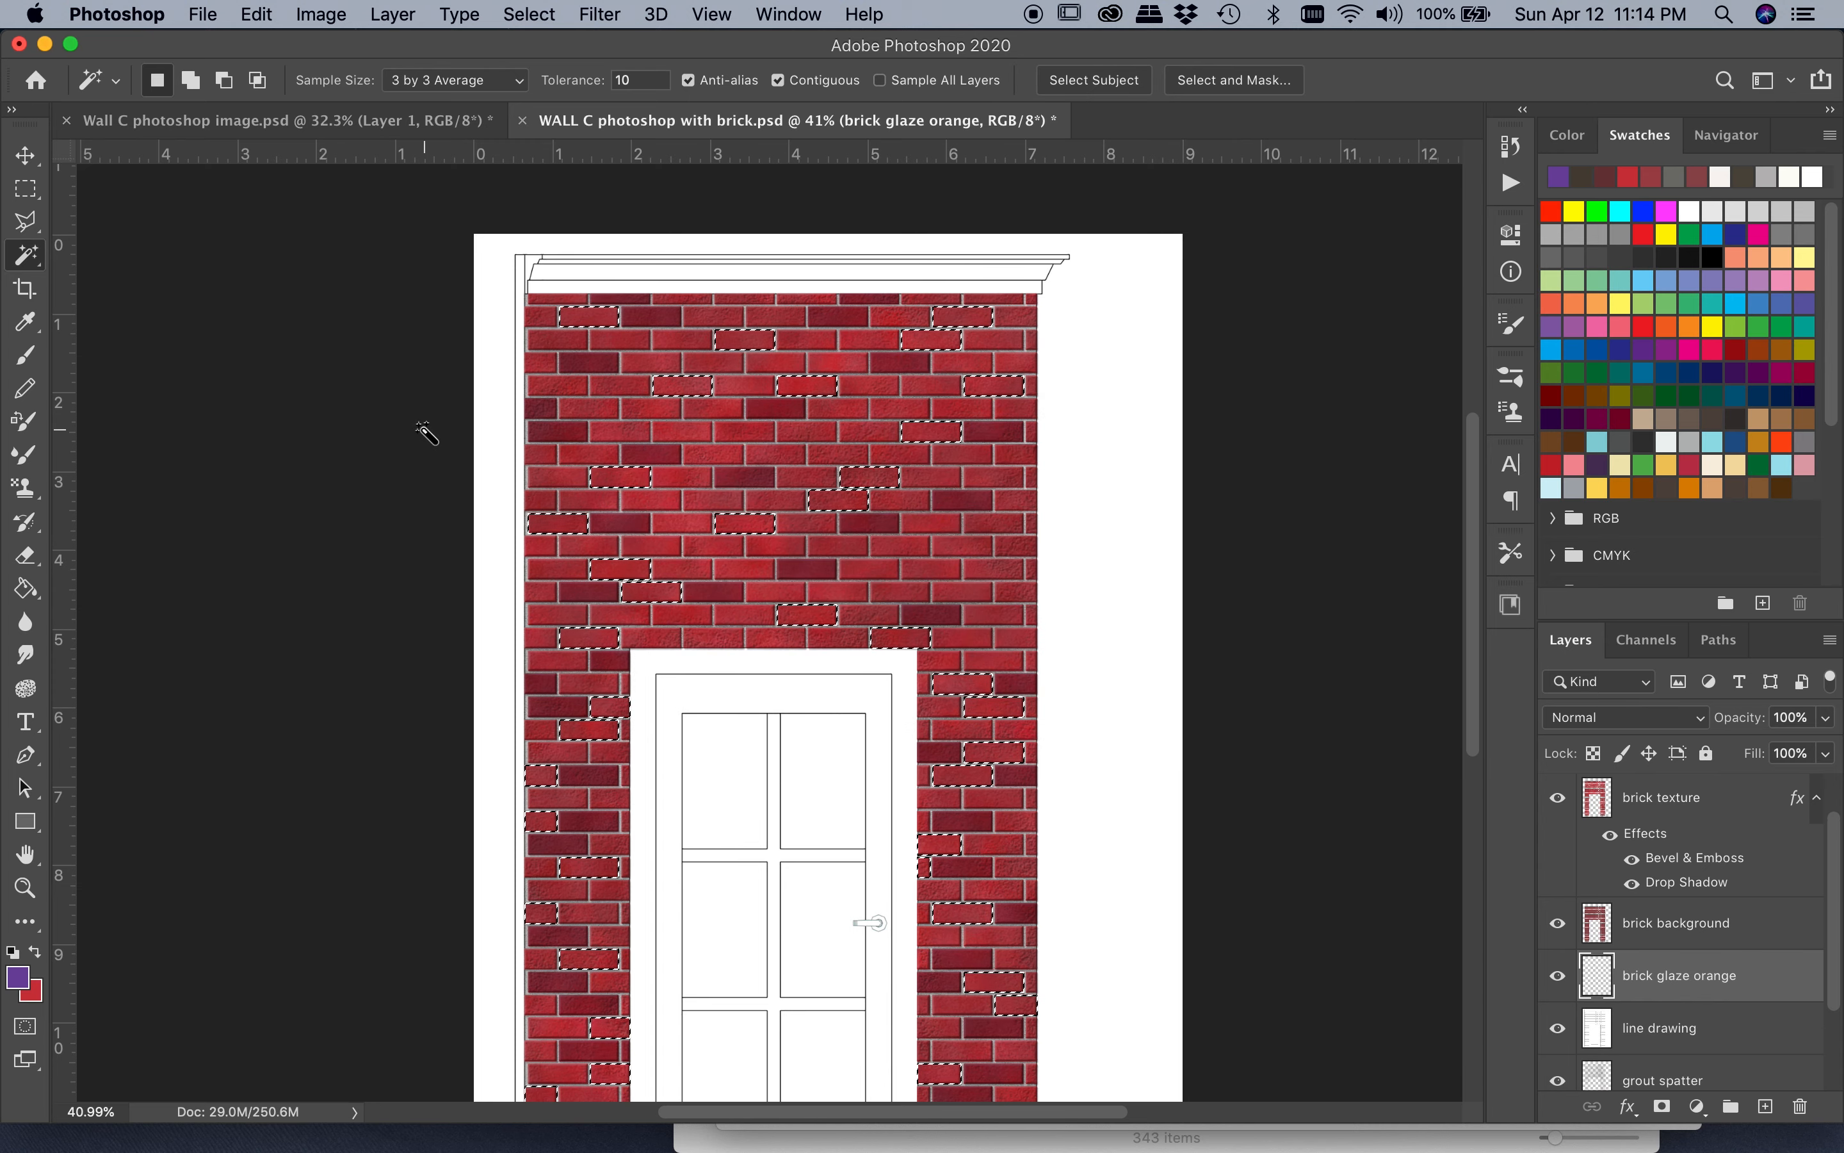
Step: Set the foreground color to the muted orange bd7a43
click(19, 976)
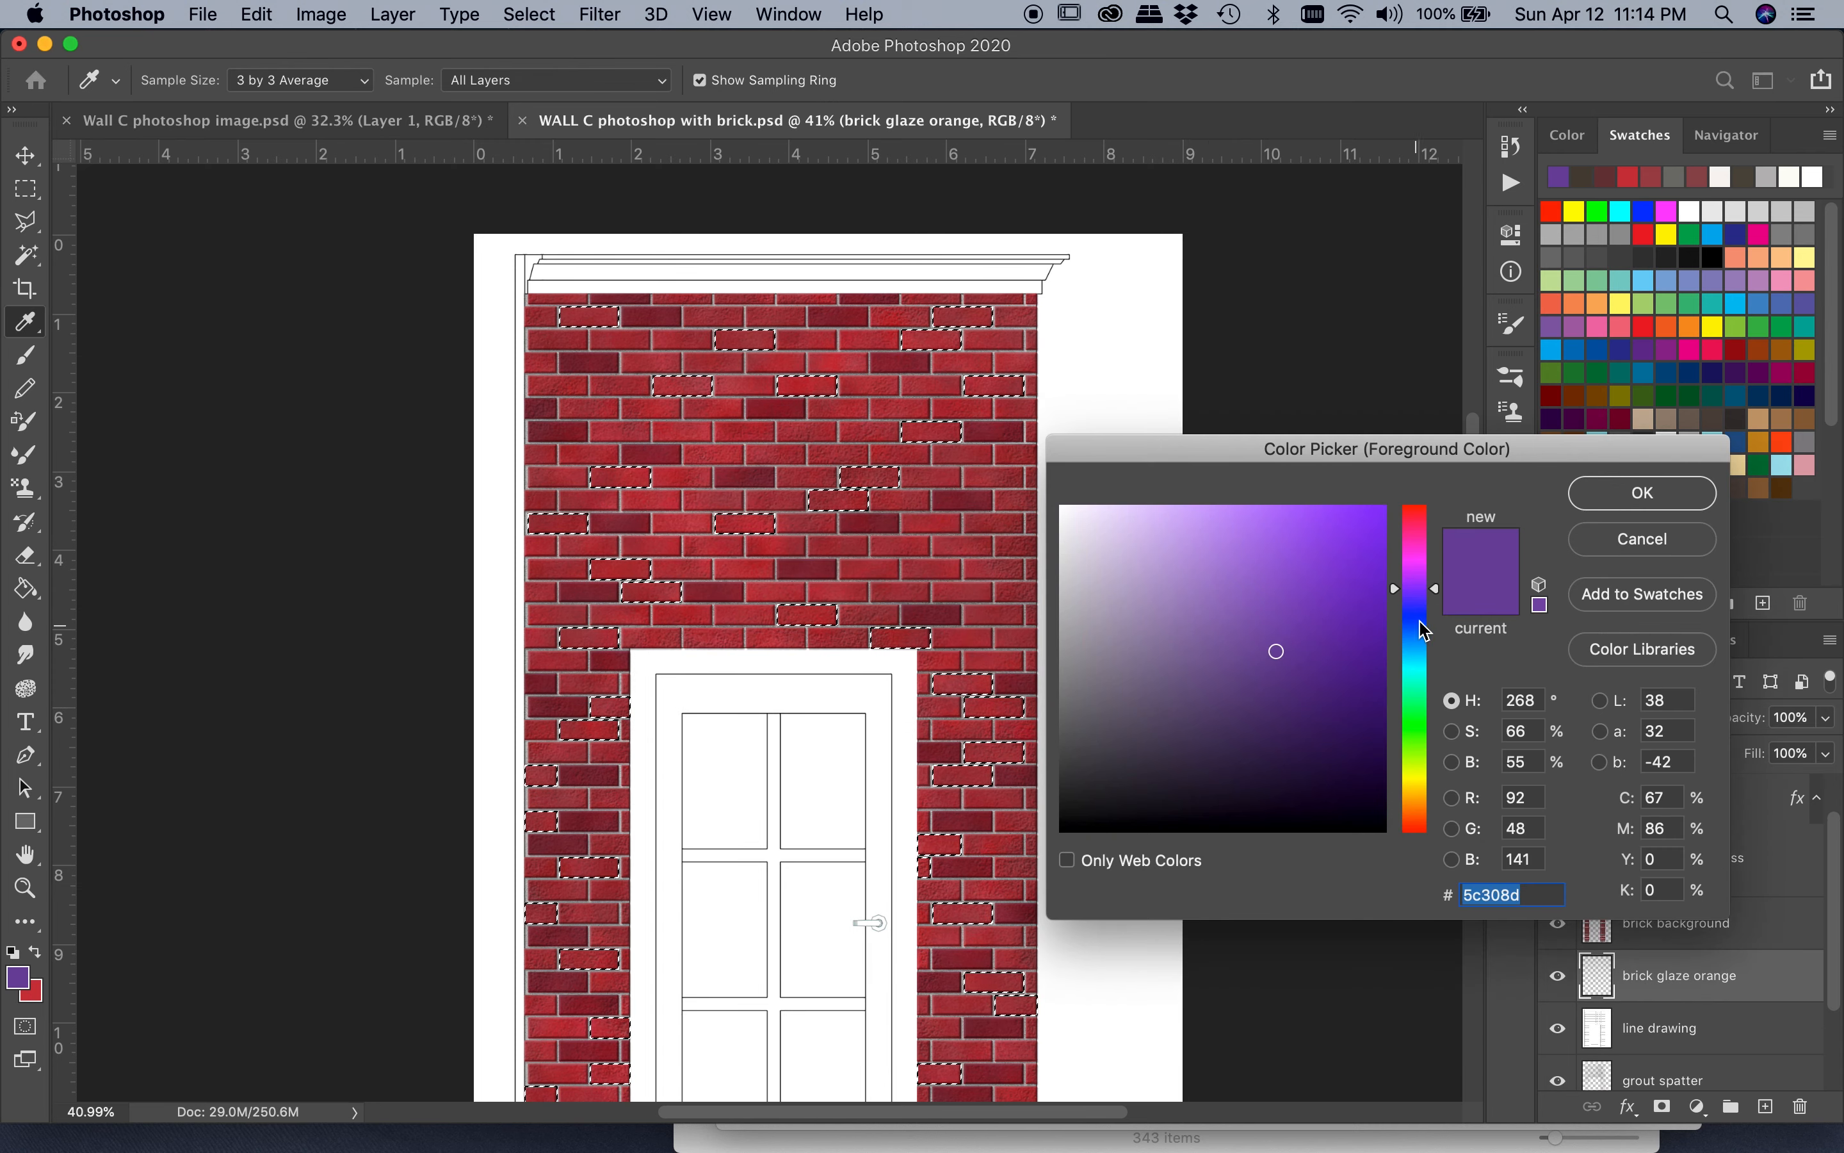
drag(1434, 587, 1439, 812)
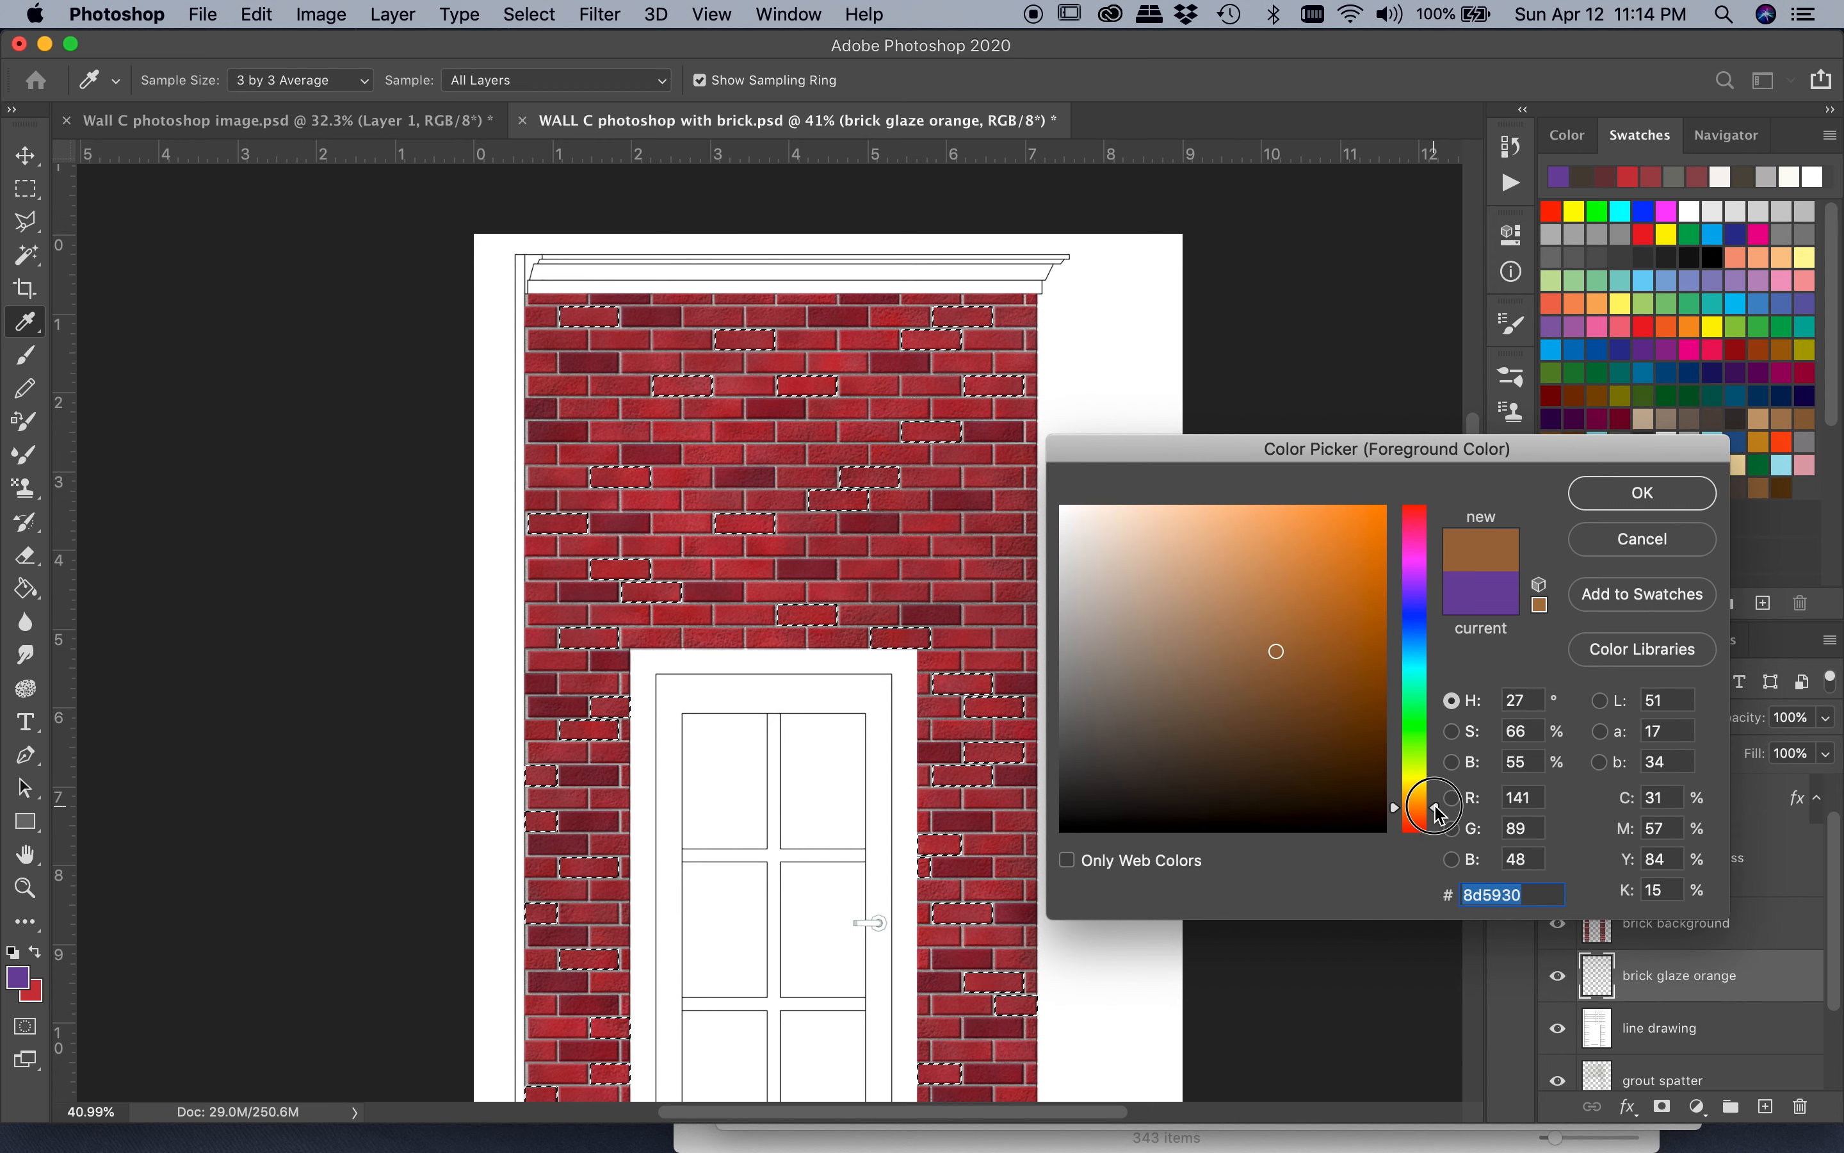
click(1304, 613)
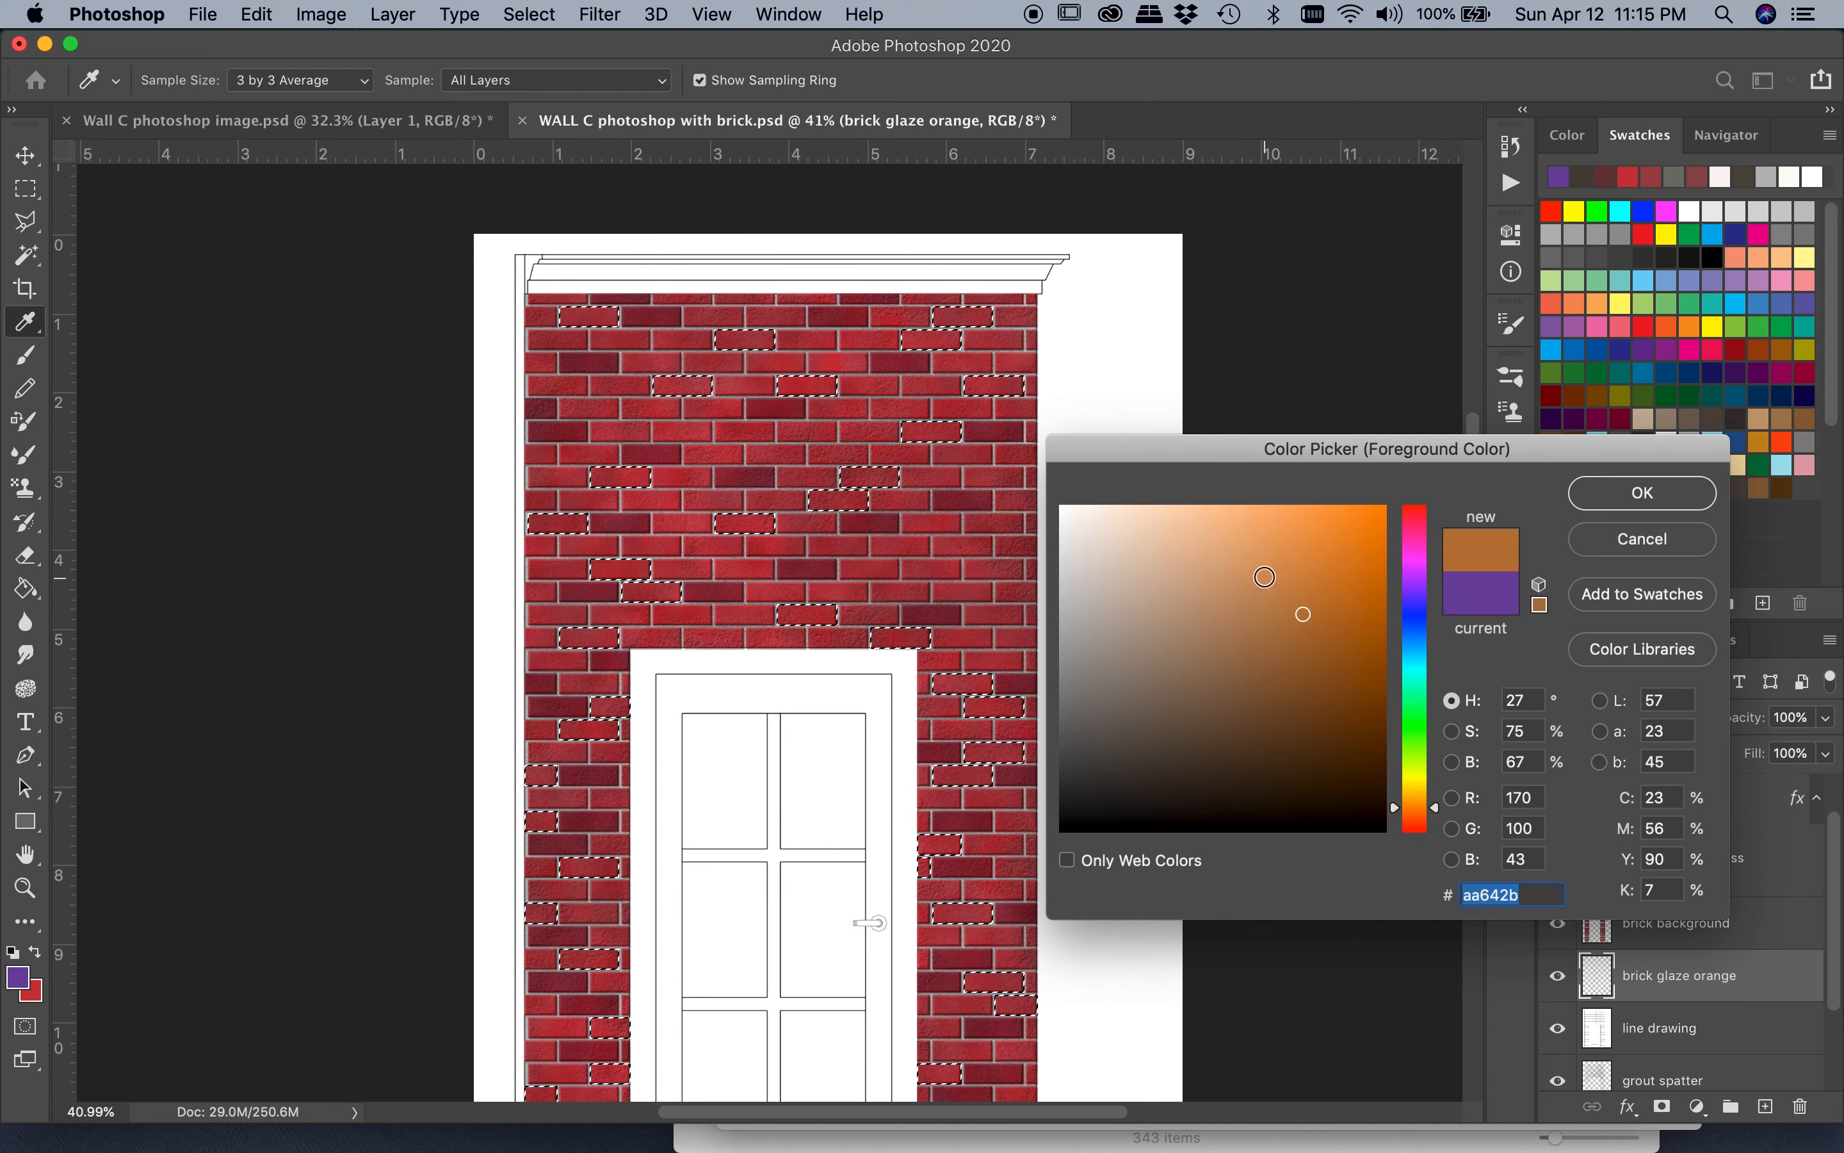
click(1271, 589)
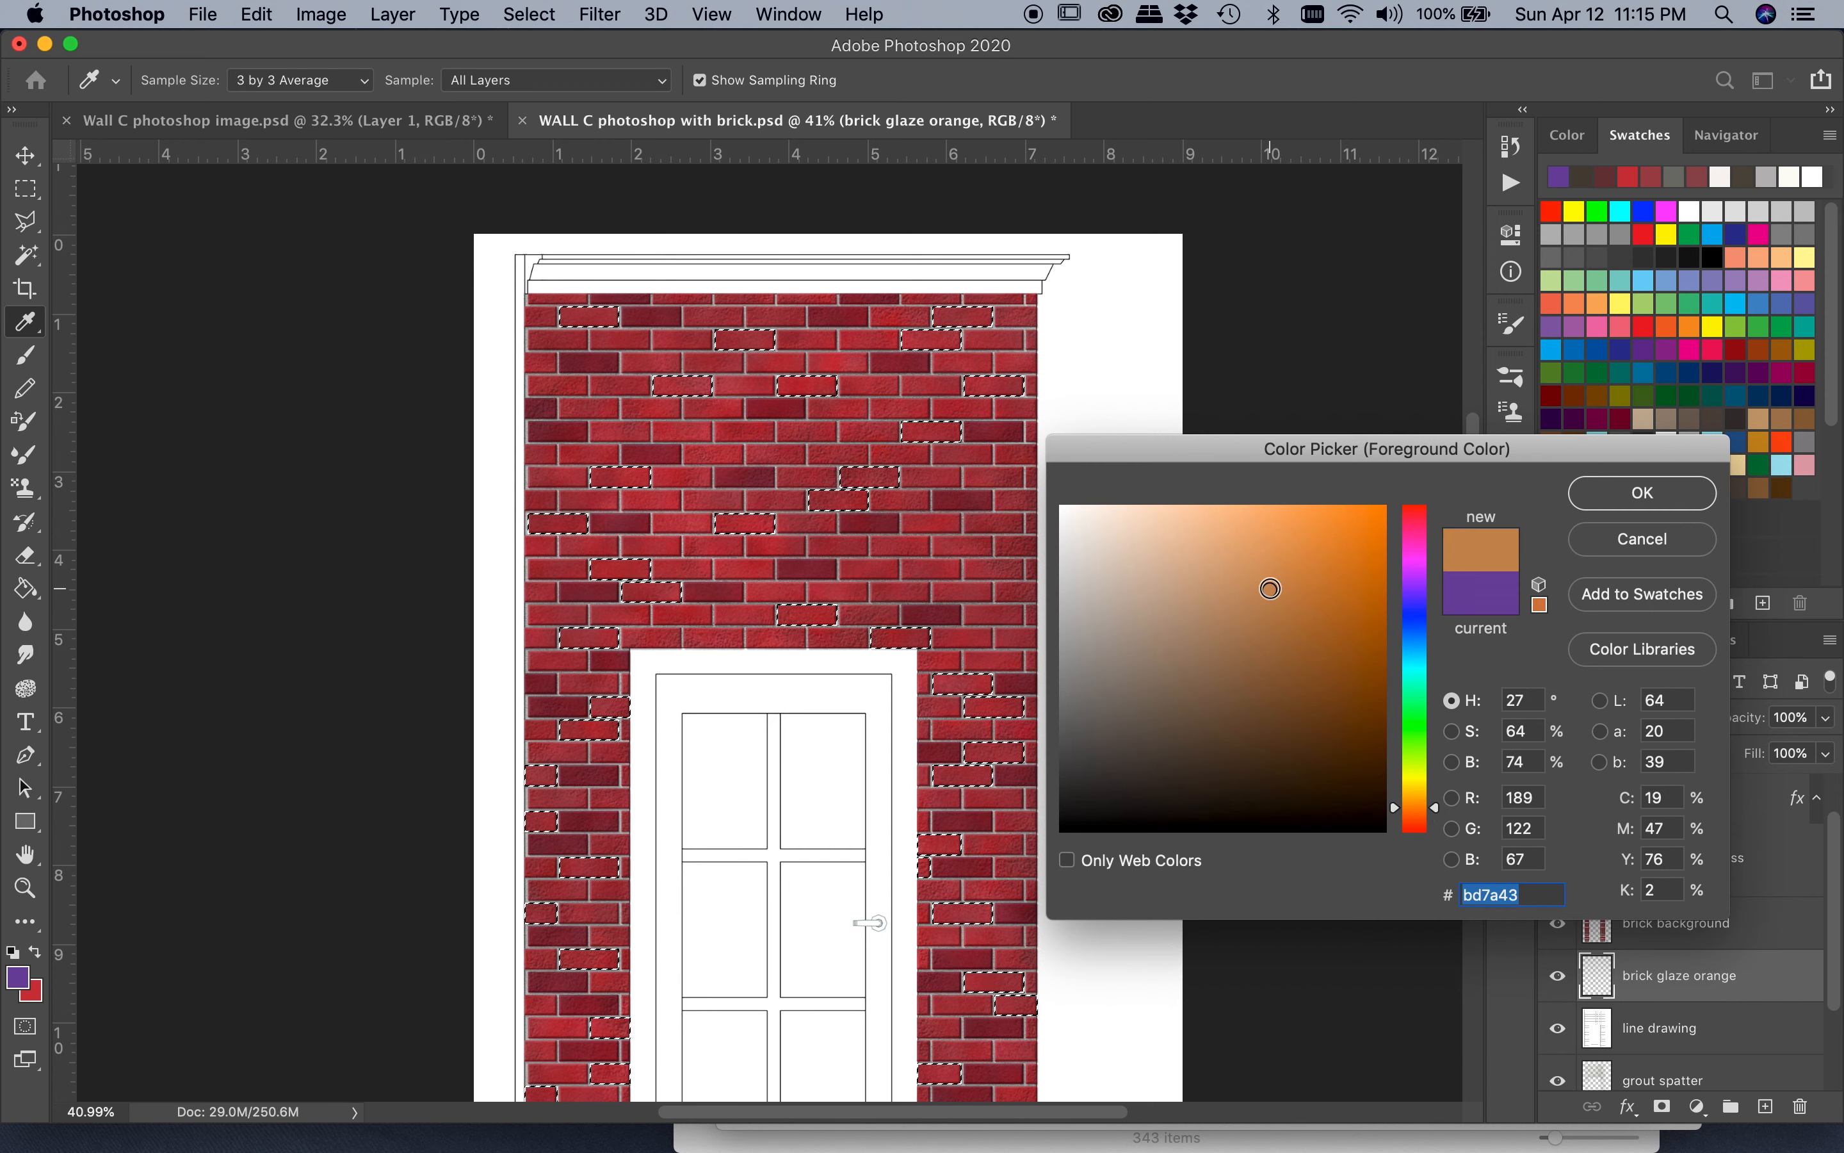
click(1648, 503)
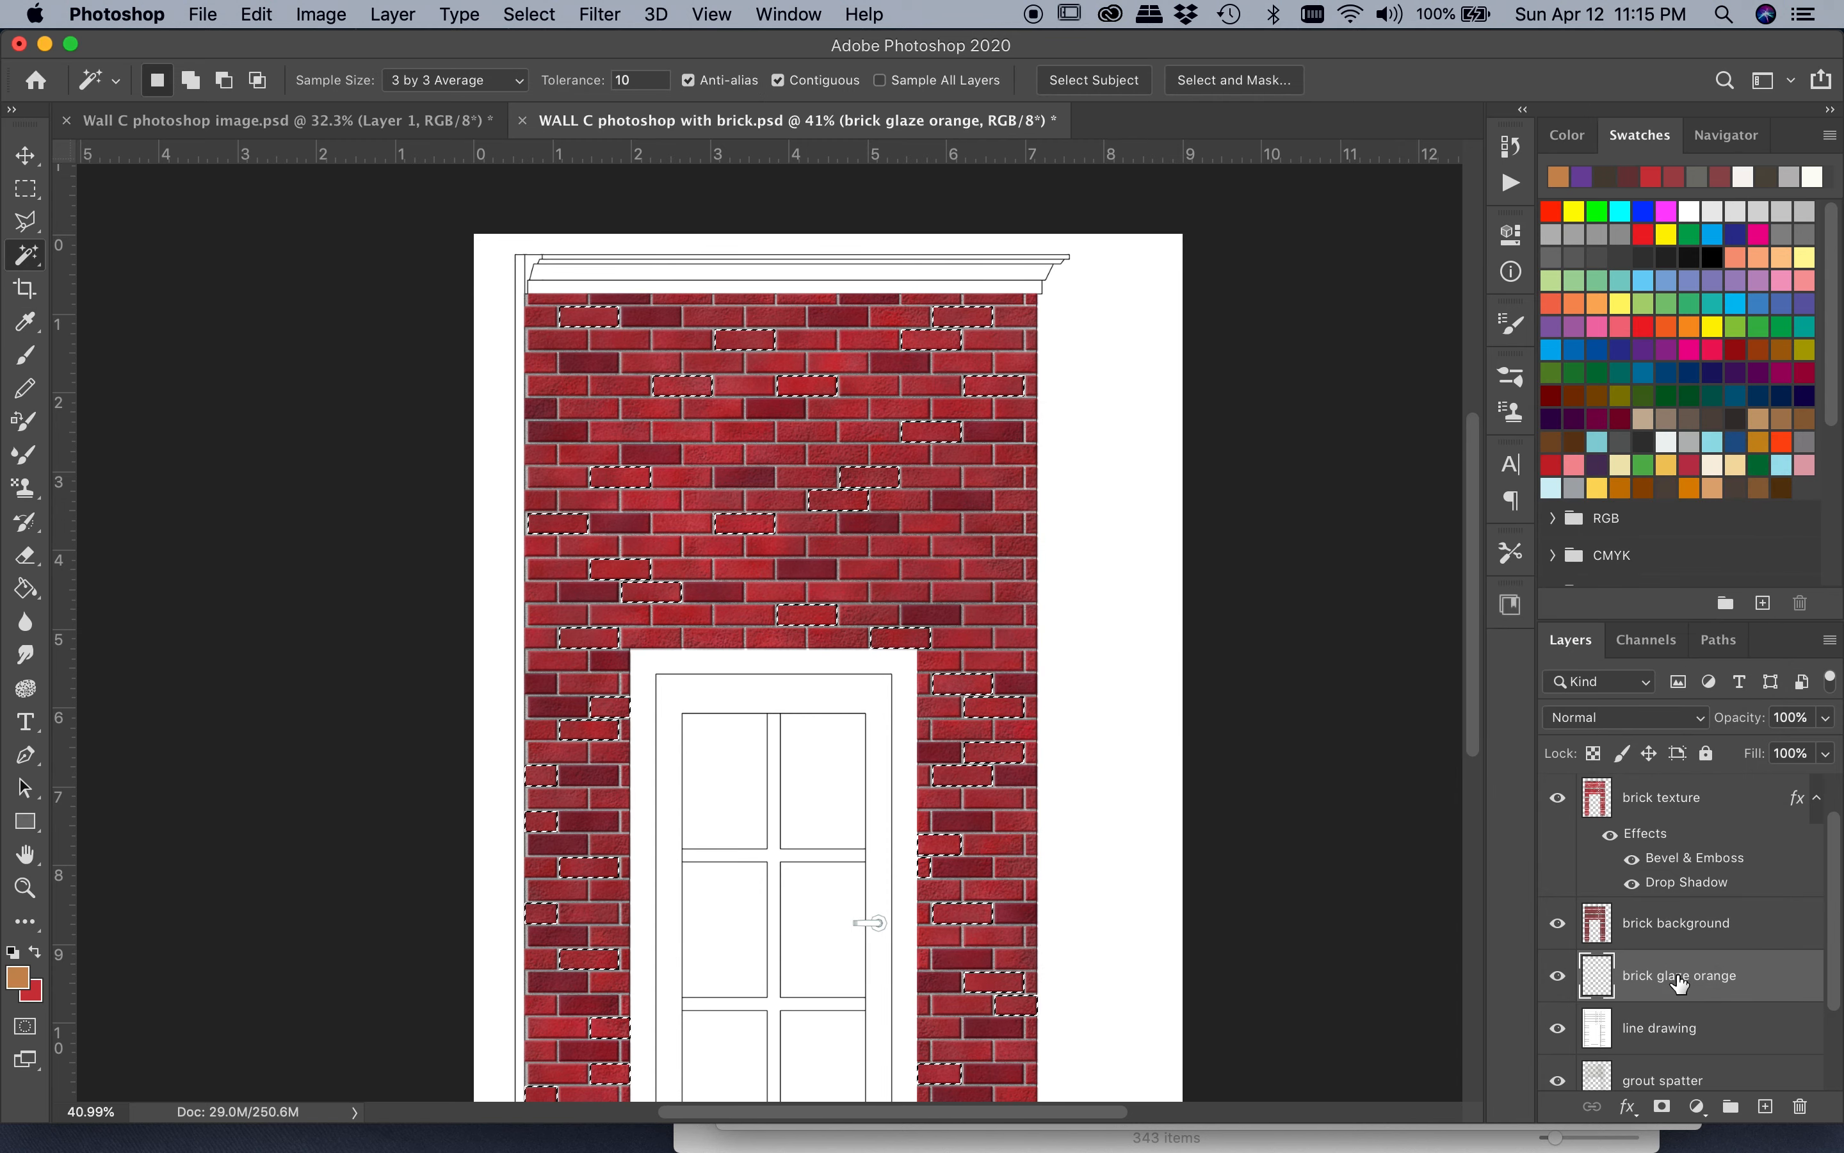
Step: Move the brick glaze orange layer above brick glaze purple and fill the selected bricks with the foreground color in Normal mode at 100% opacity
drag(1753, 980, 1742, 789)
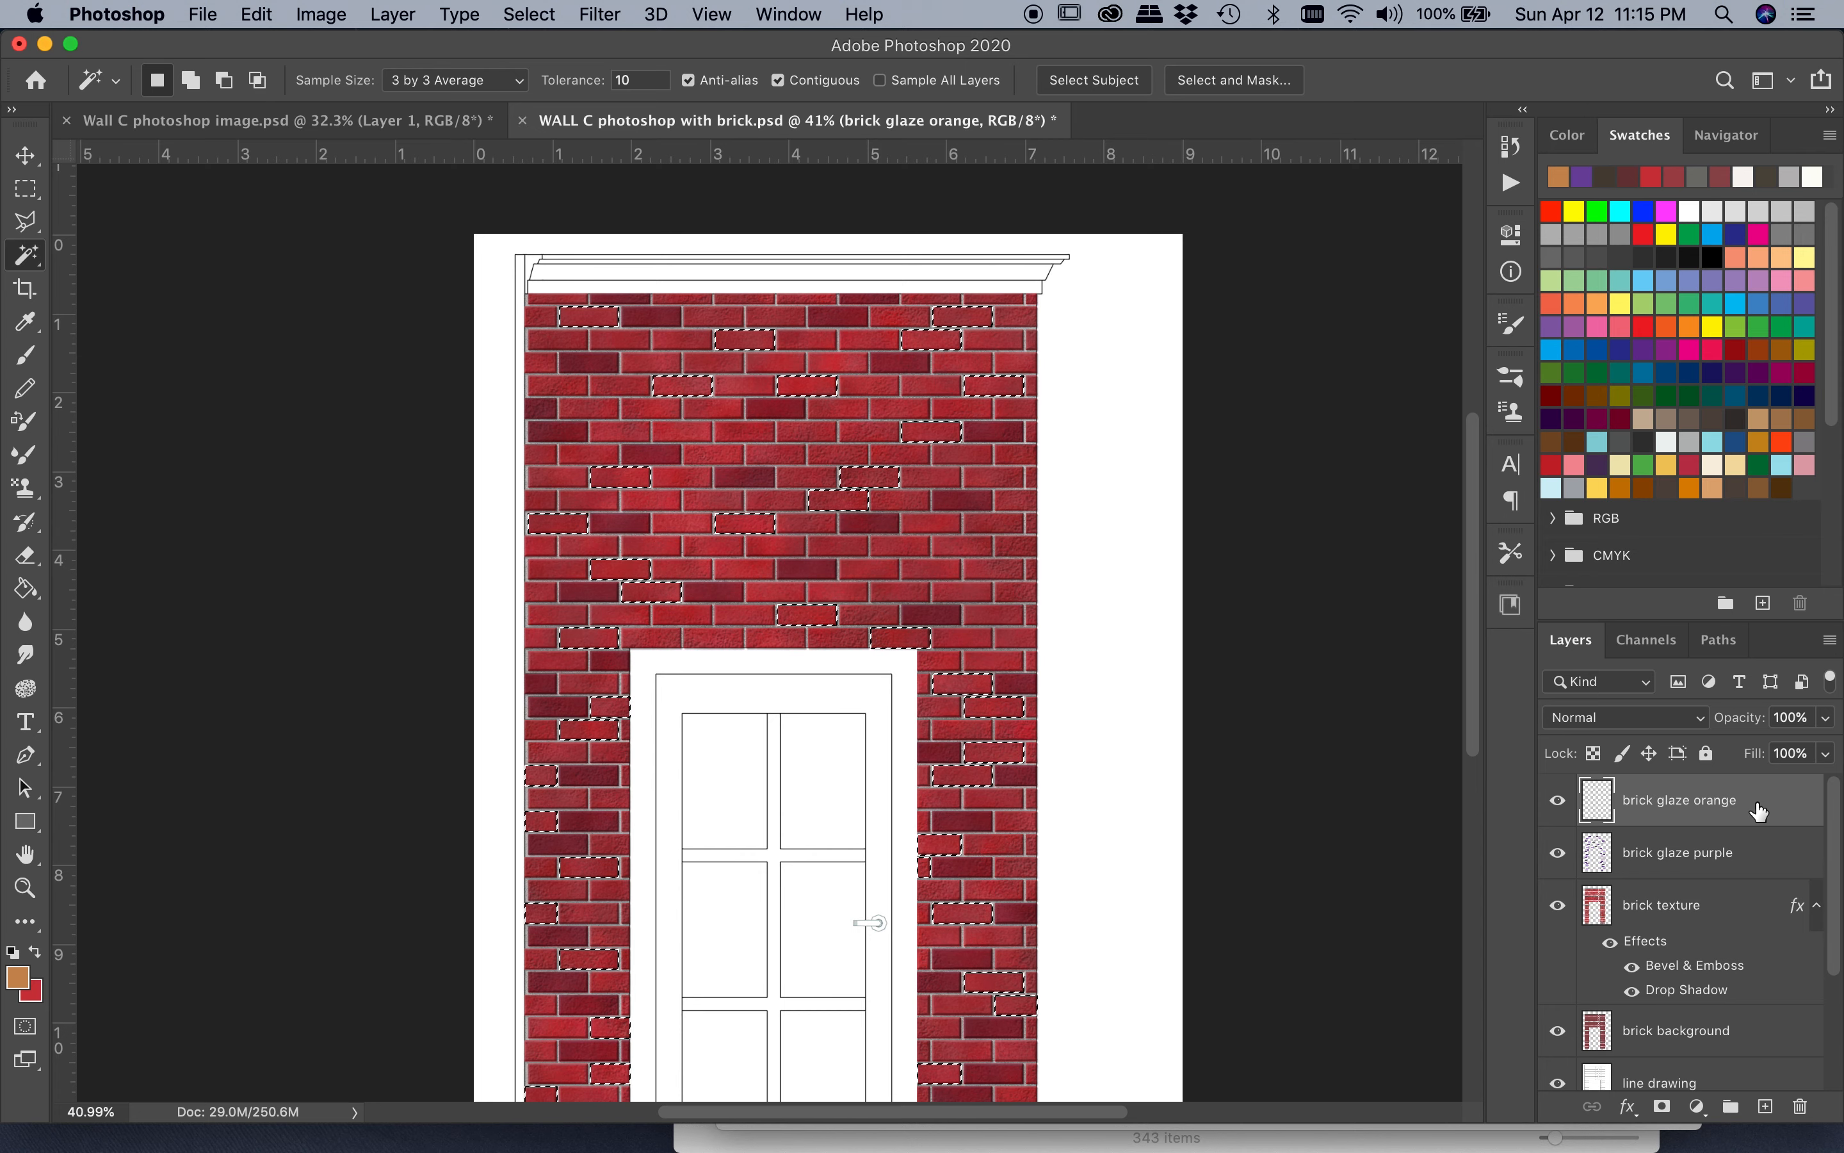
click(258, 13)
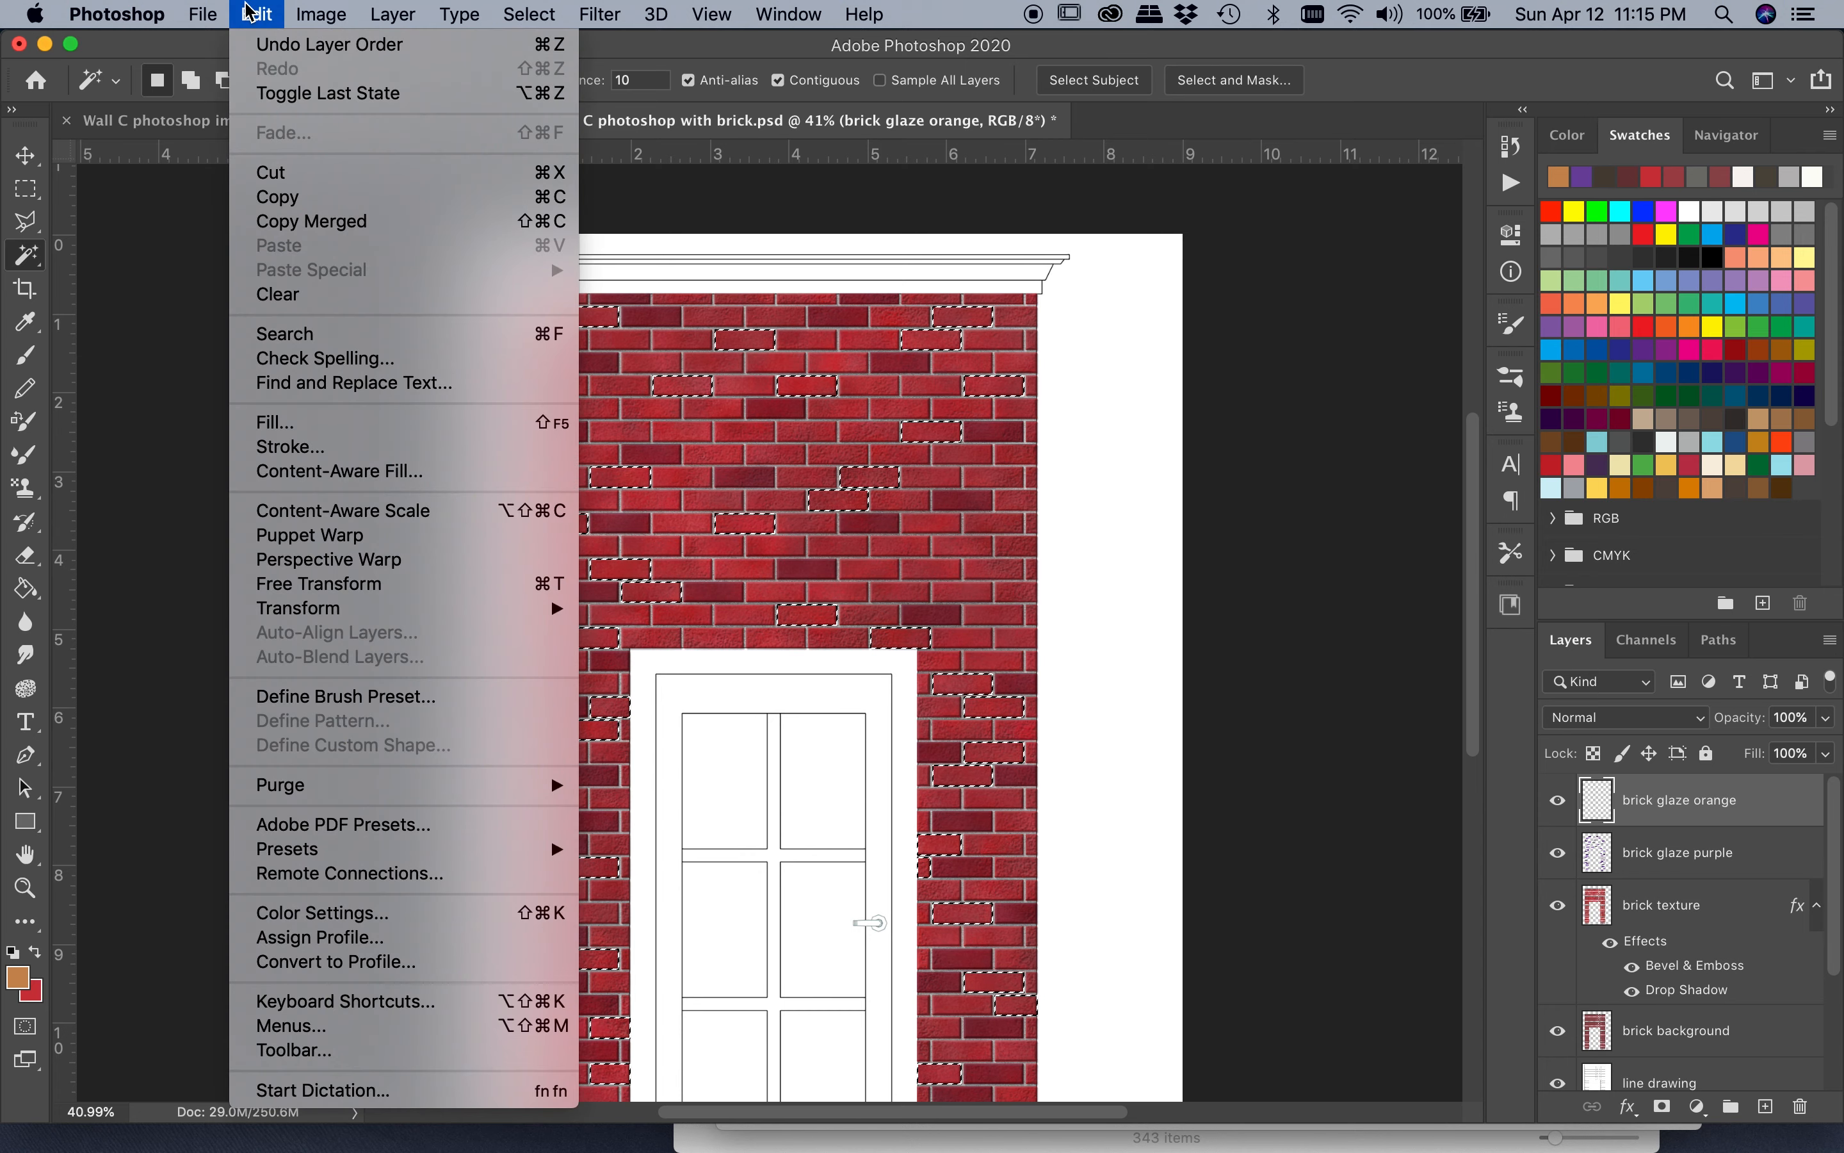
click(308, 423)
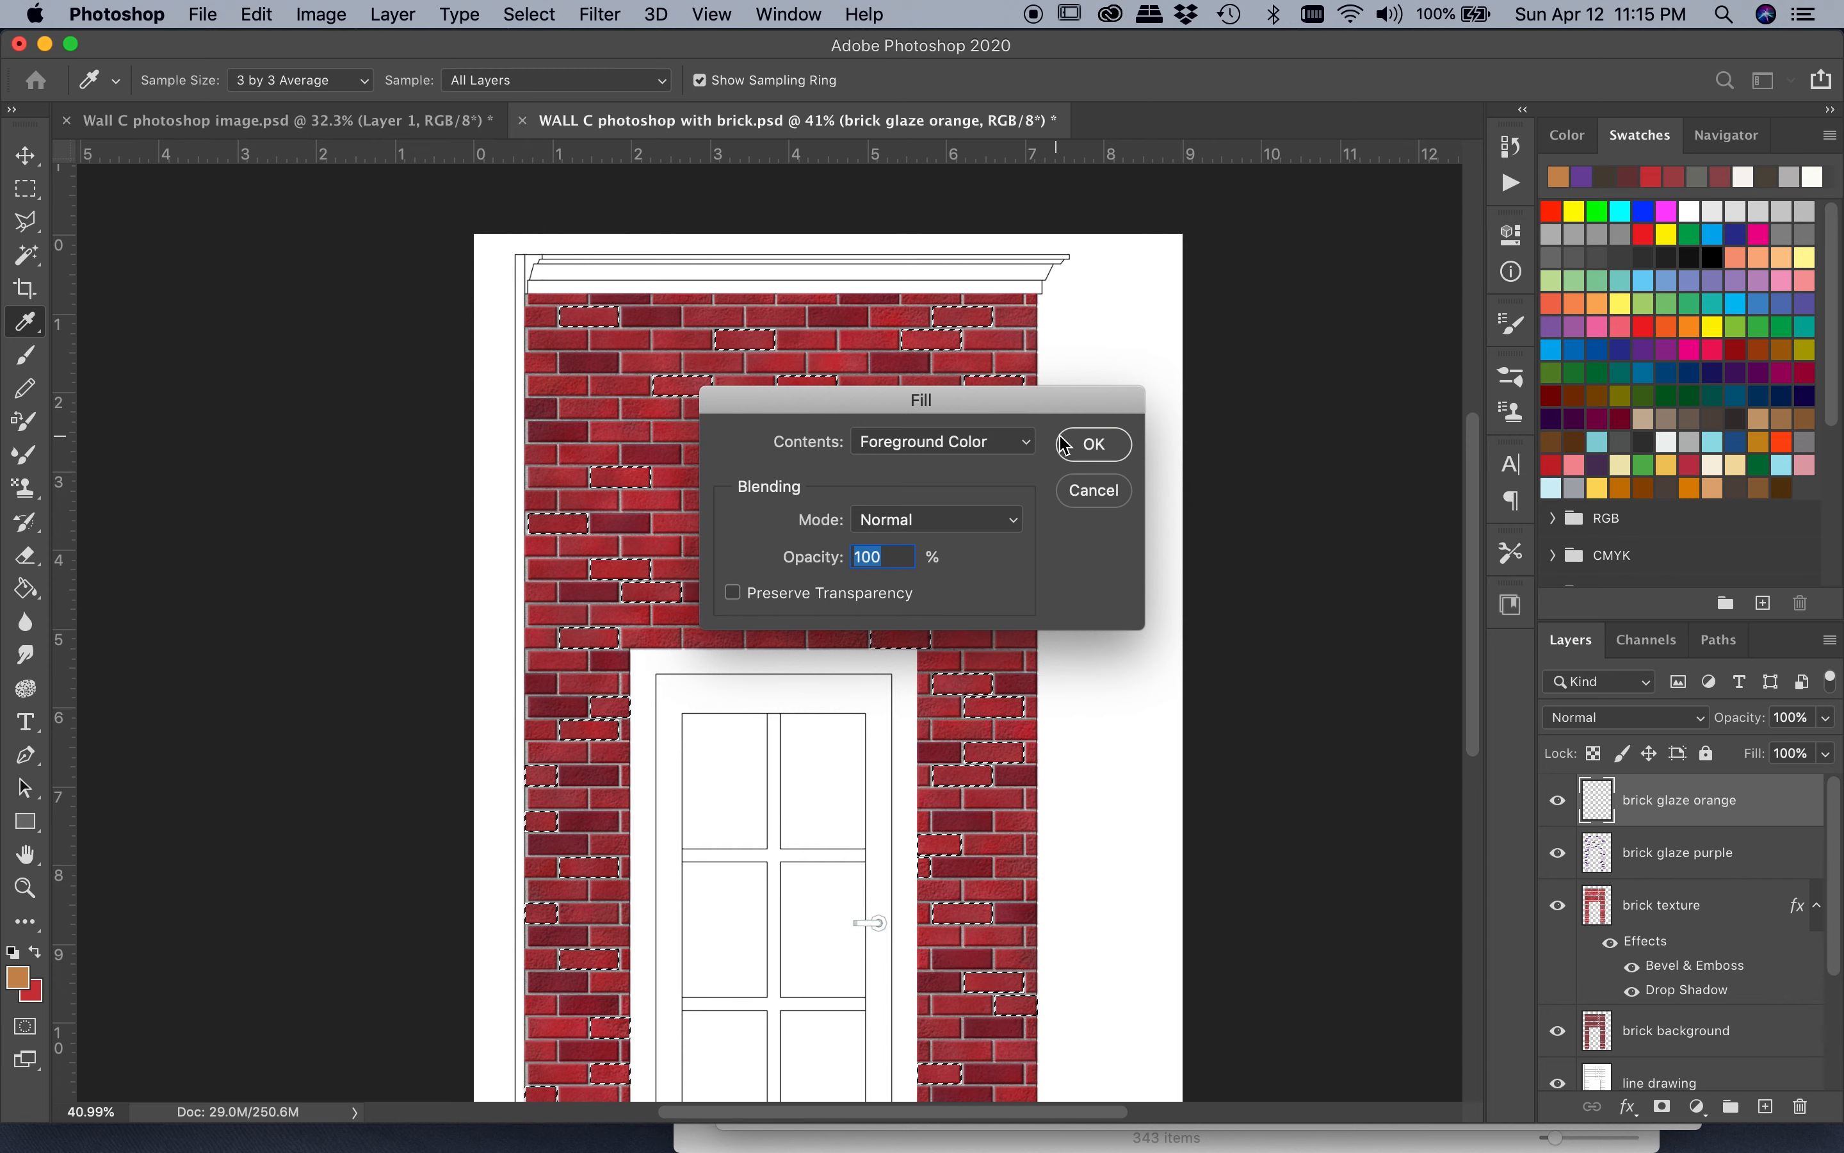
click(1088, 443)
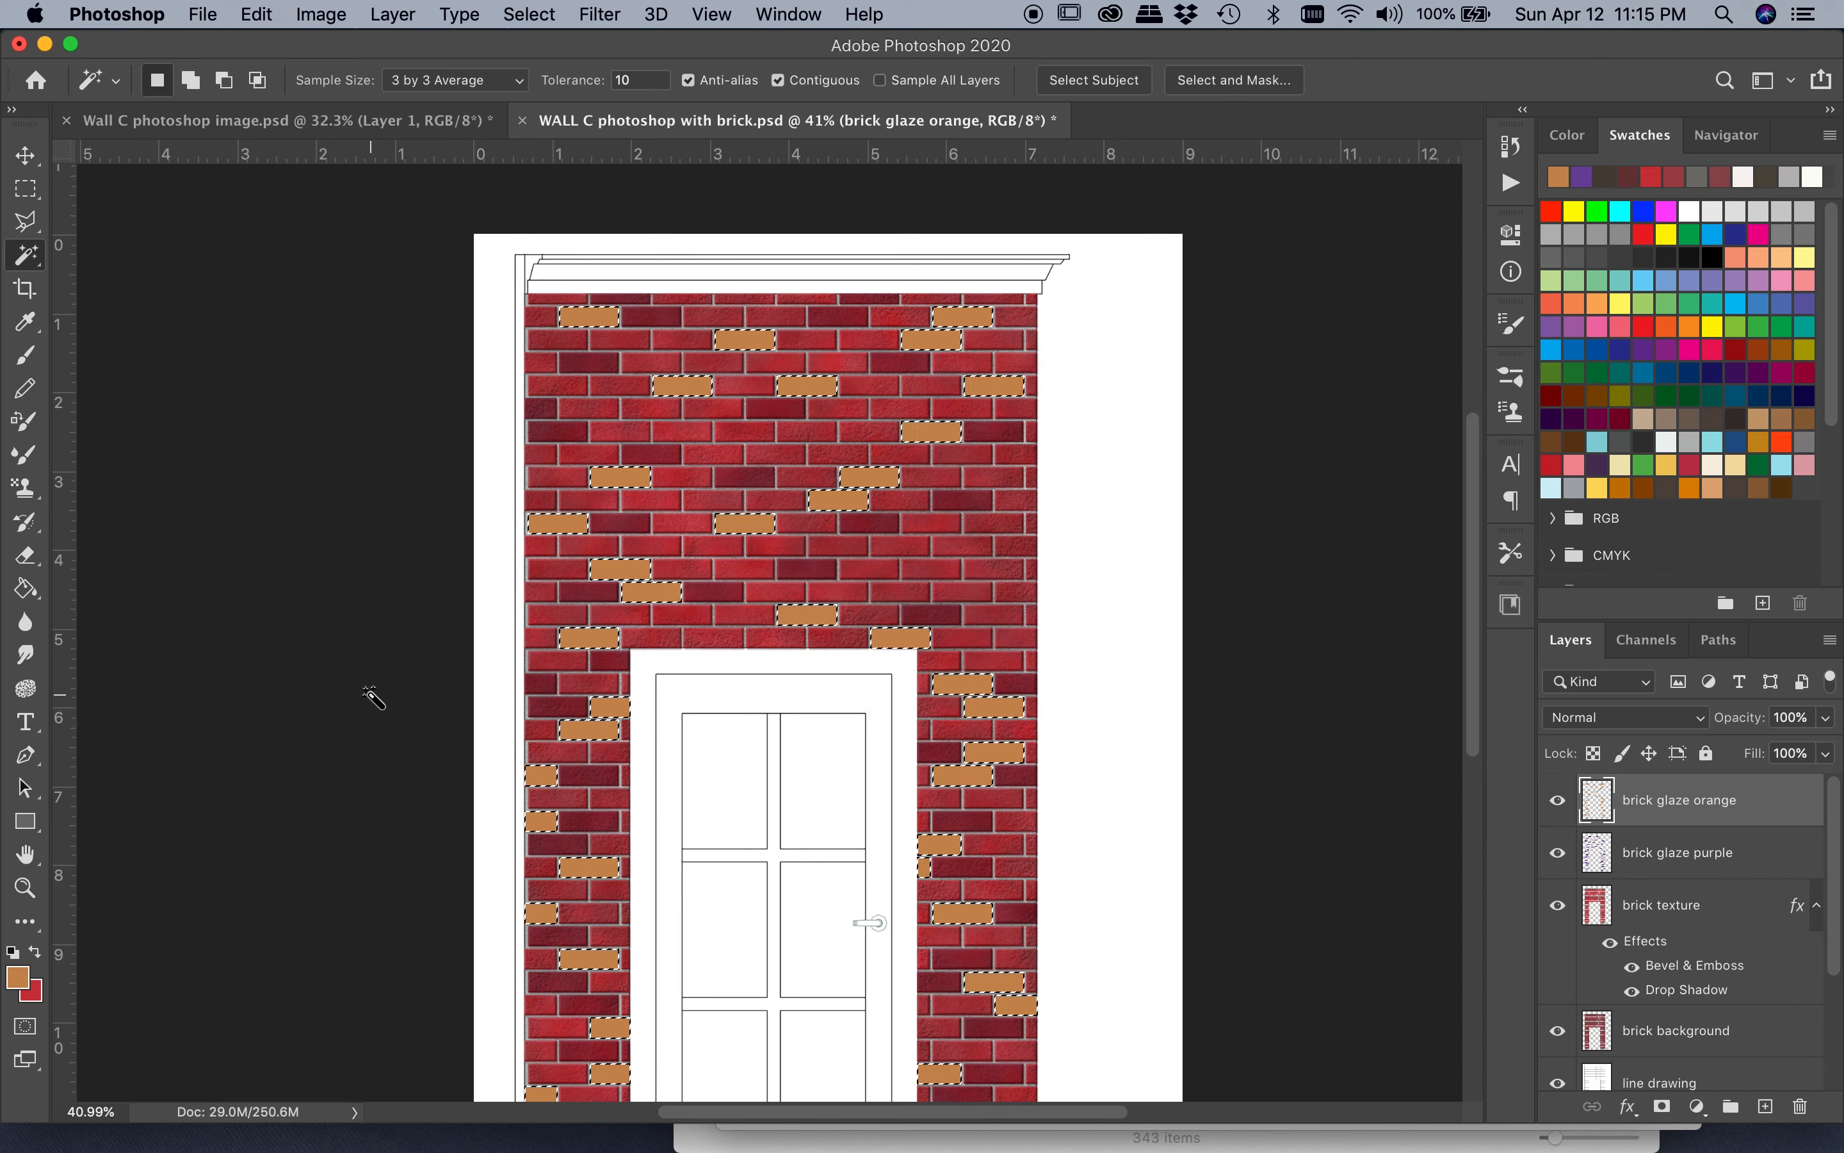
scroll(372, 693, down, 5)
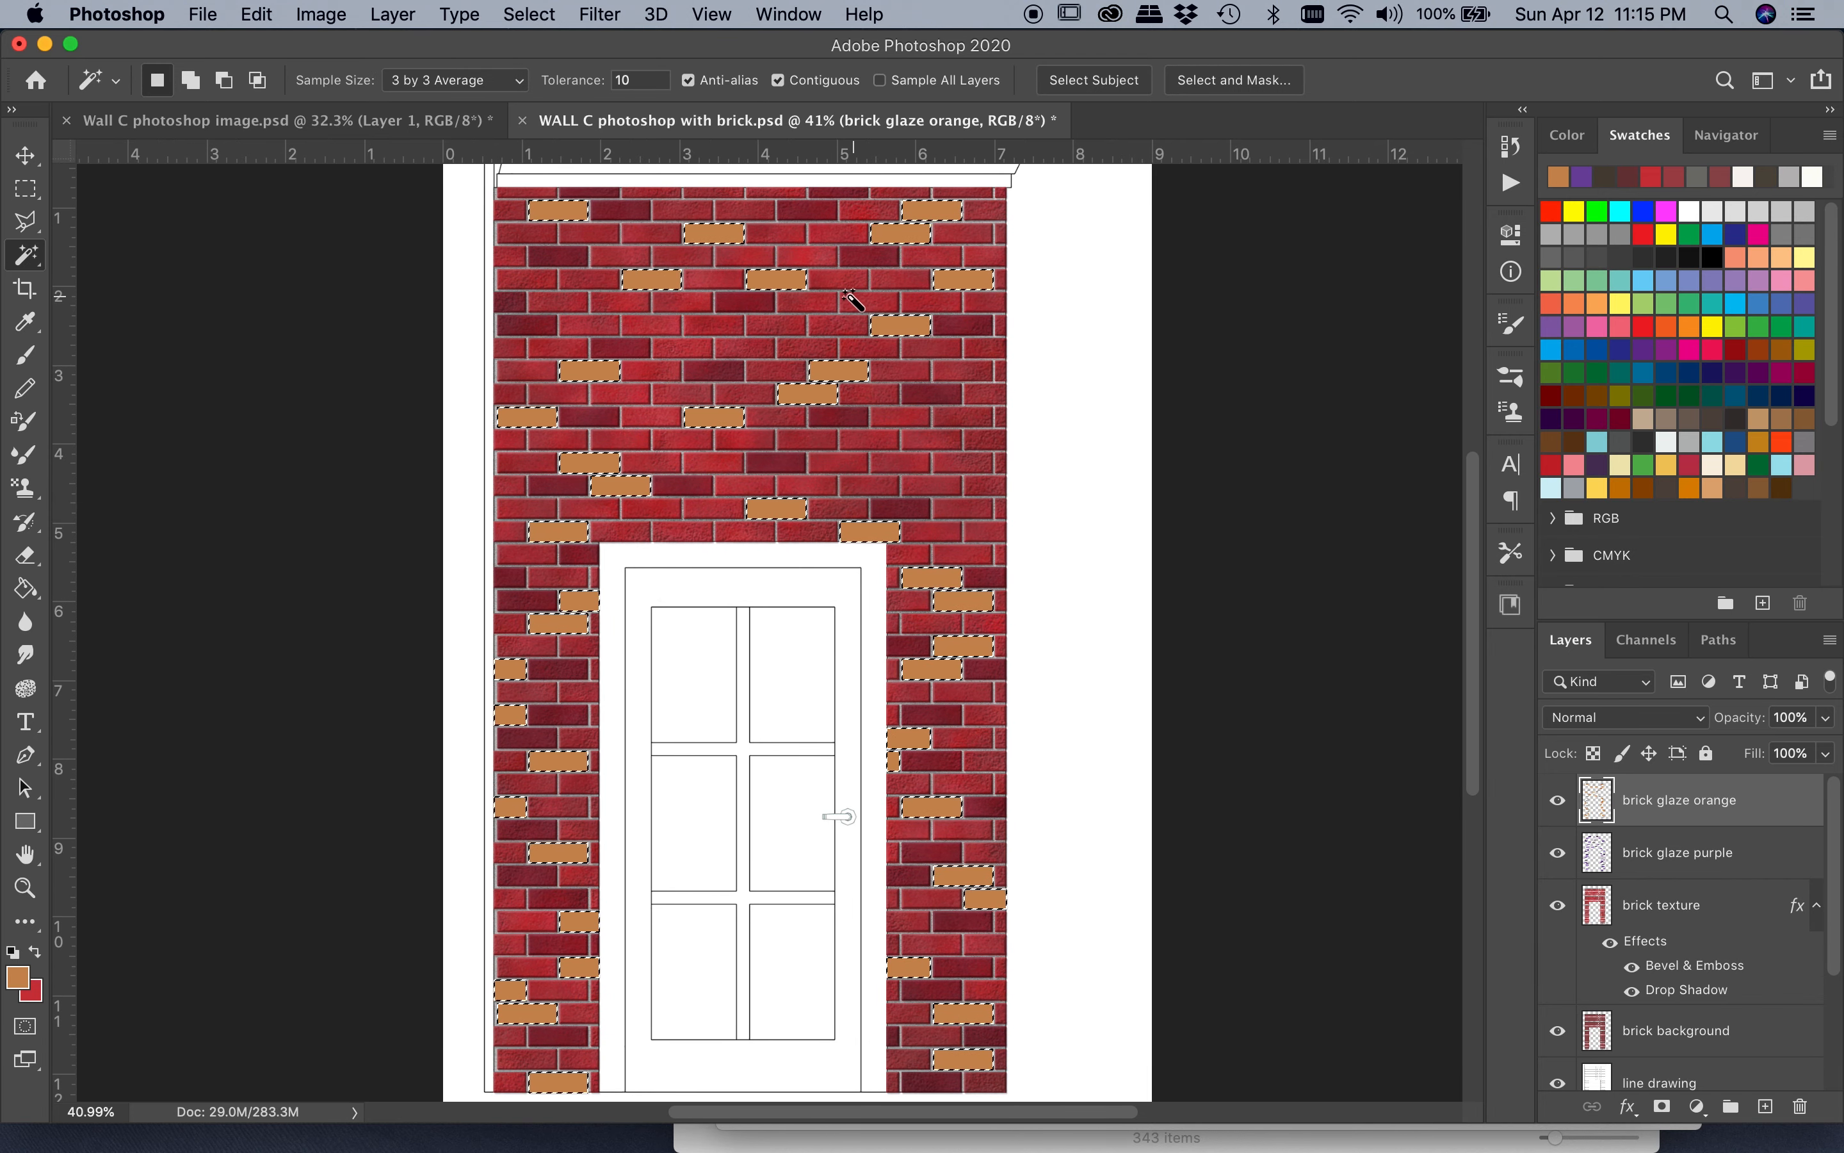
Step: Deselect the filled bricks and set the brick glaze orange layer's blend mode to Screen
key(super+d)
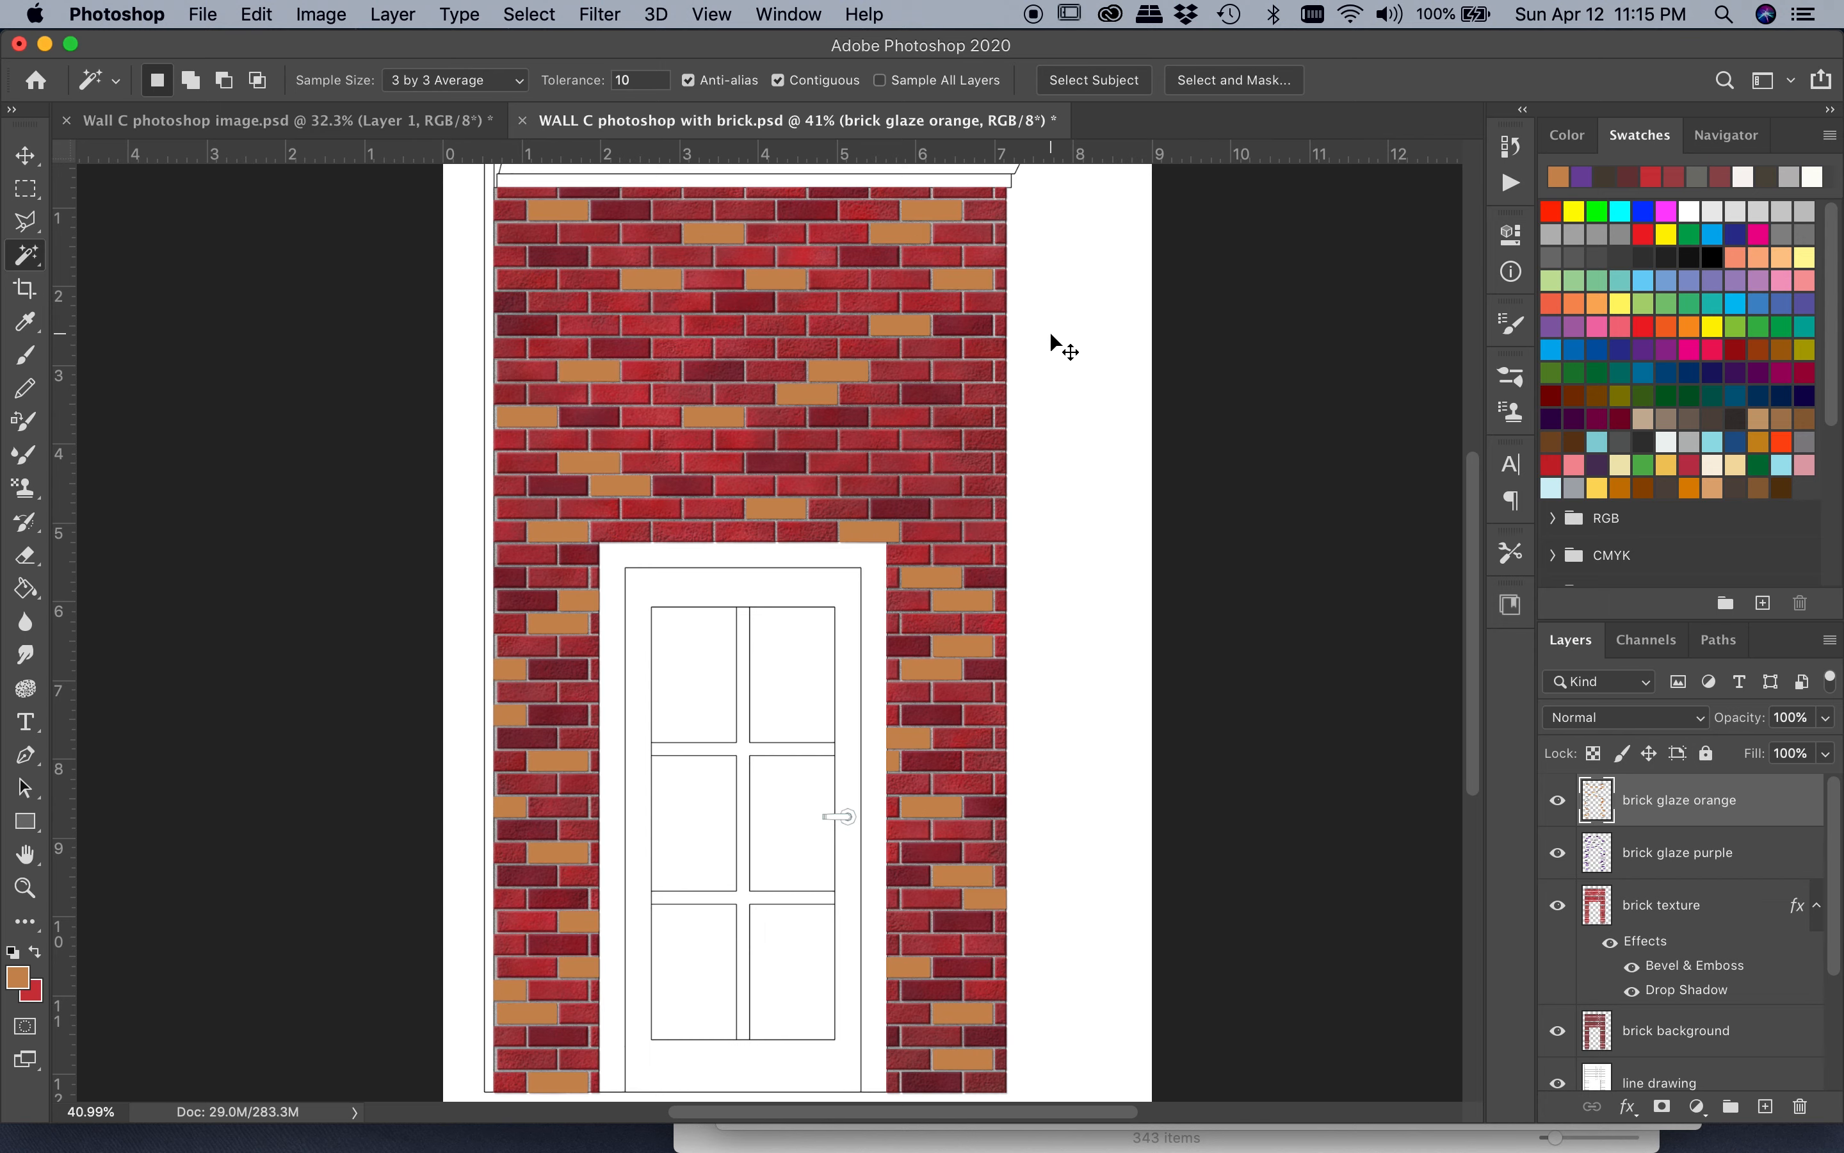
scroll(797, 365, up, 6)
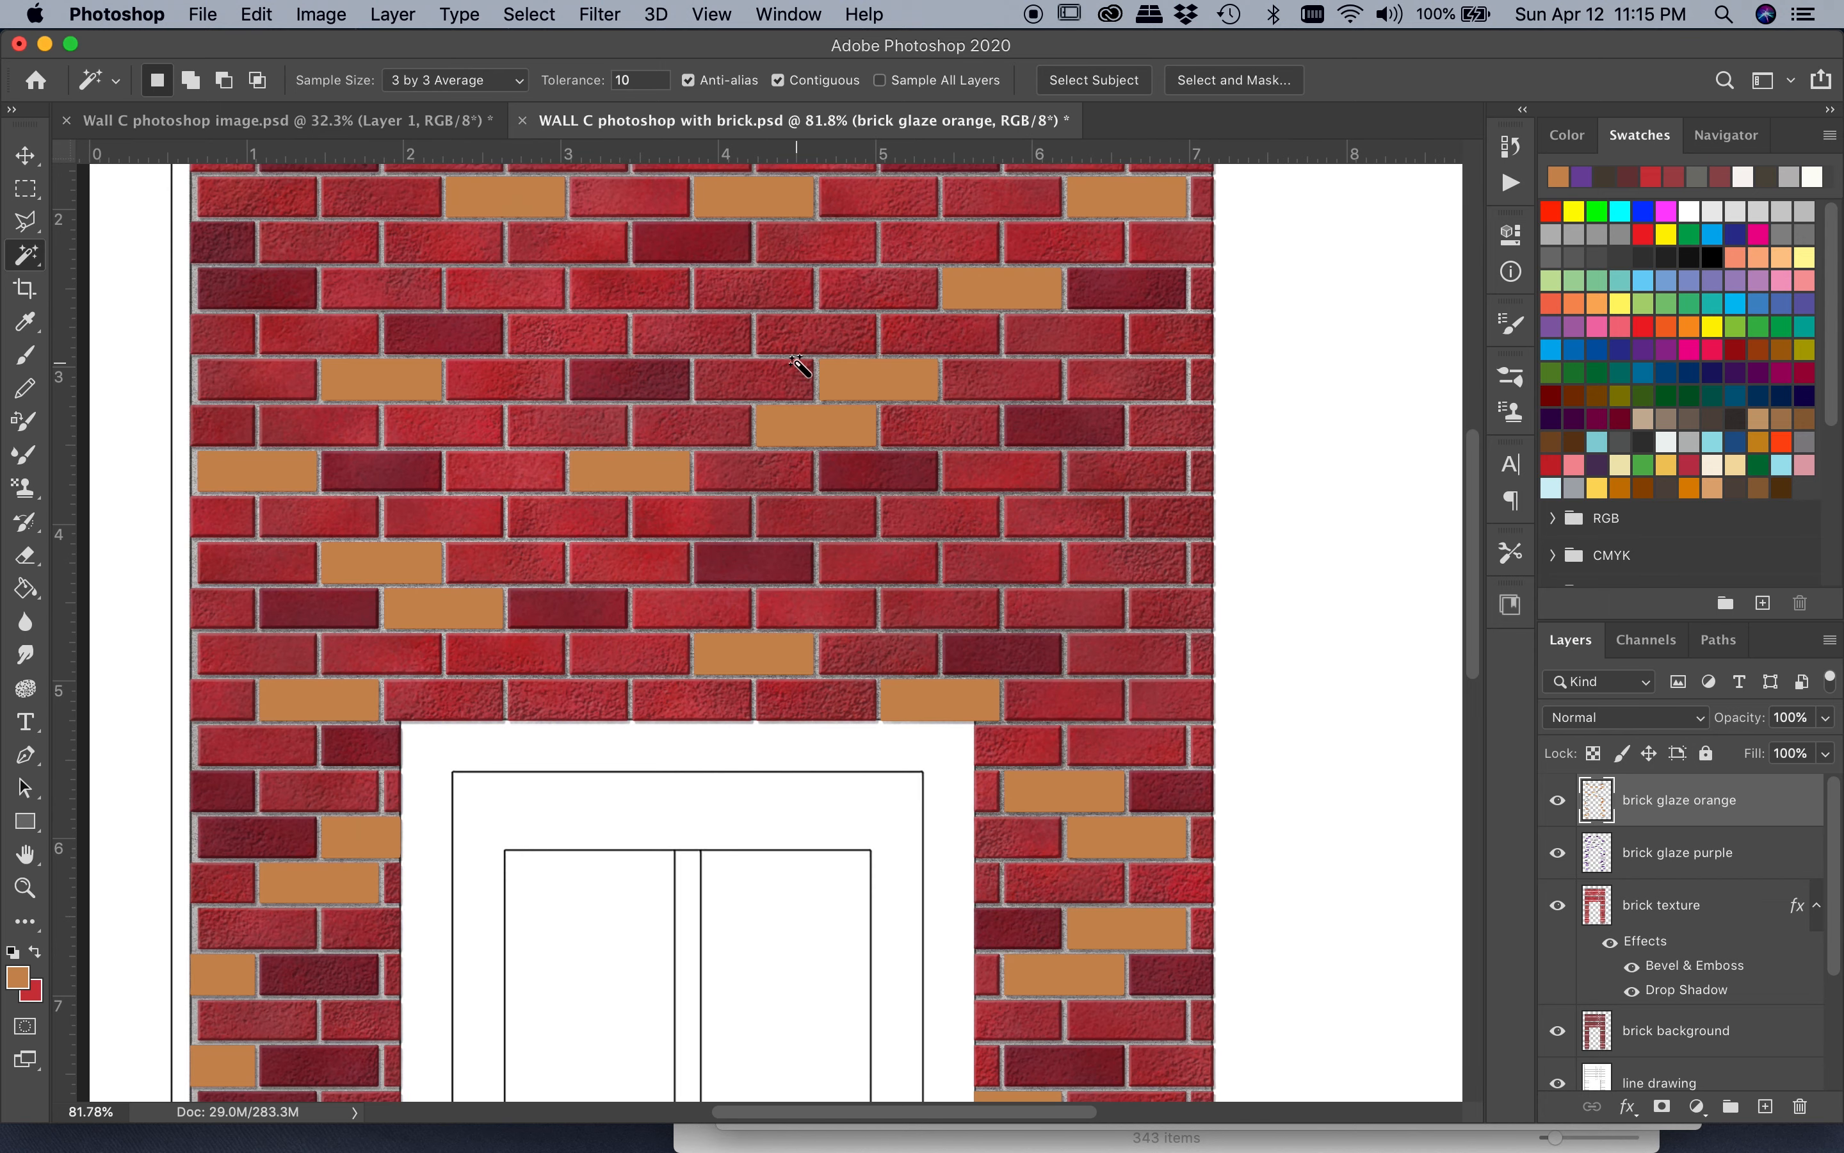
scroll(779, 448, down, 5)
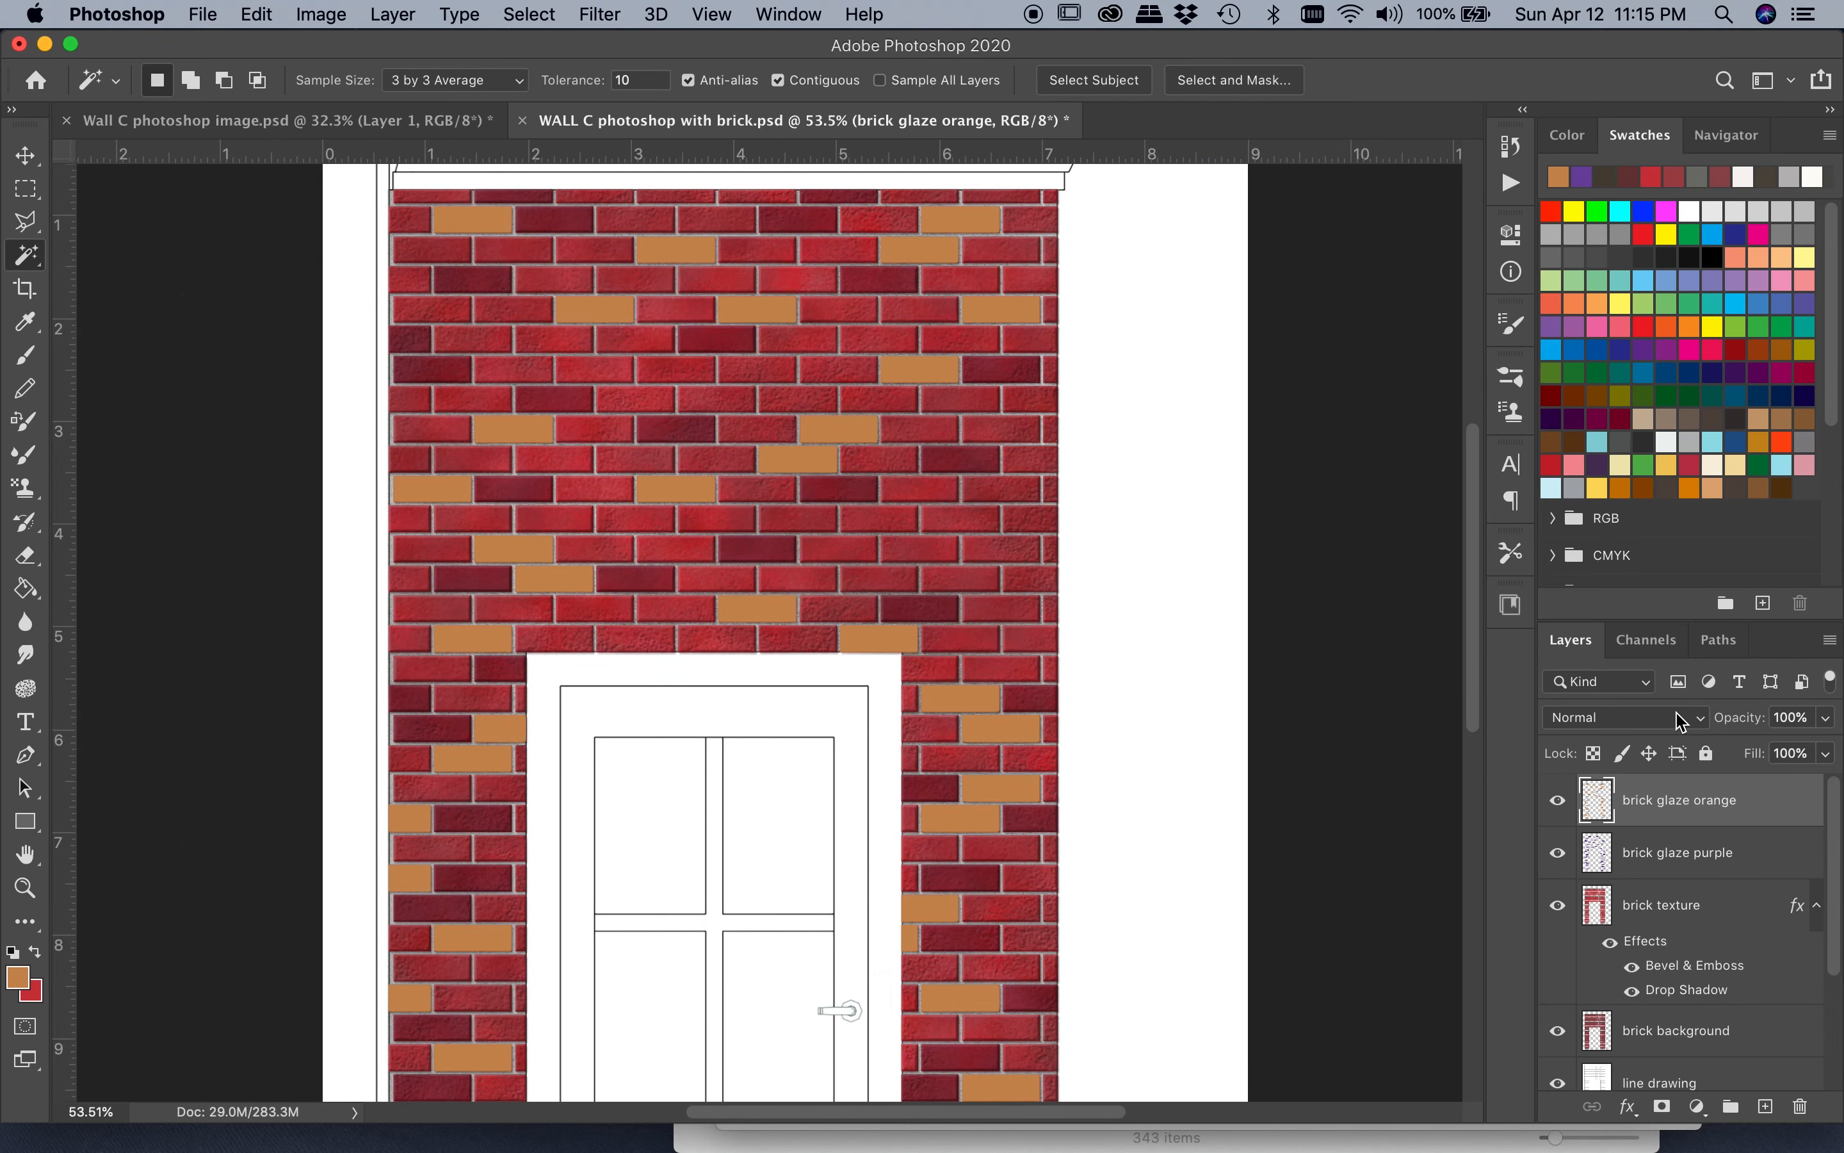
click(1687, 725)
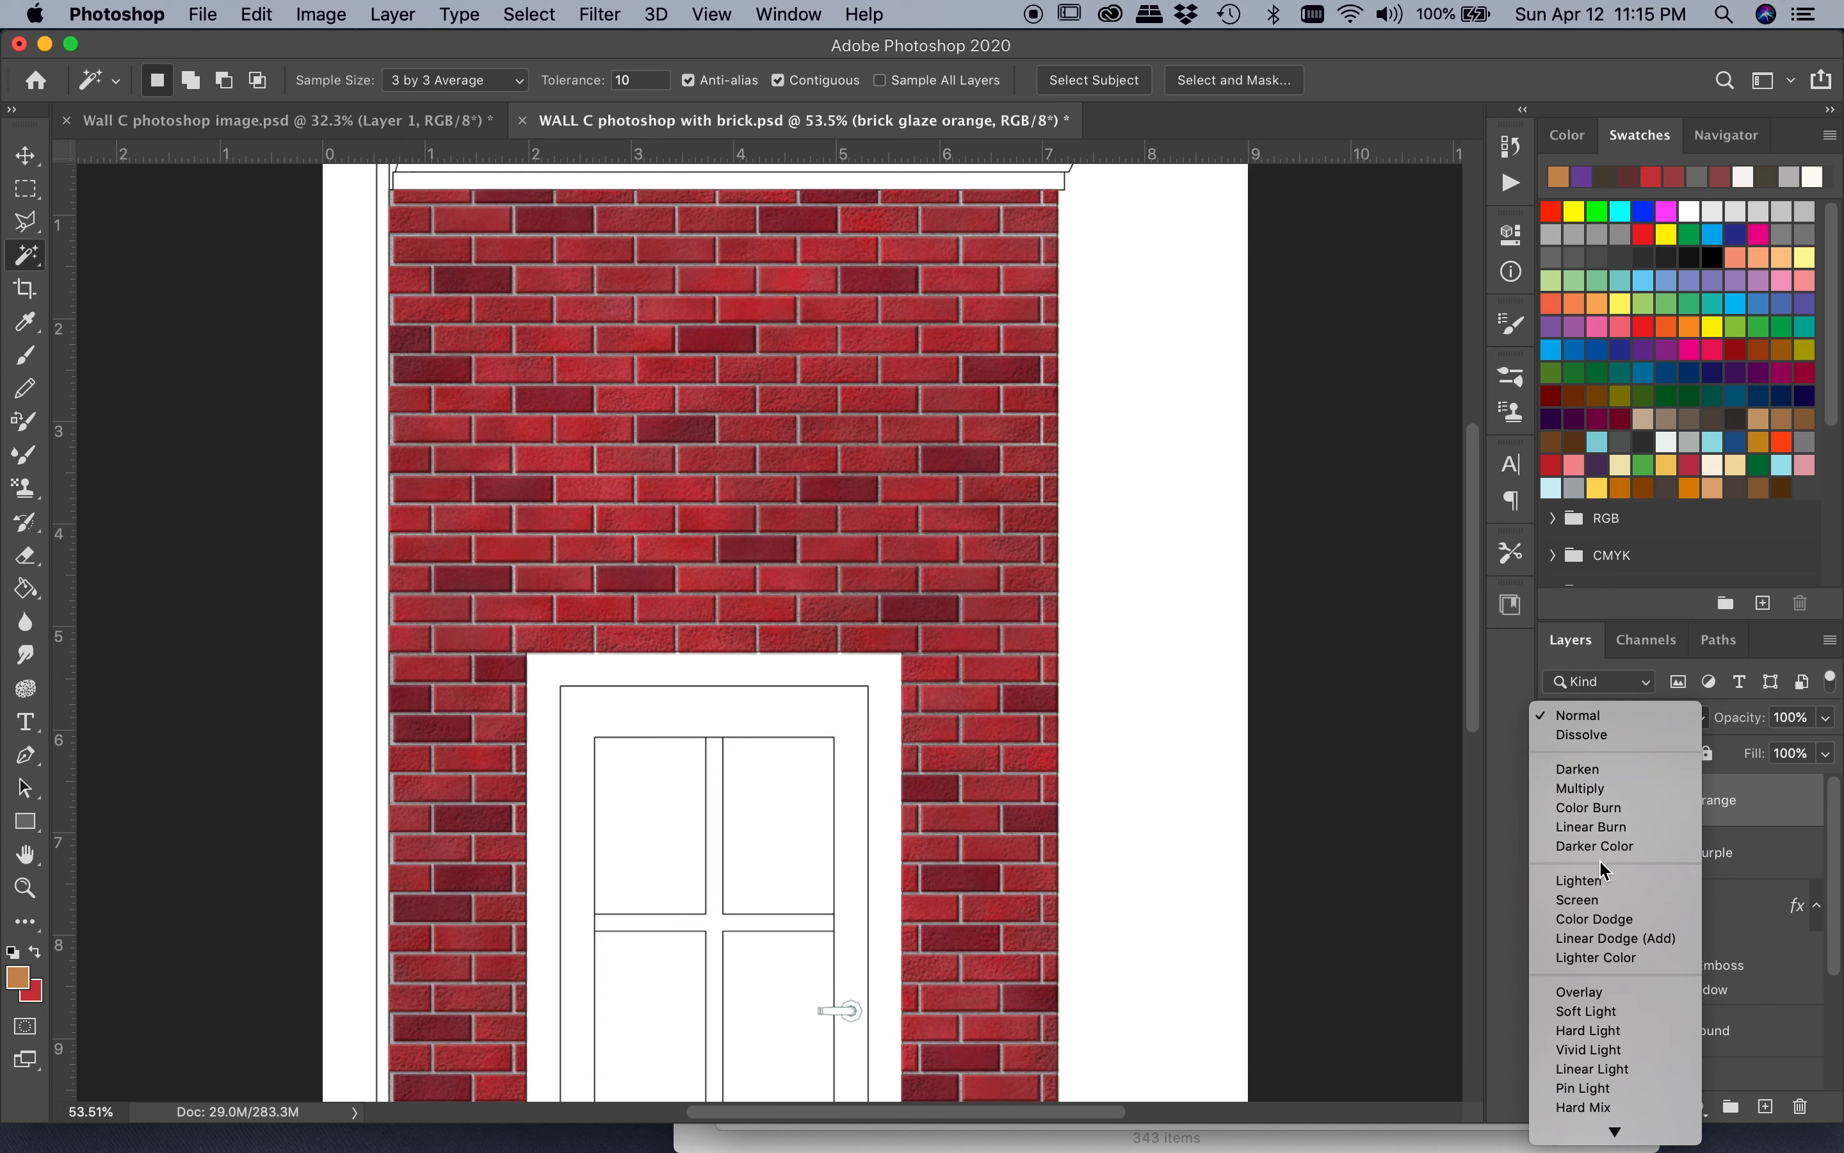
scroll(1599, 991, down, 1)
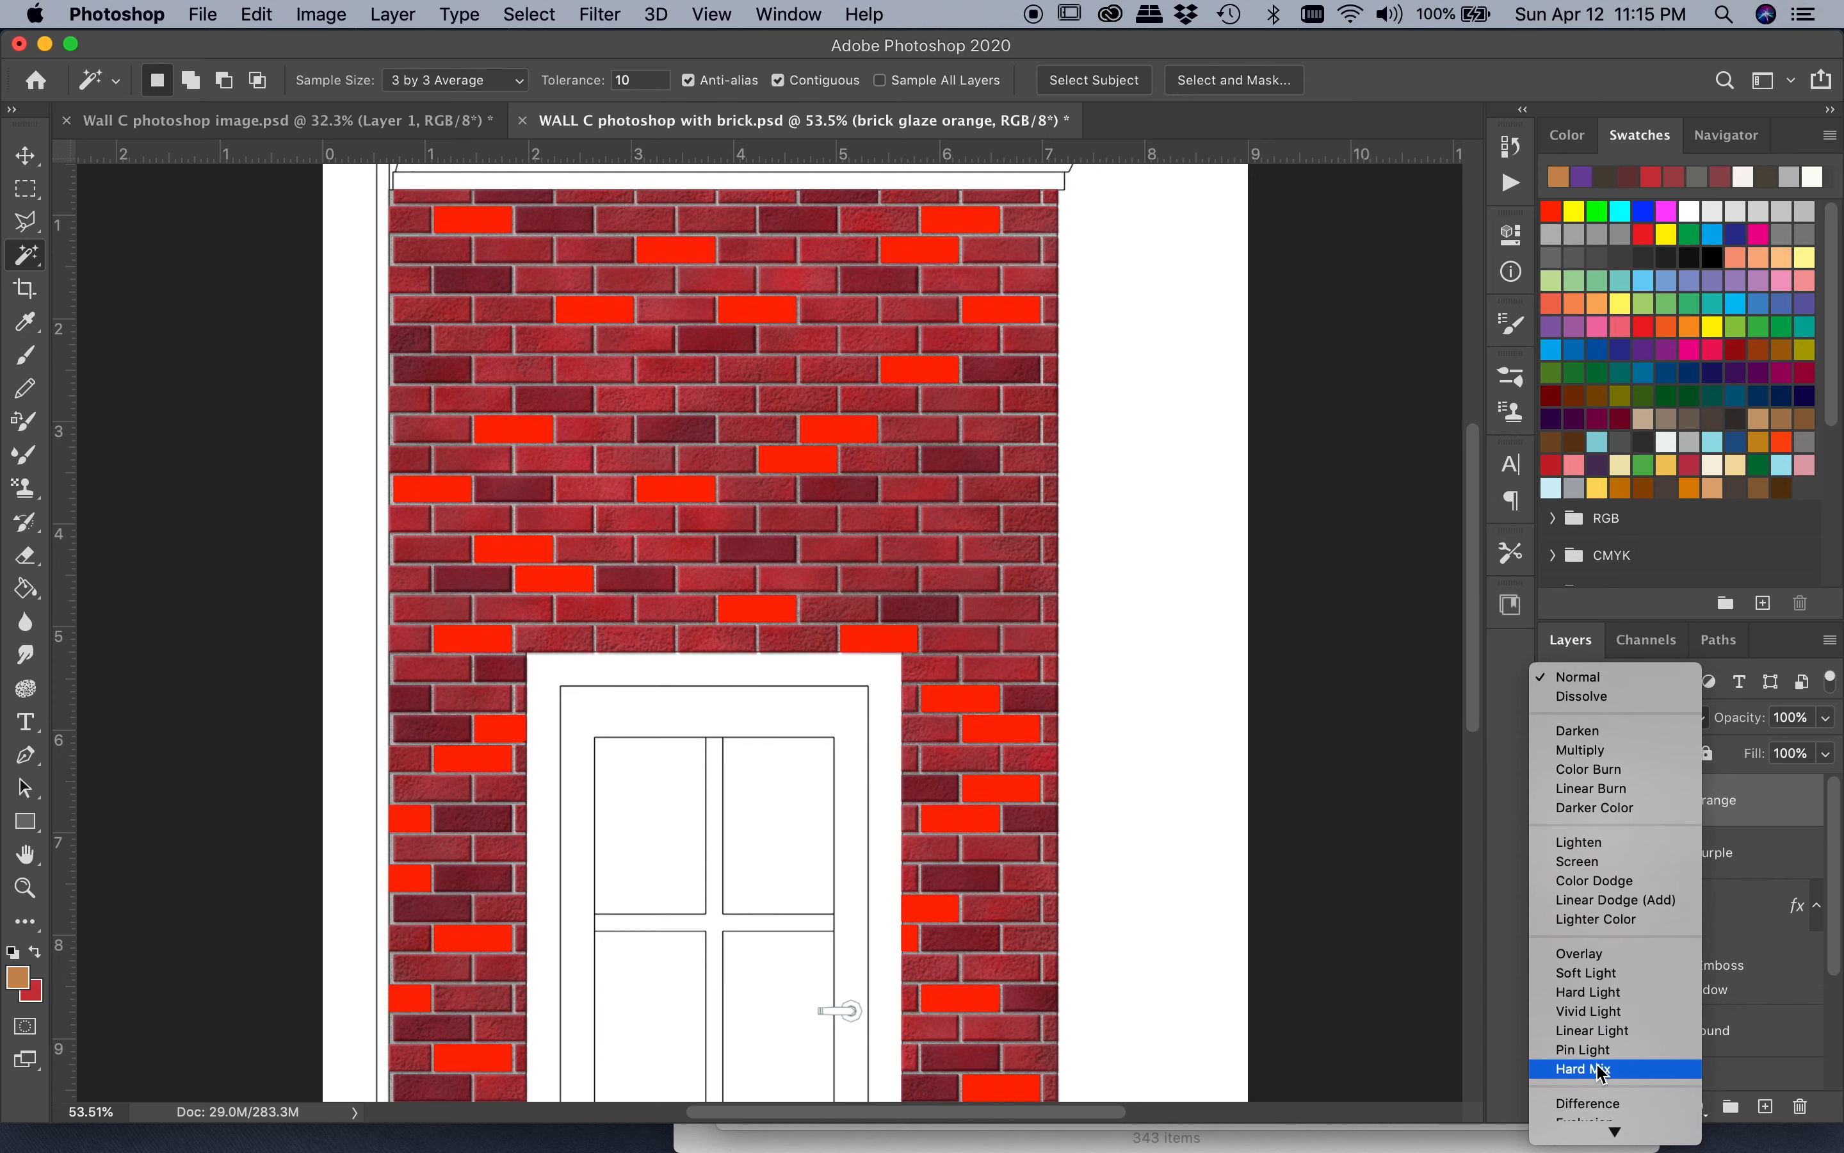
scroll(1601, 1072, down, 3)
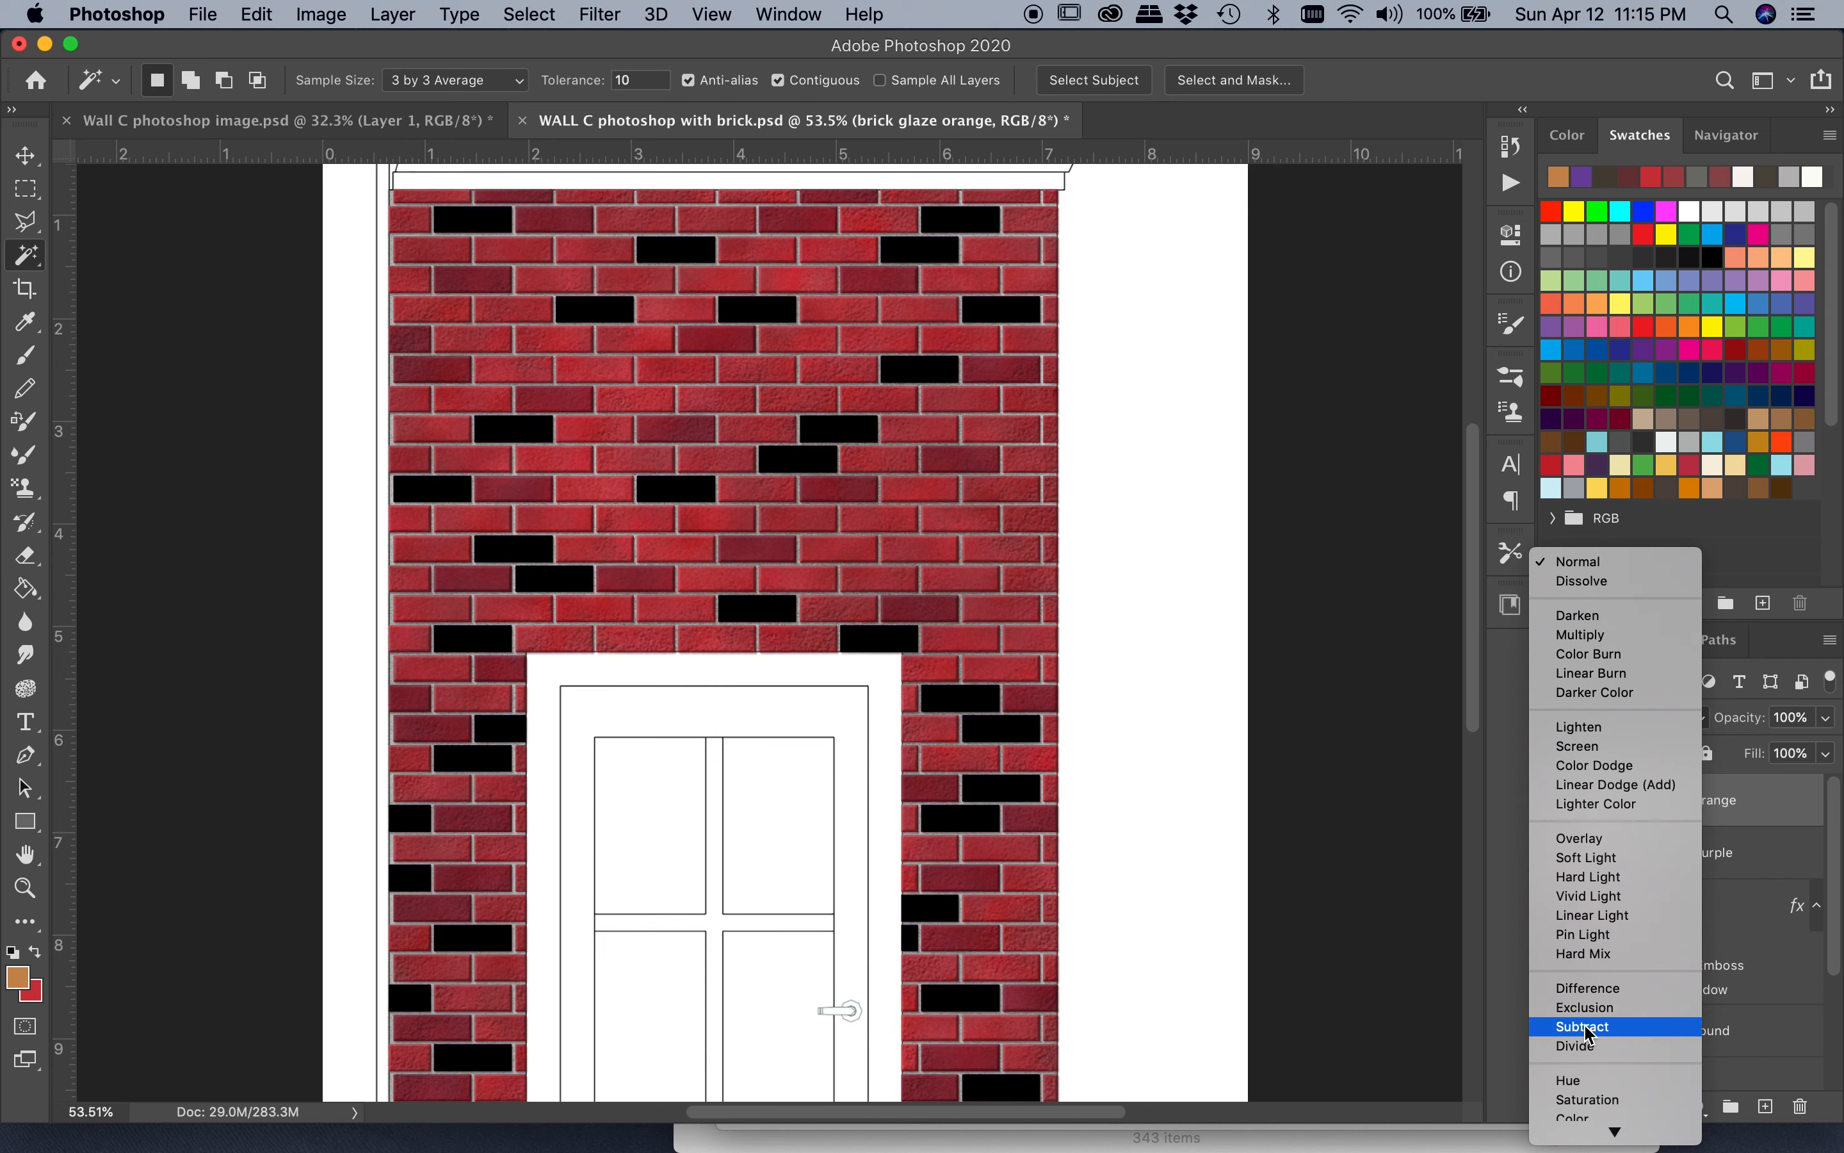
scroll(1587, 1049, down, 1)
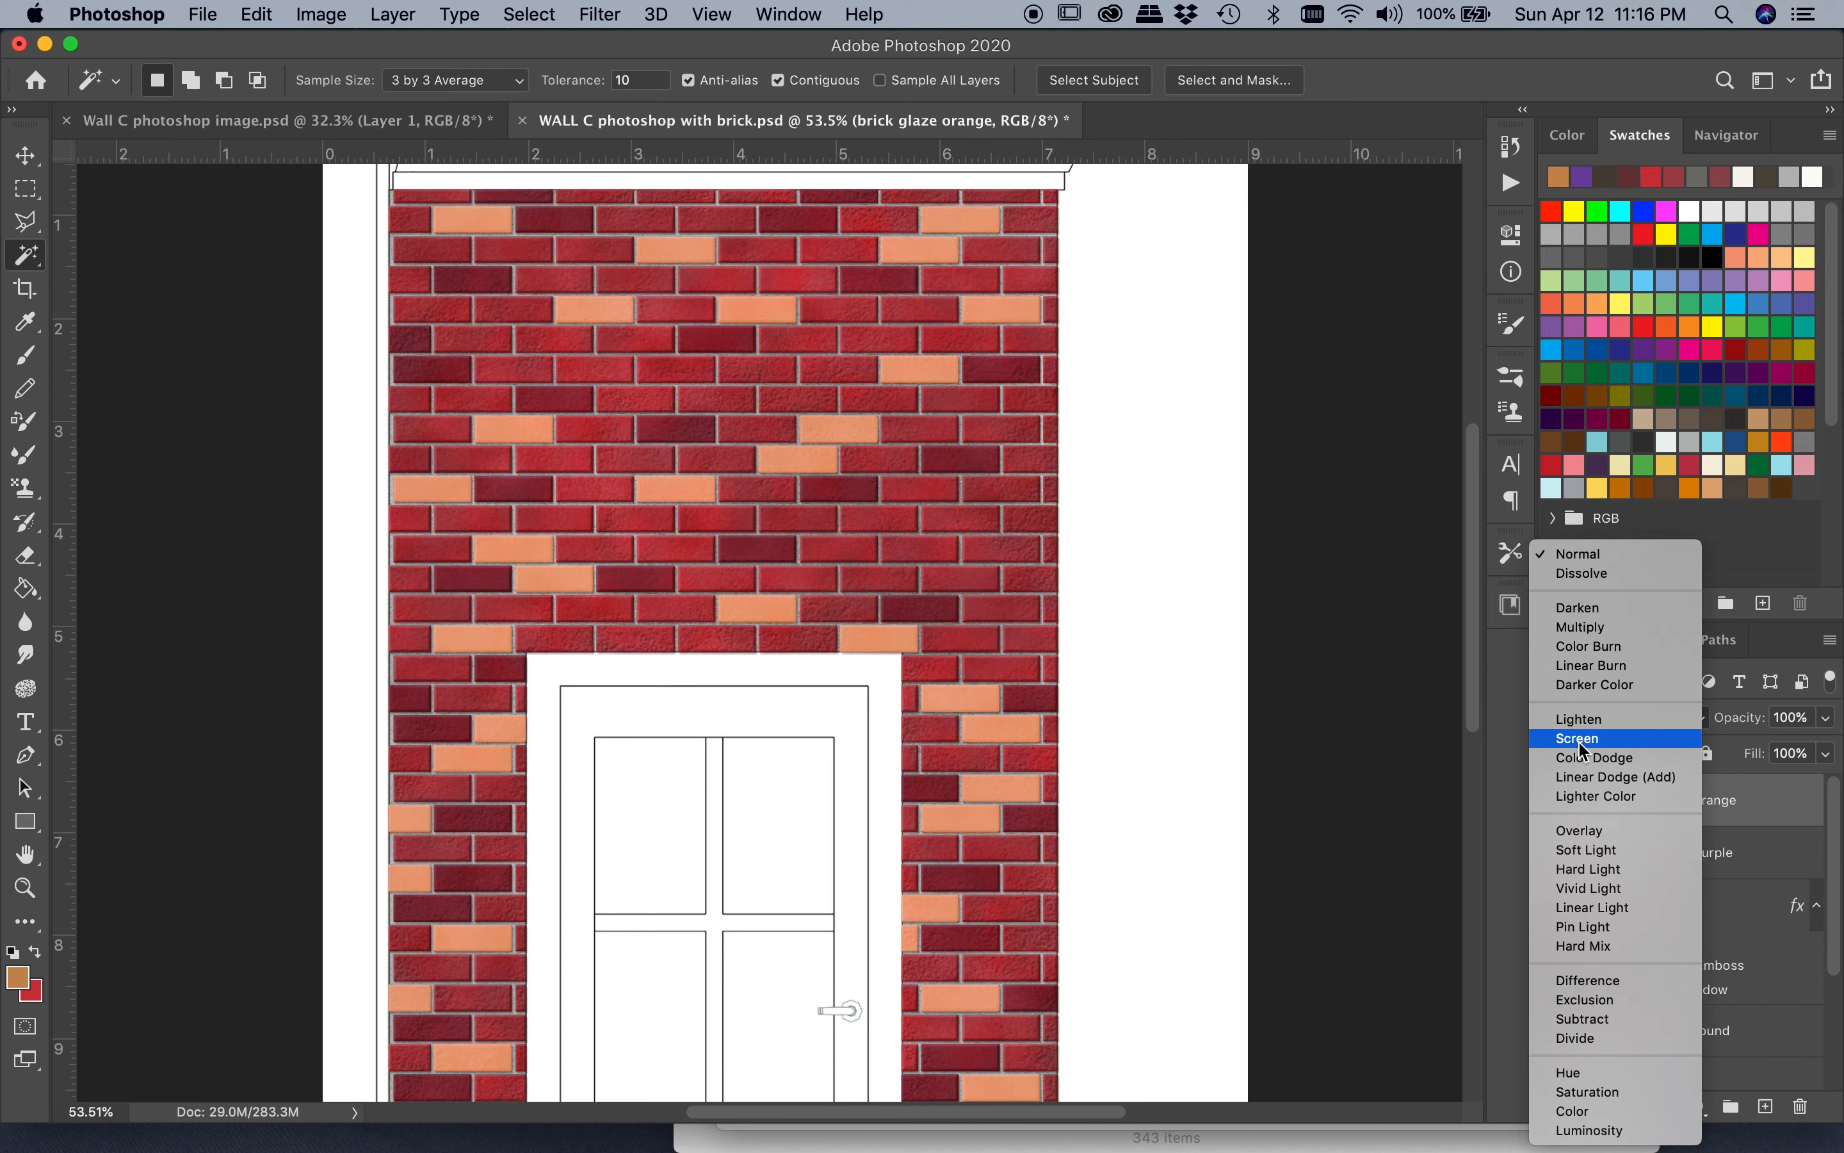
key(Escape)
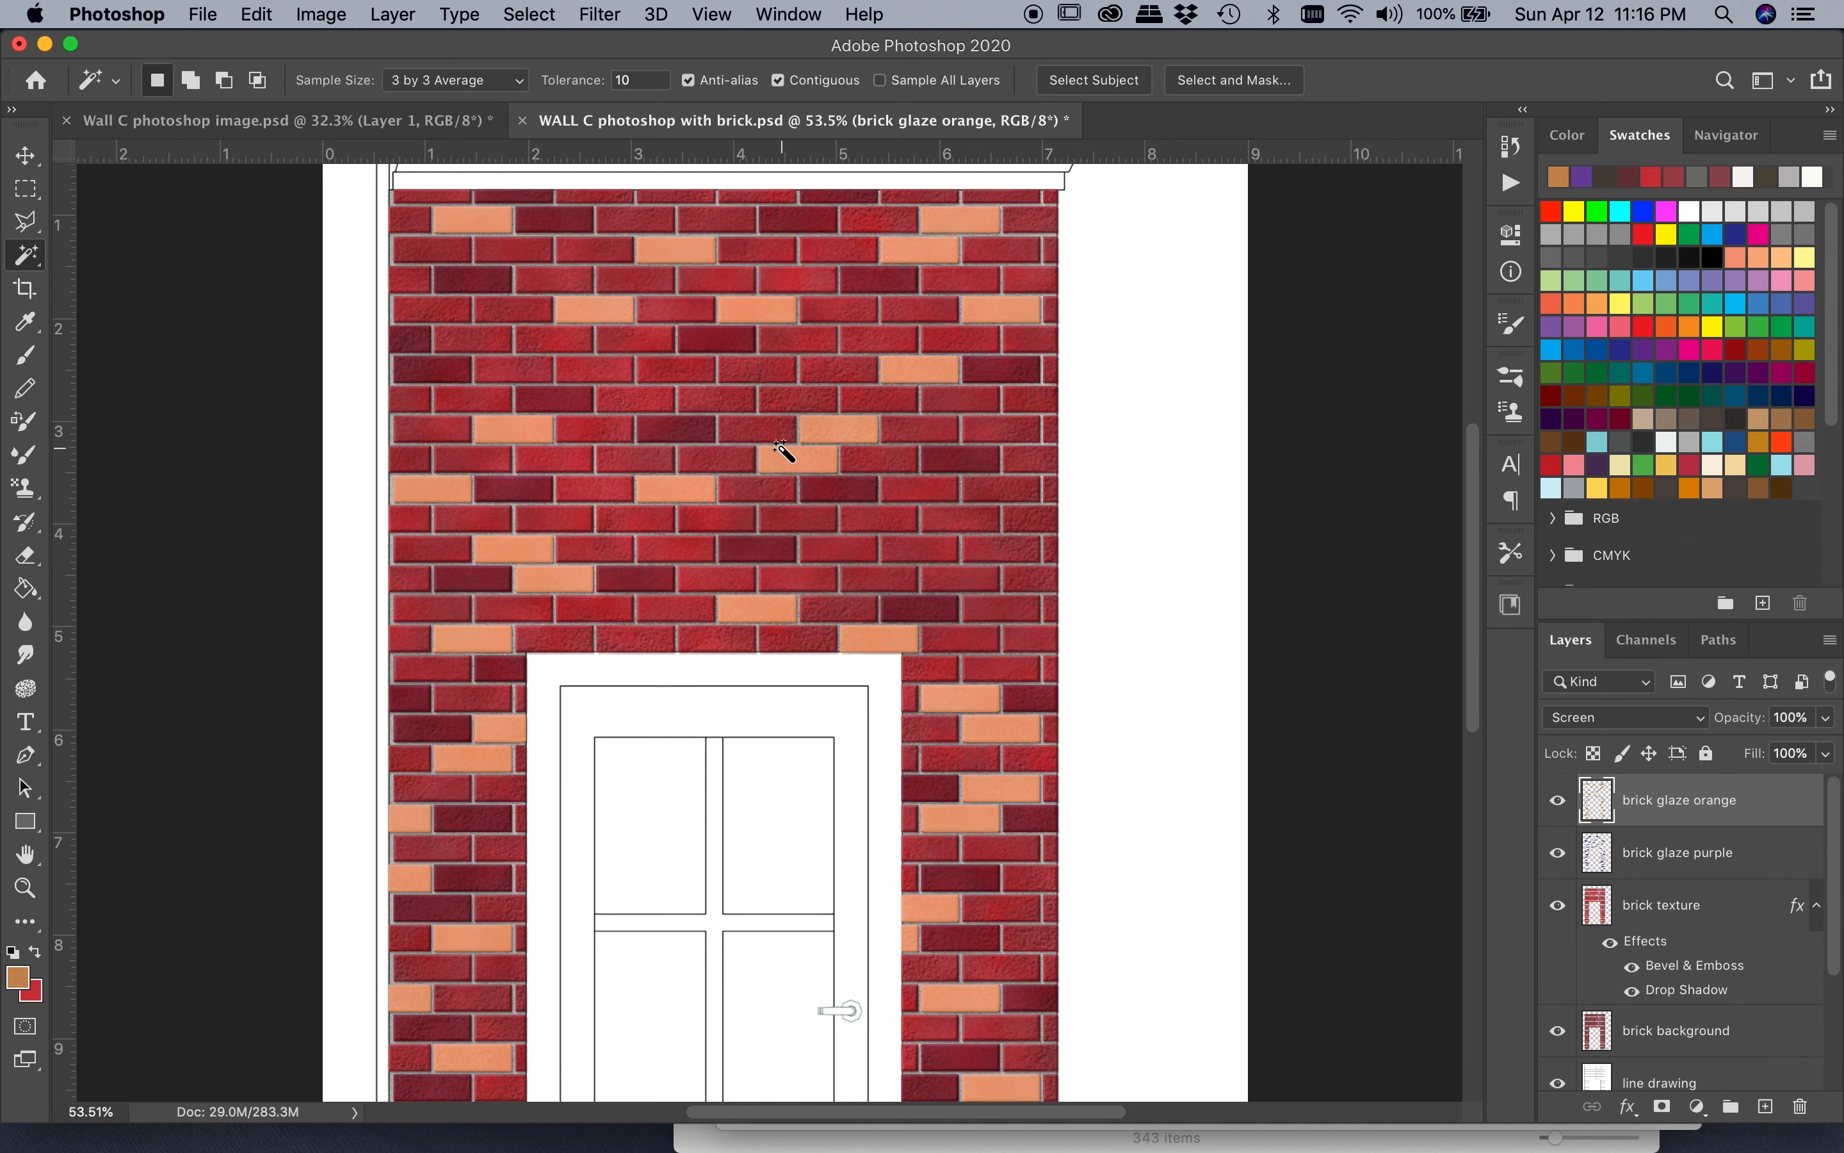
Step: Lower the brick glaze orange layer's opacity to 36% and check the glaze across the whole brick wall
scroll(783, 450, up, 5)
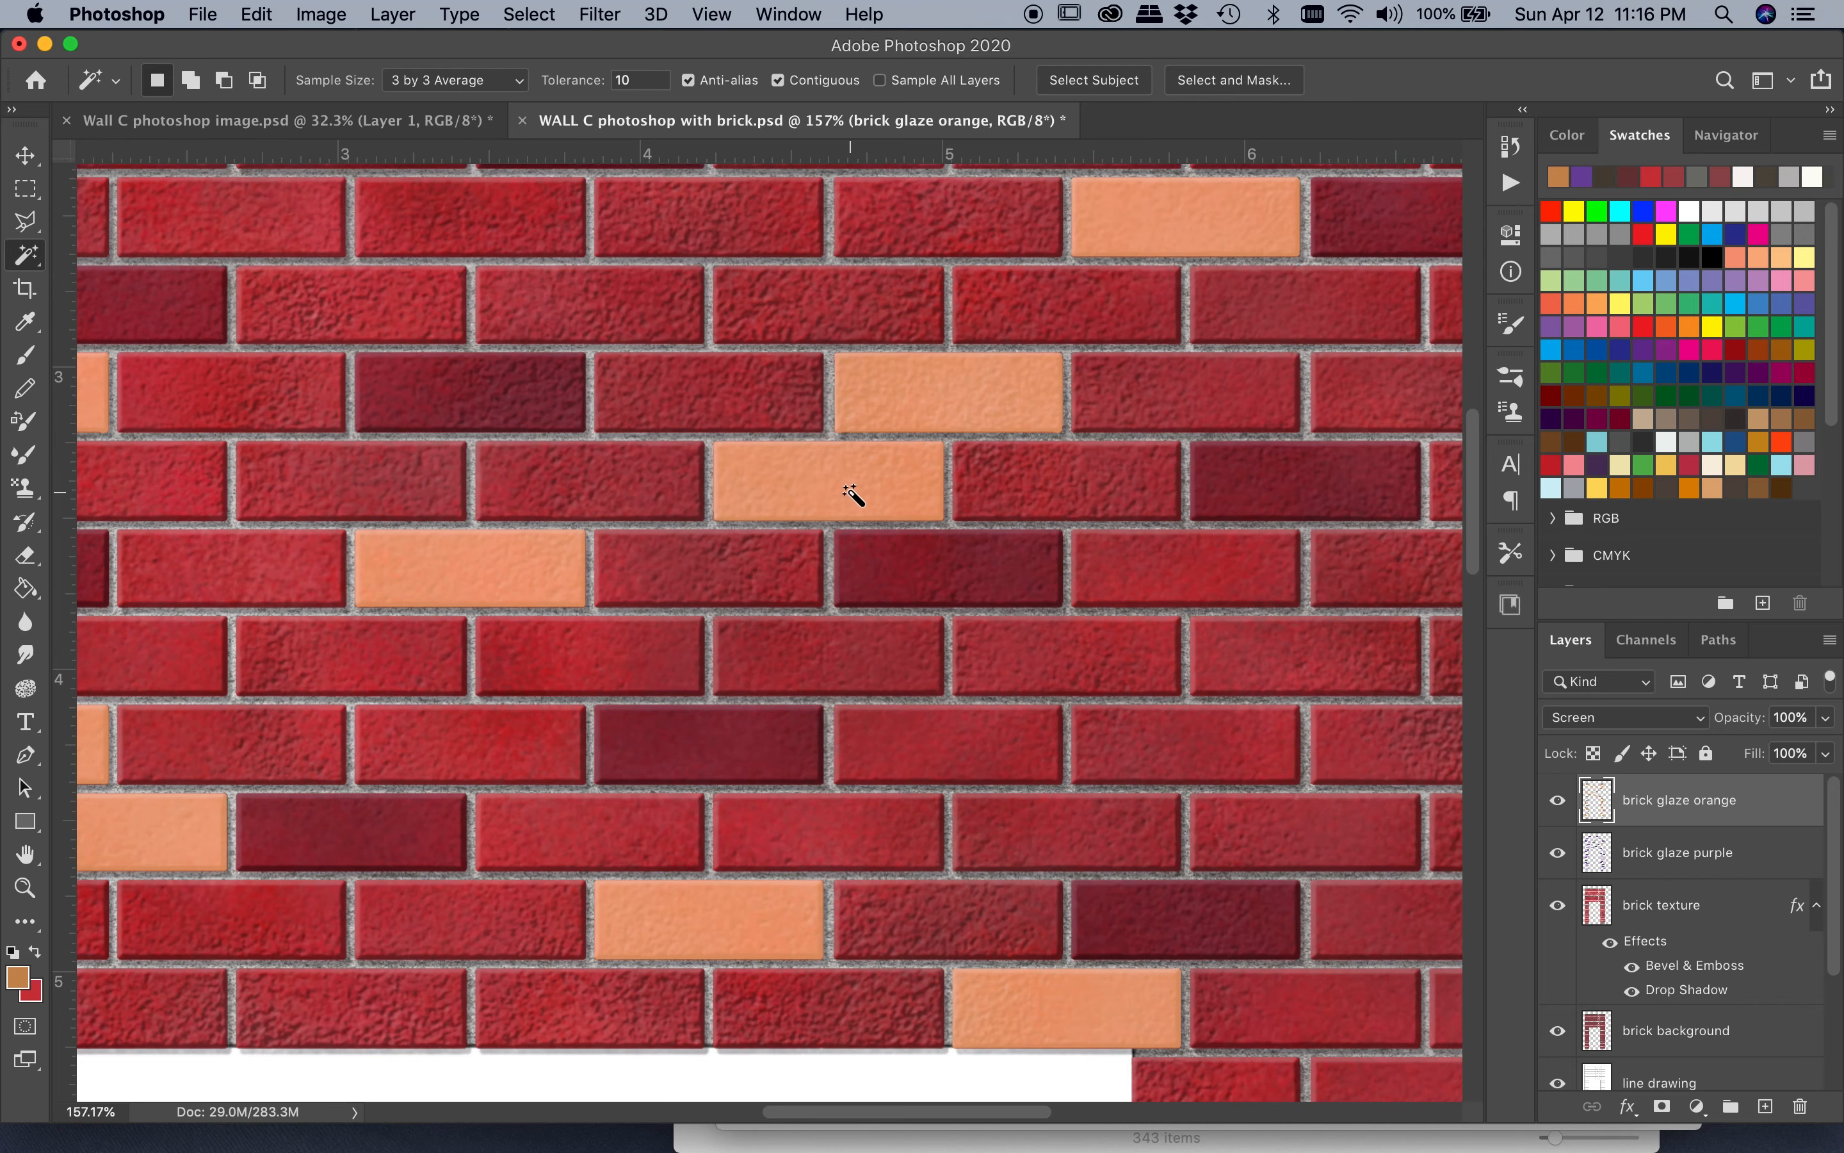
scroll(852, 493, up, 5)
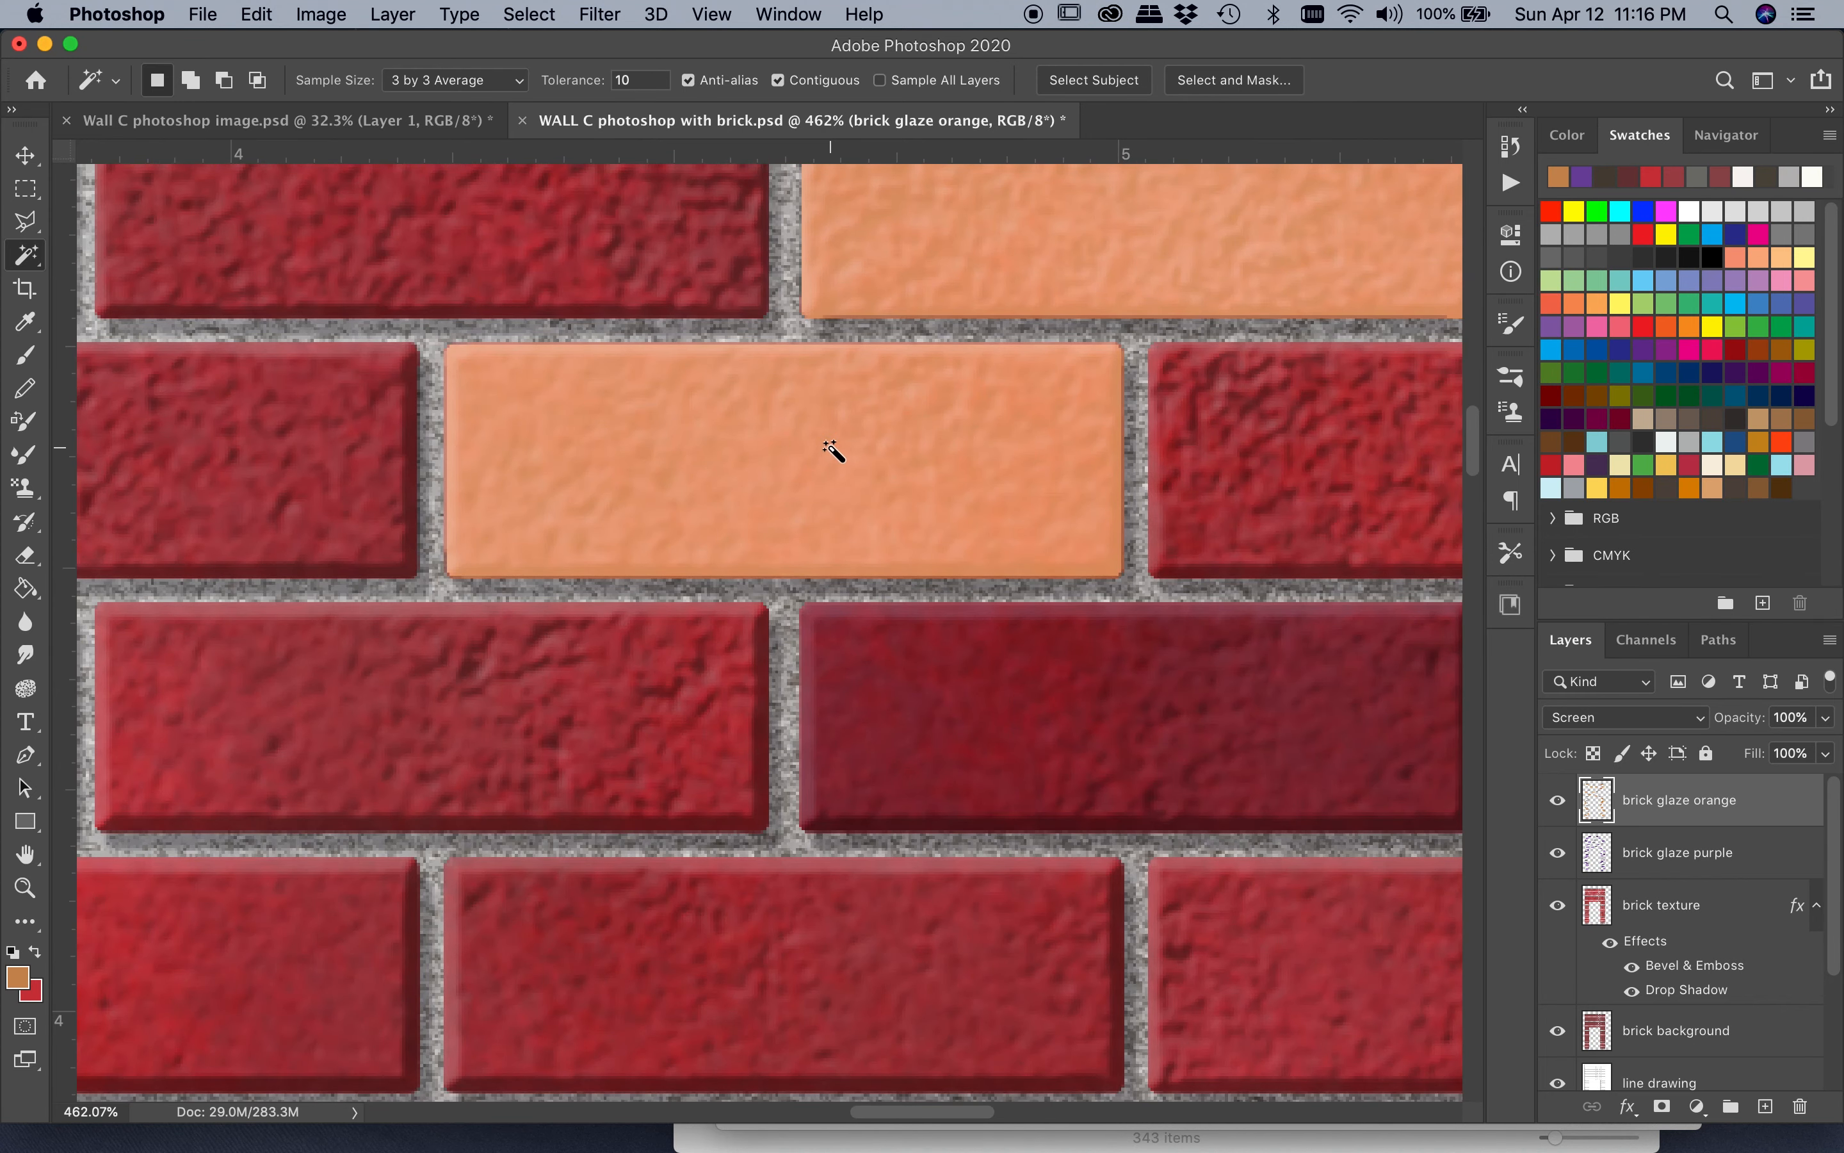
scroll(833, 451, down, 4)
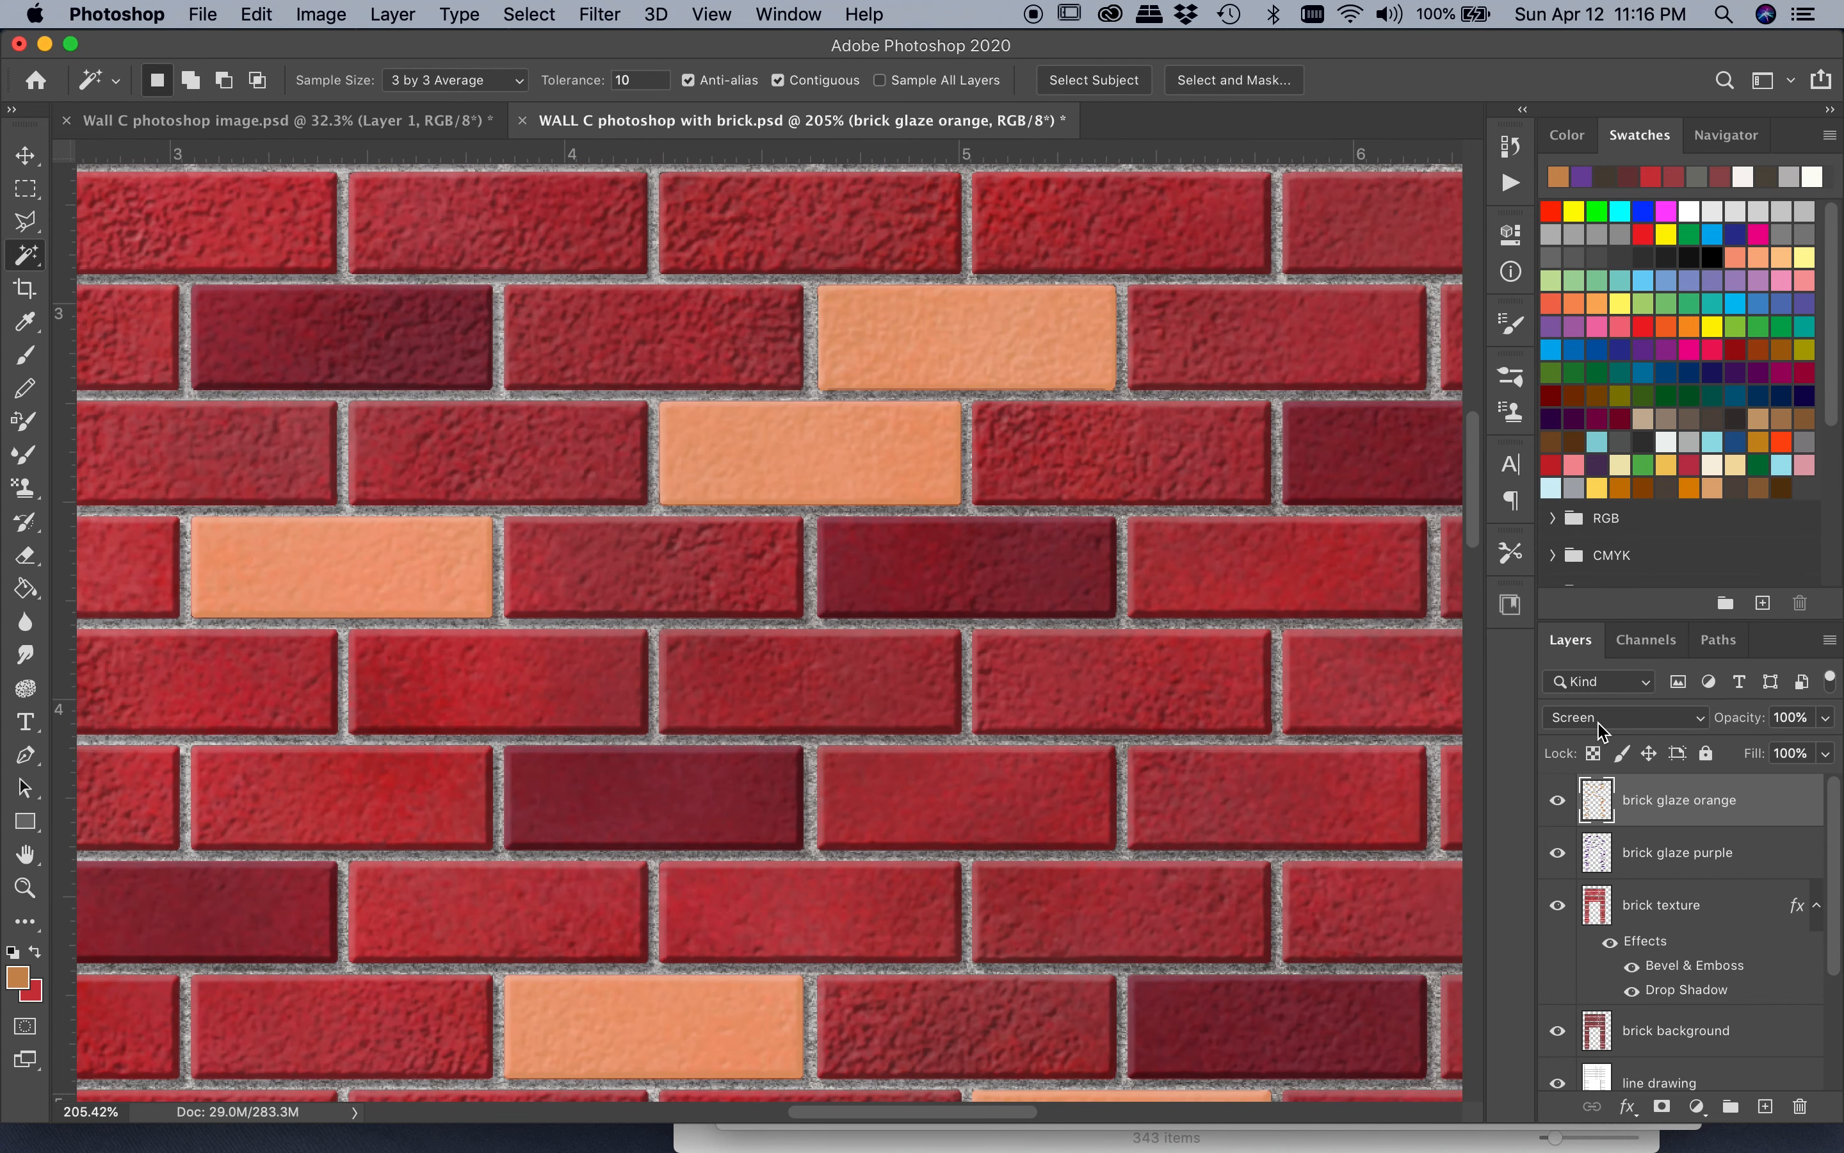
click(1827, 719)
drag(1821, 761, 1787, 757)
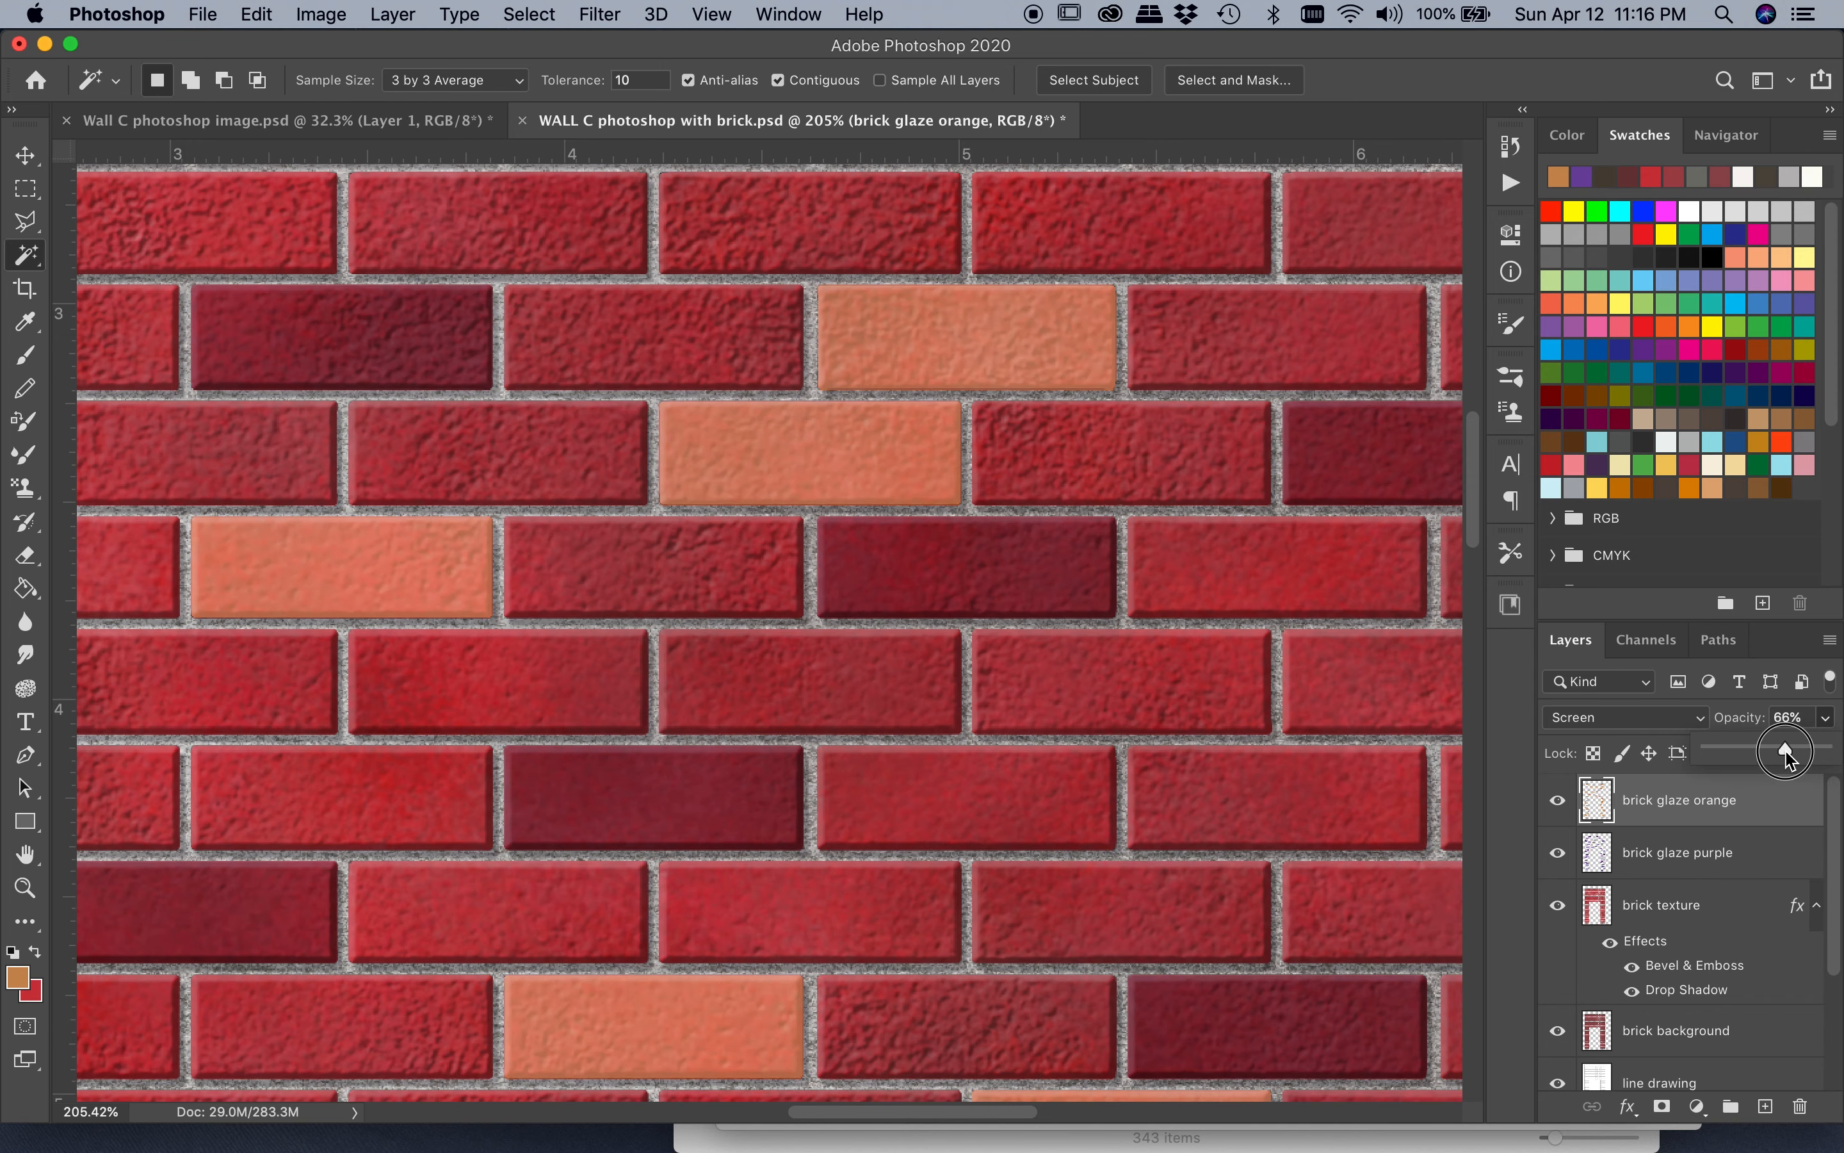
scroll(1226, 679, down, 6)
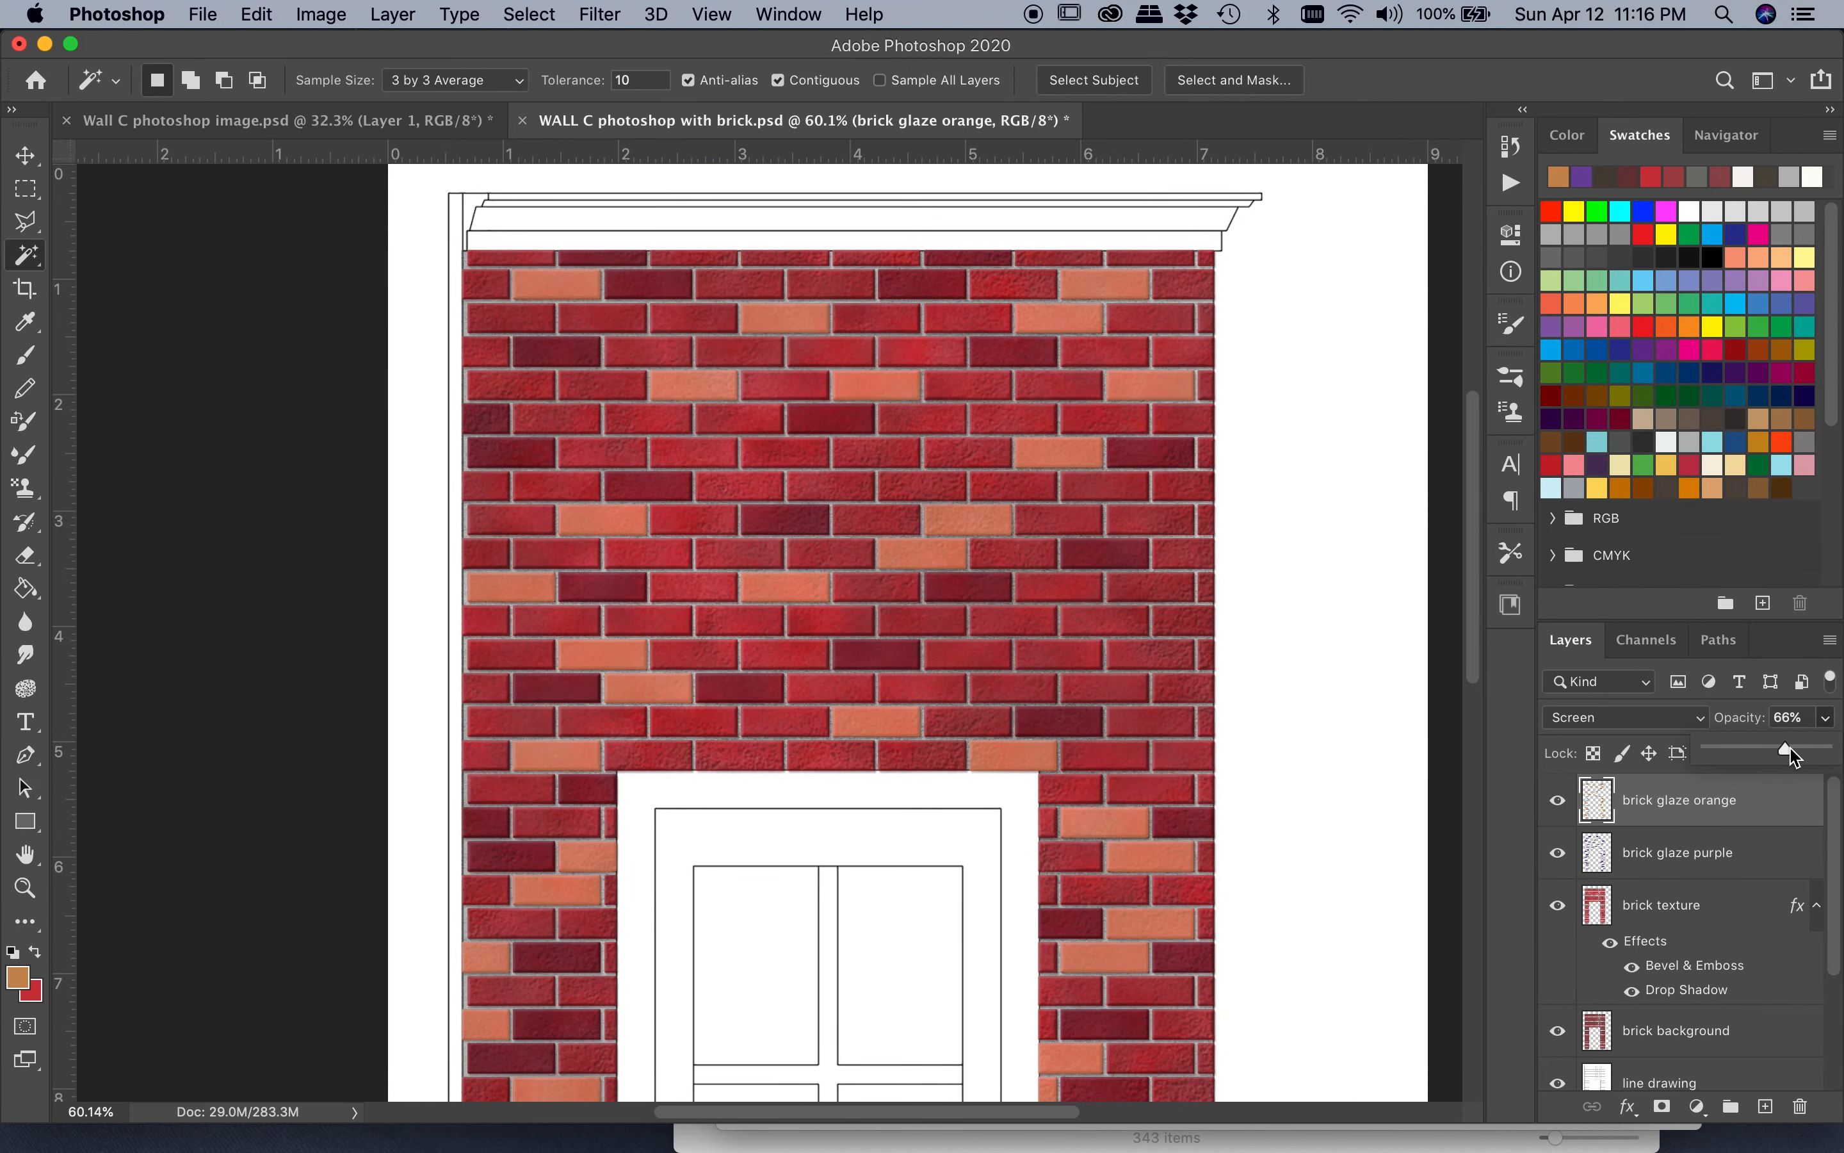
drag(1787, 755, 1753, 754)
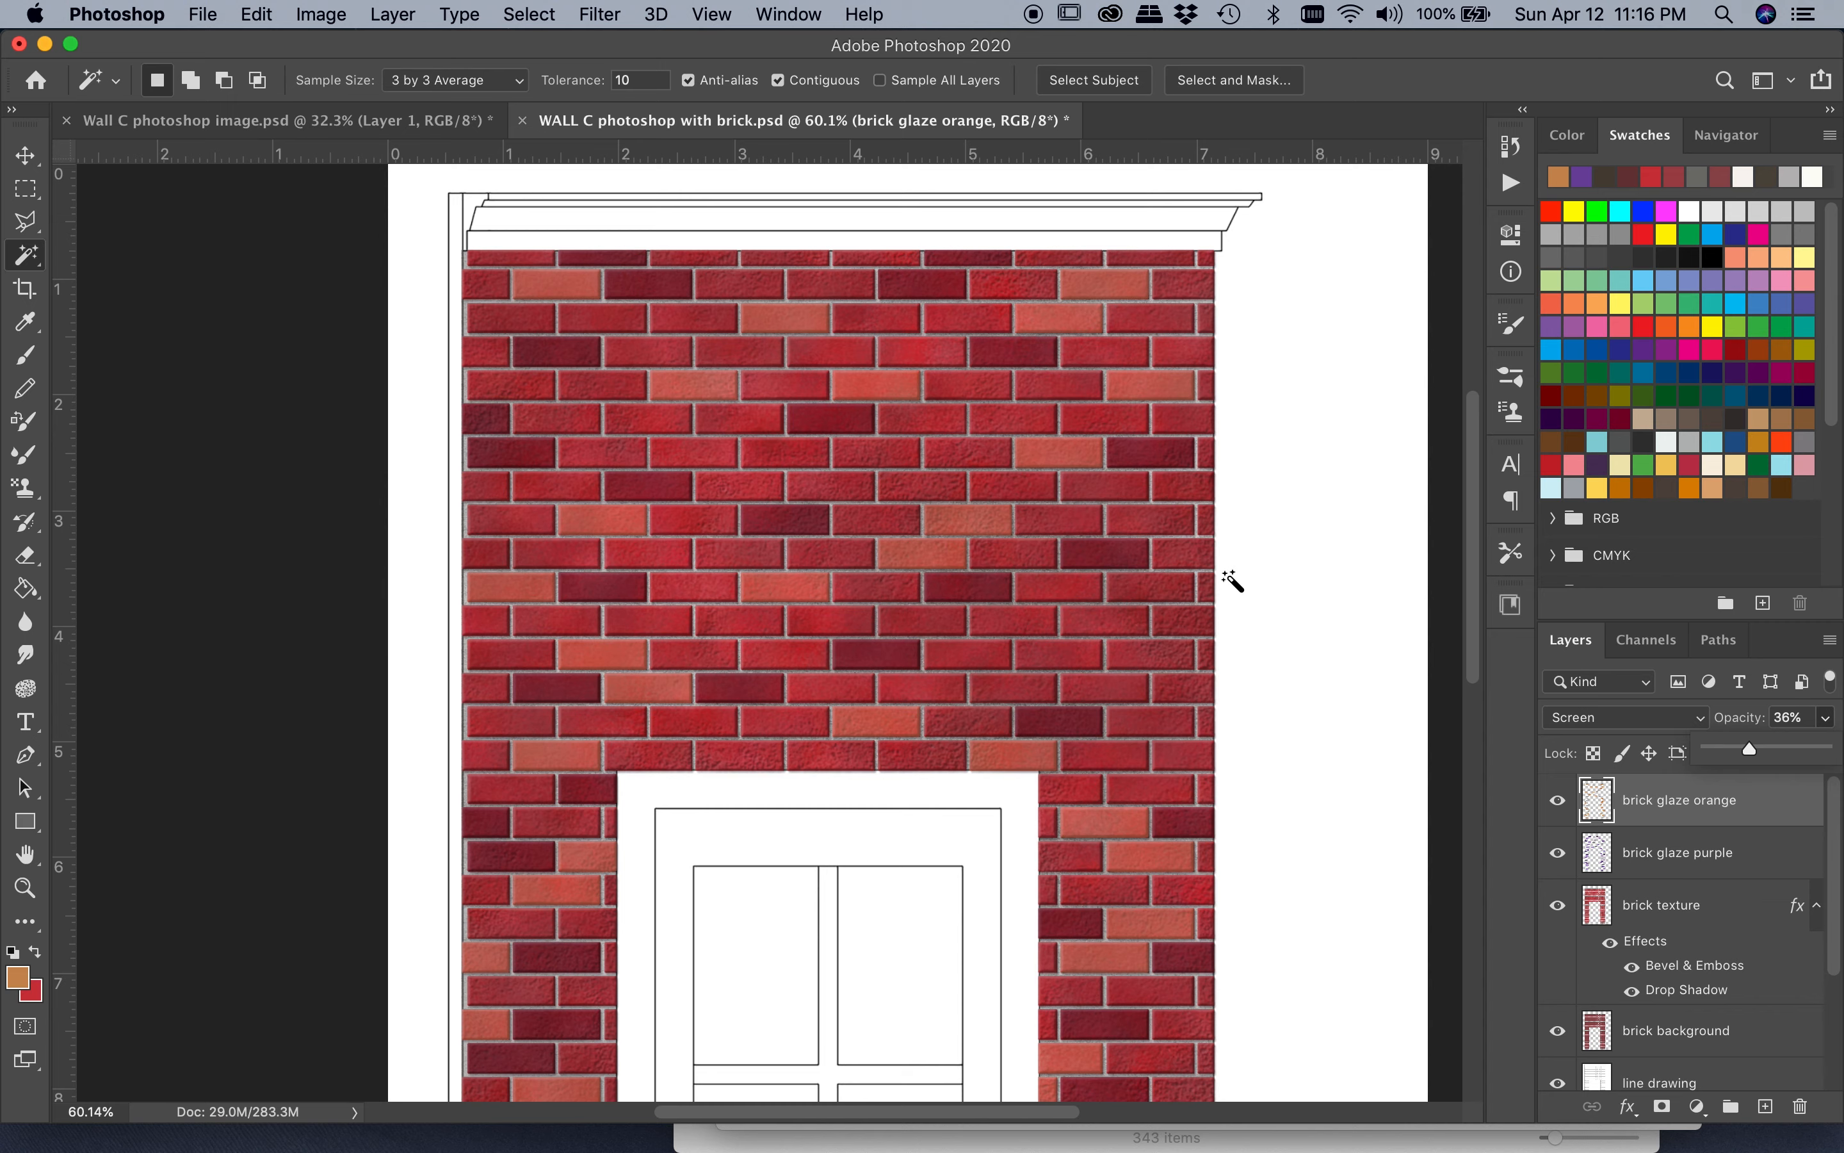
scroll(1300, 571, down, 10)
scroll(1299, 572, up, 10)
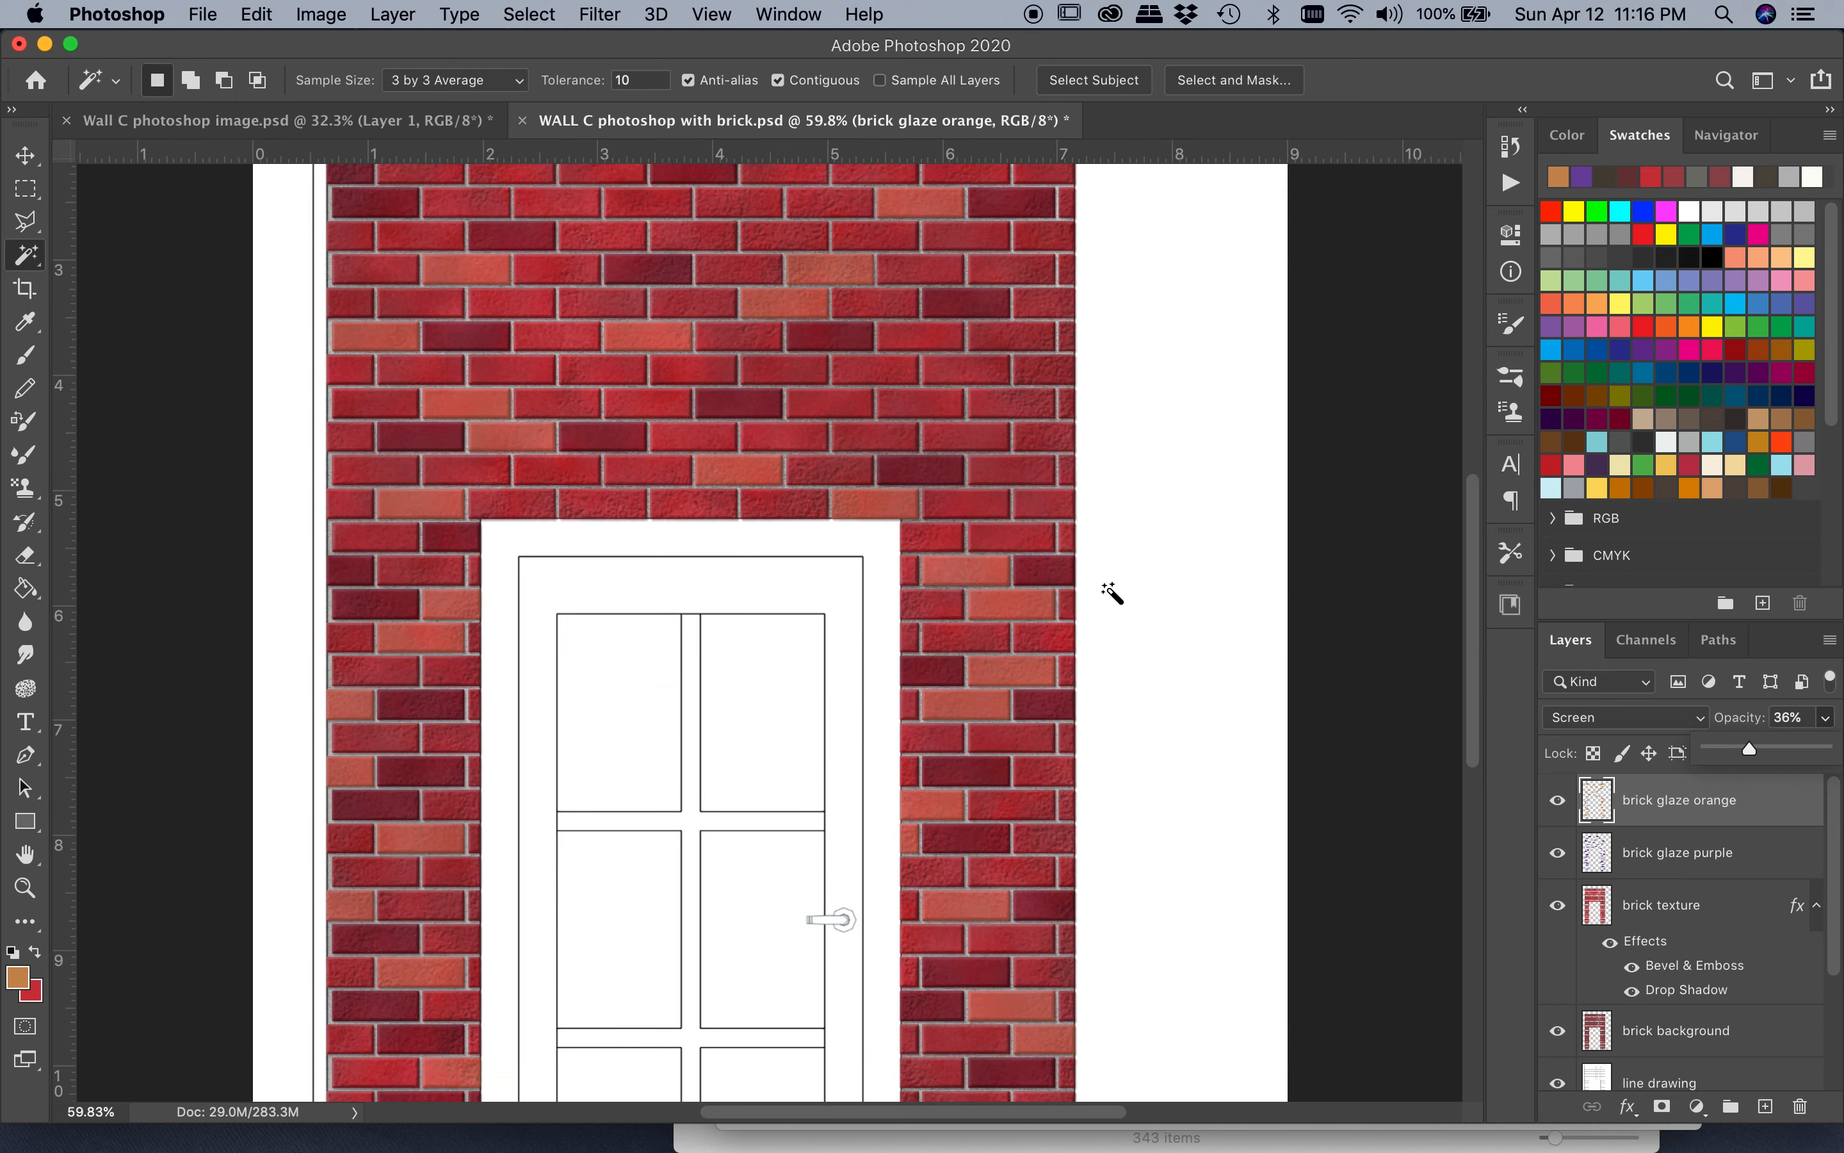
scroll(1111, 593, down, 3)
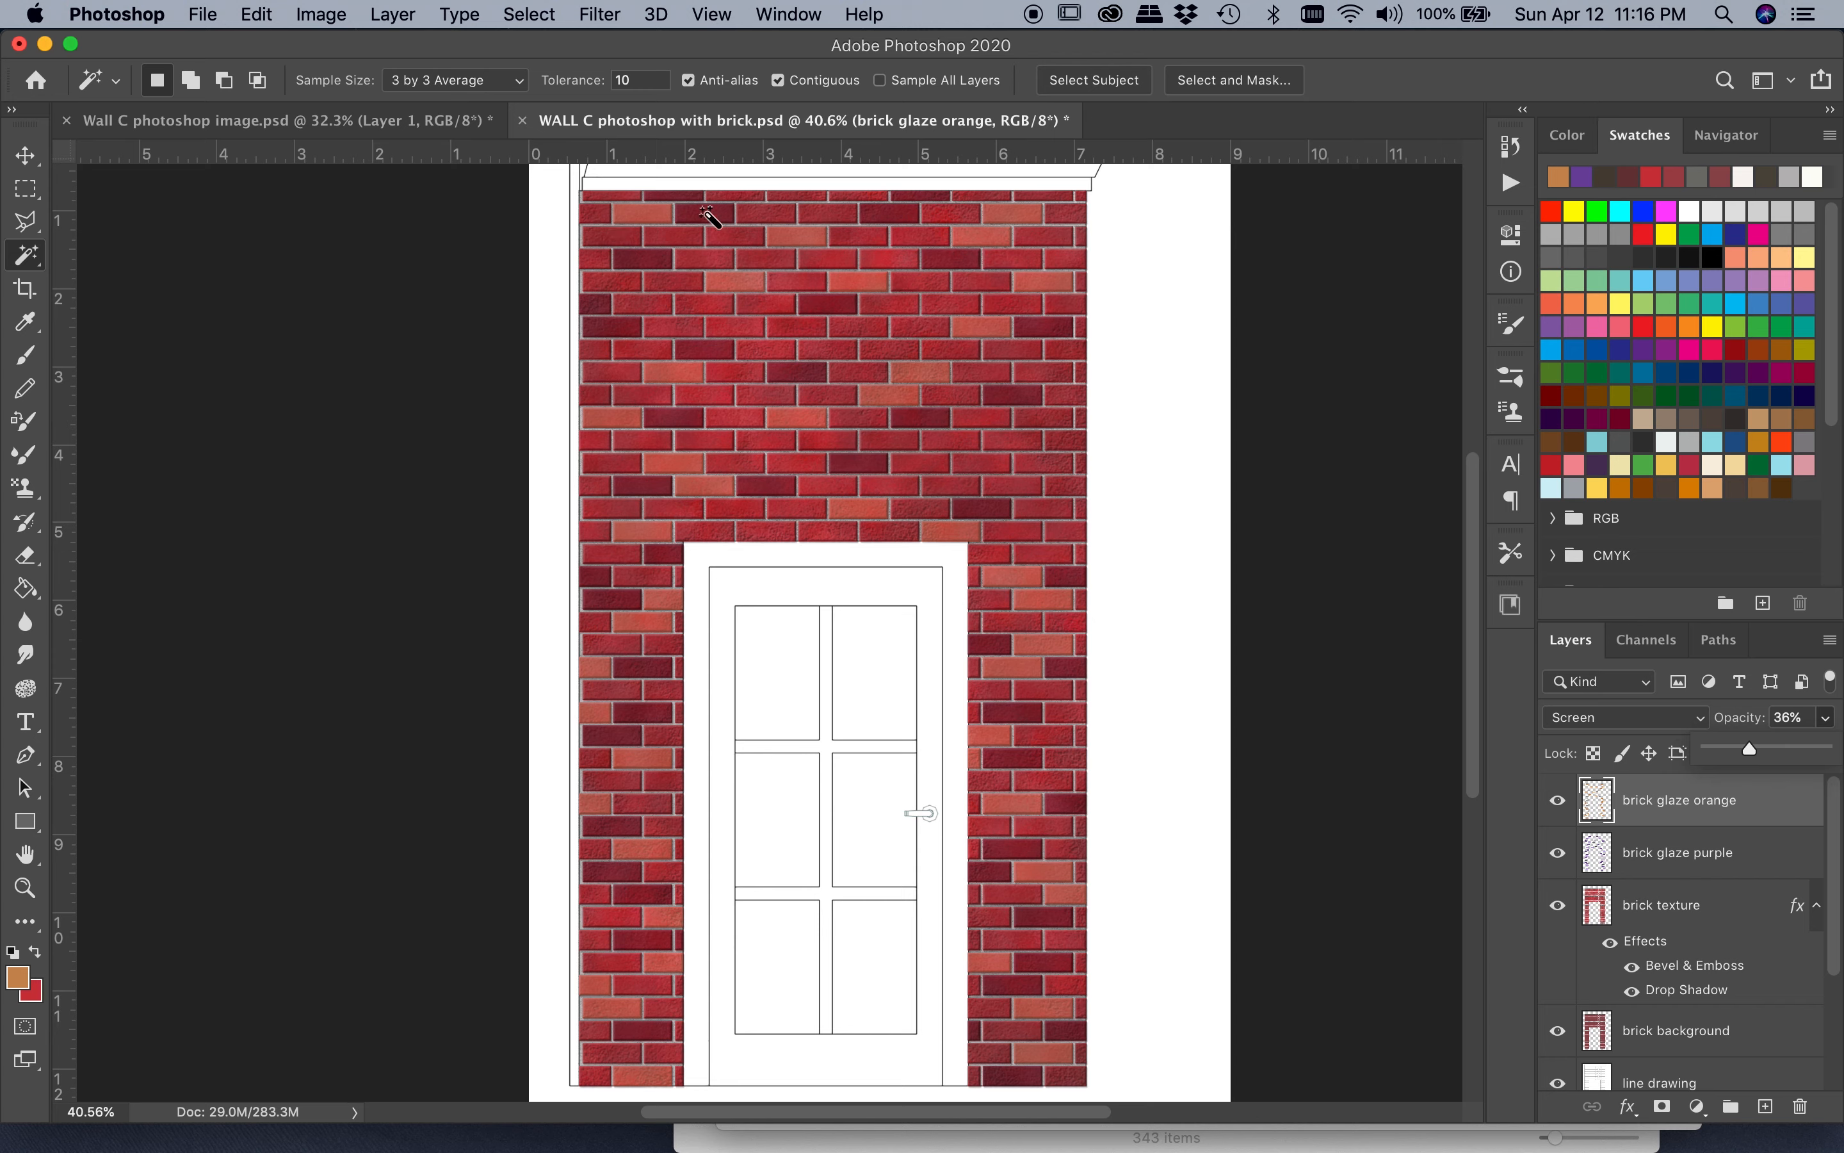
scroll(1179, 323, up, 1)
scroll(1179, 324, right, 1)
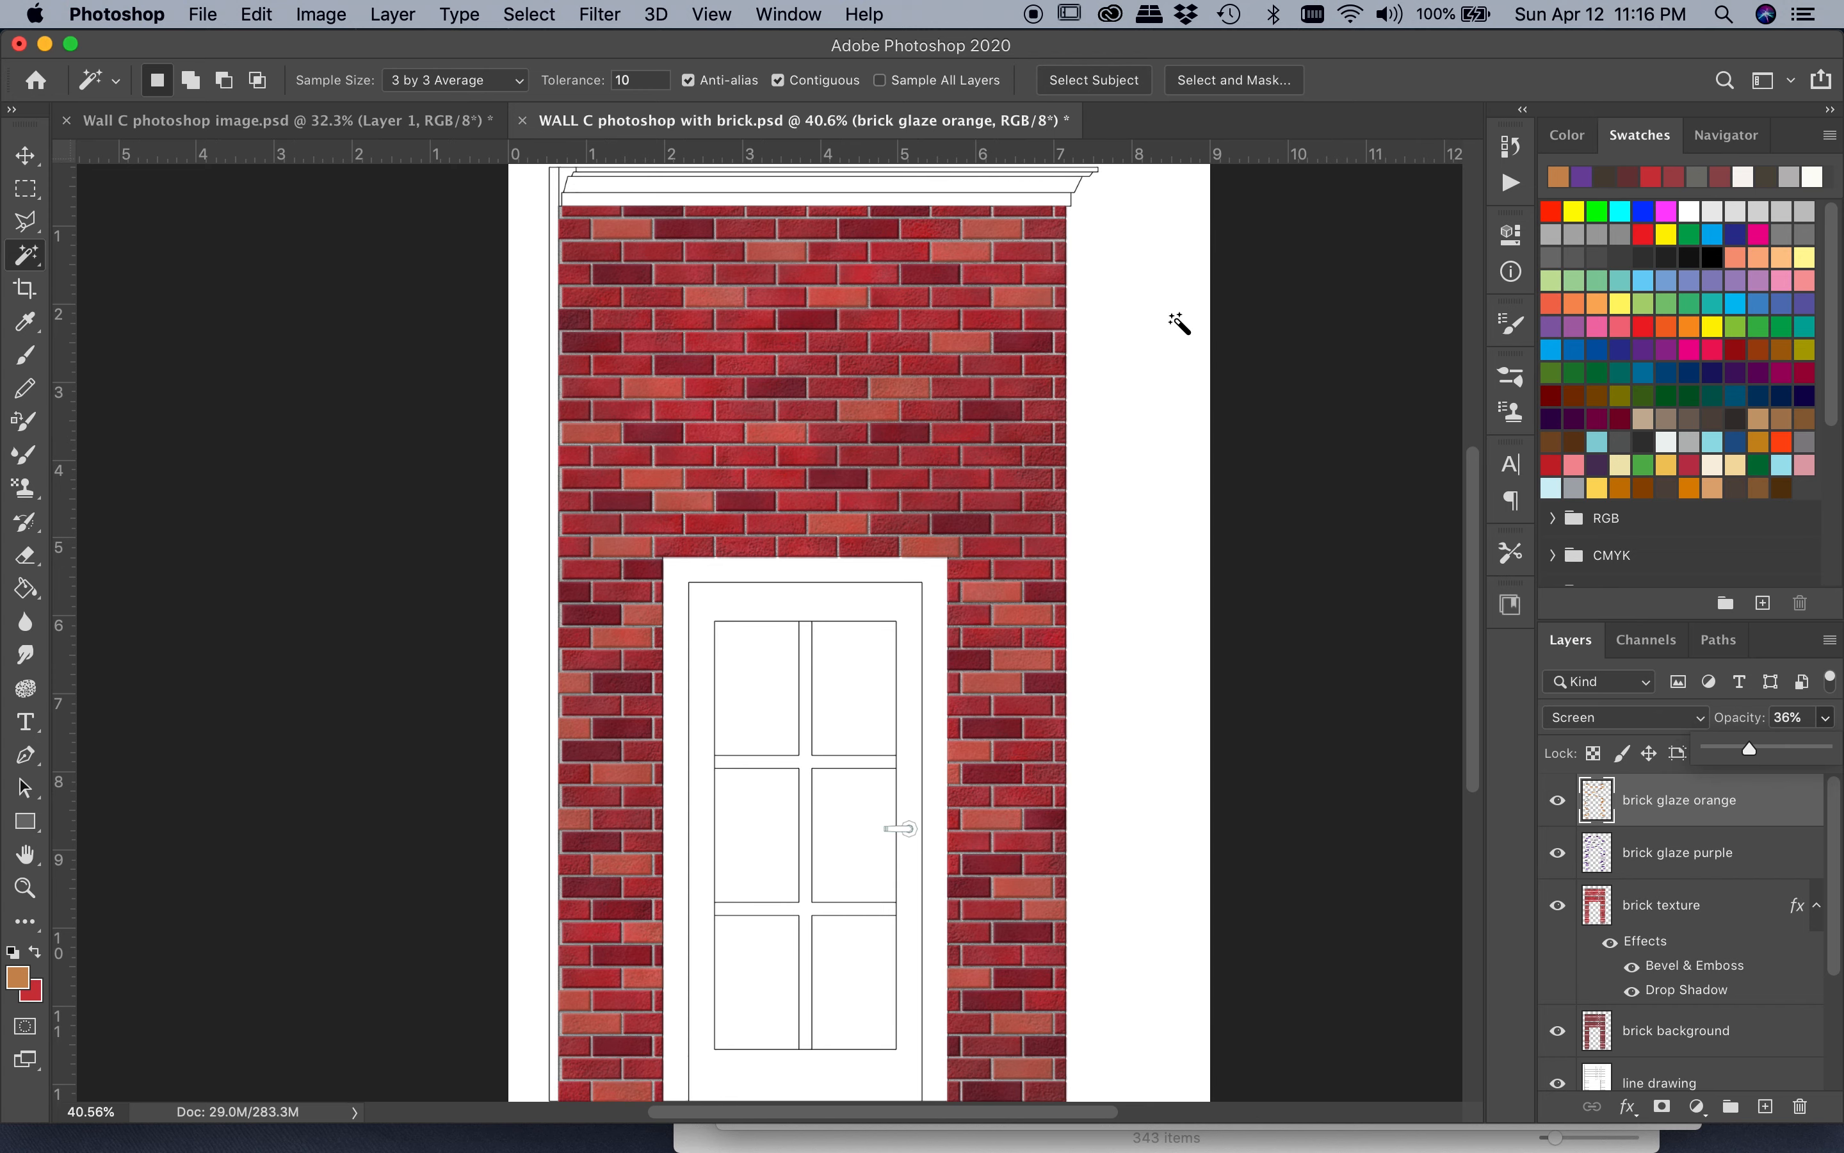